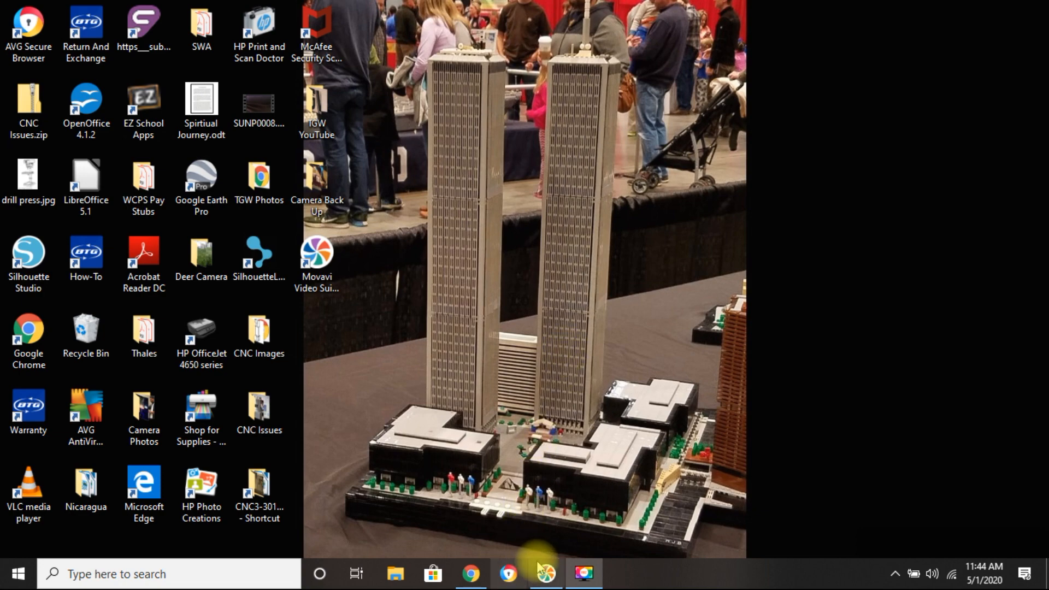
Switch to Chrome and open the Easel design software from the Inventables page
{"action": "left_click", "coordinate": [470, 575]}
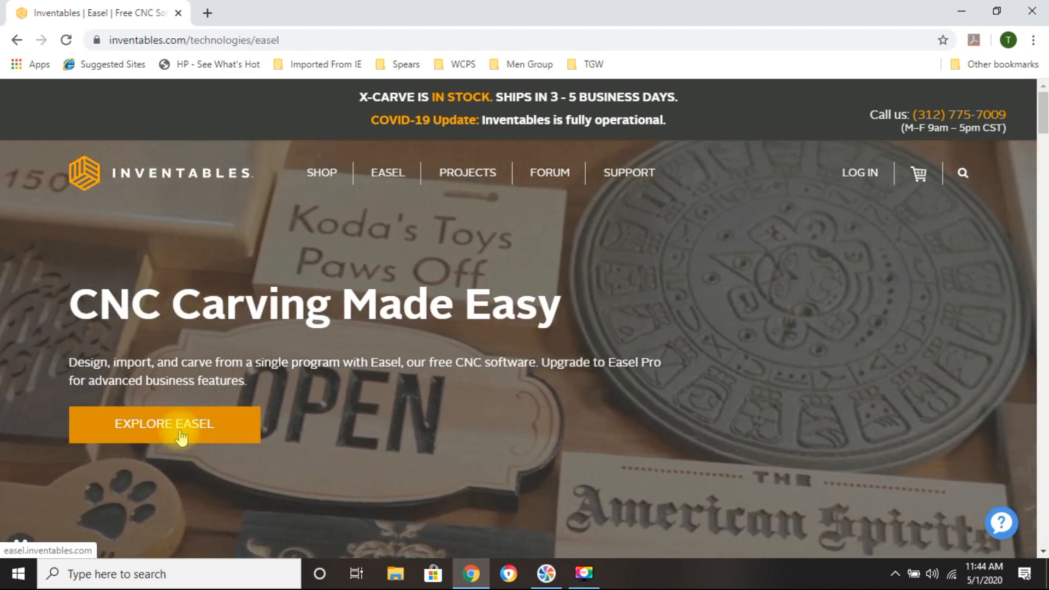
{"action": "left_click", "coordinate": [181, 436]}
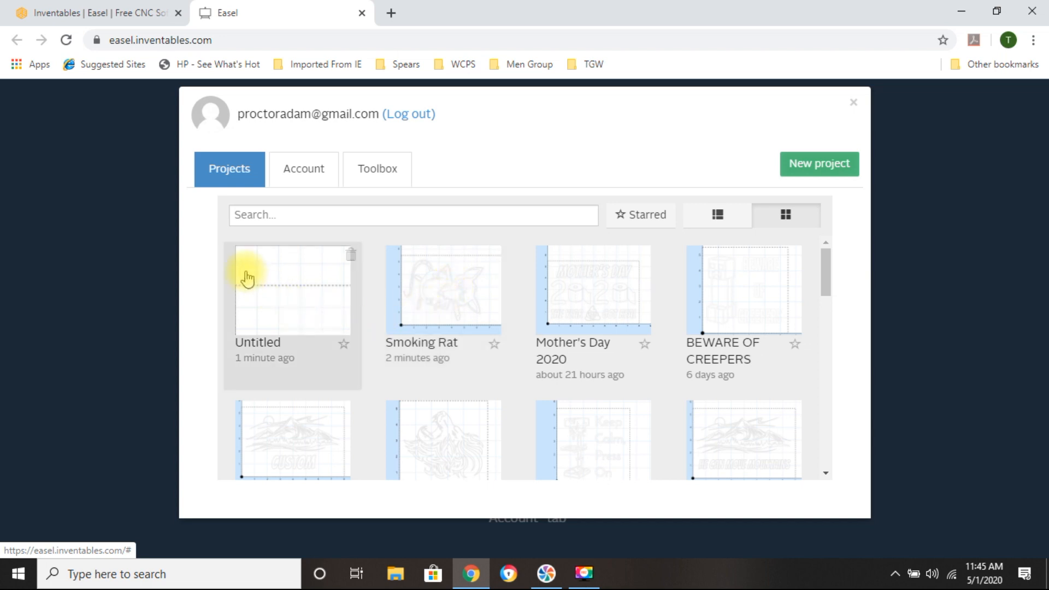
Delete the empty Untitled project from the project list and start a new project
{"action": "left_click", "coordinate": [349, 255]}
{"action": "left_click", "coordinate": [584, 215]}
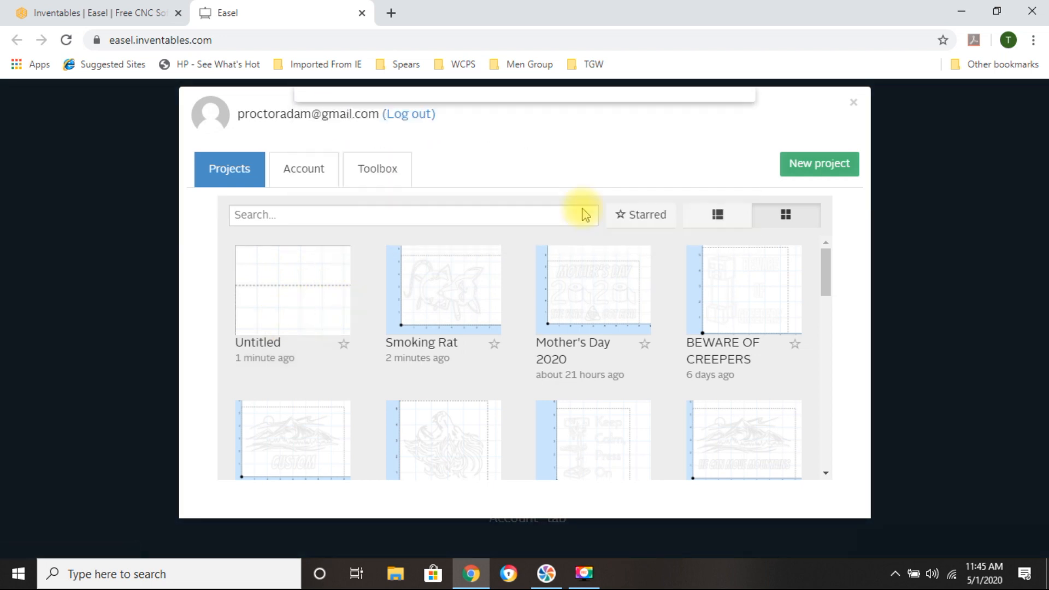
{"action": "left_click", "coordinate": [831, 171]}
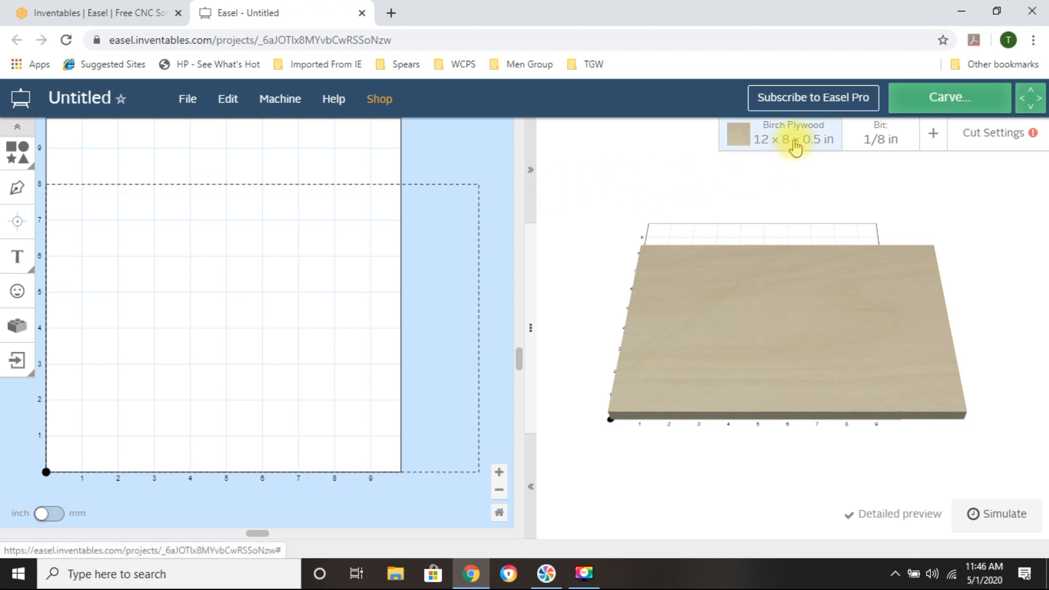
Set the birch plywood material's width to 5.5 in and its length to 5.5 in
{"action": "left_click", "coordinate": [794, 147]}
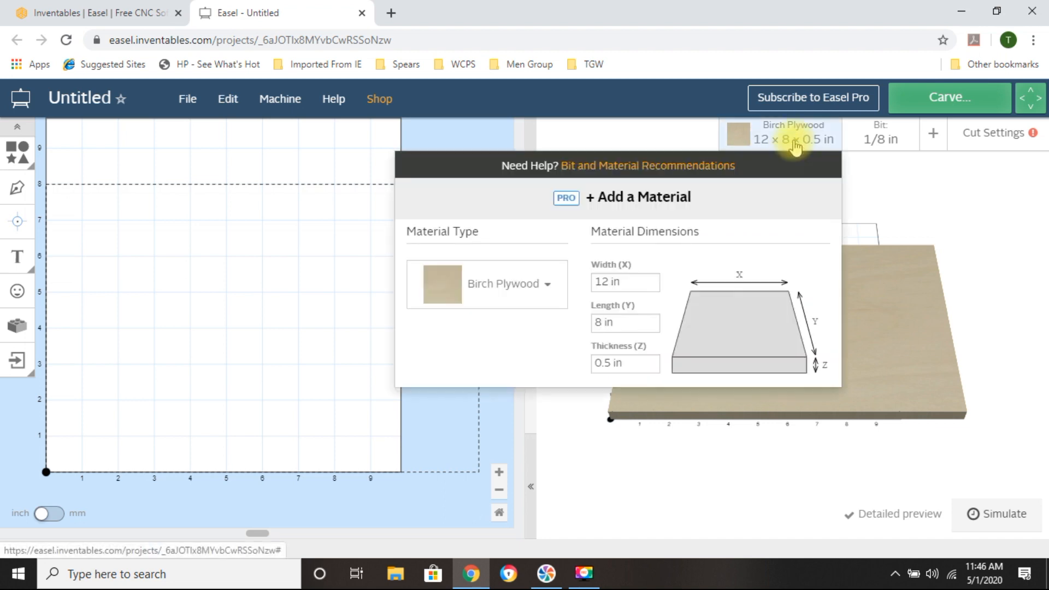
{"action": "left_click", "coordinate": [631, 283]}
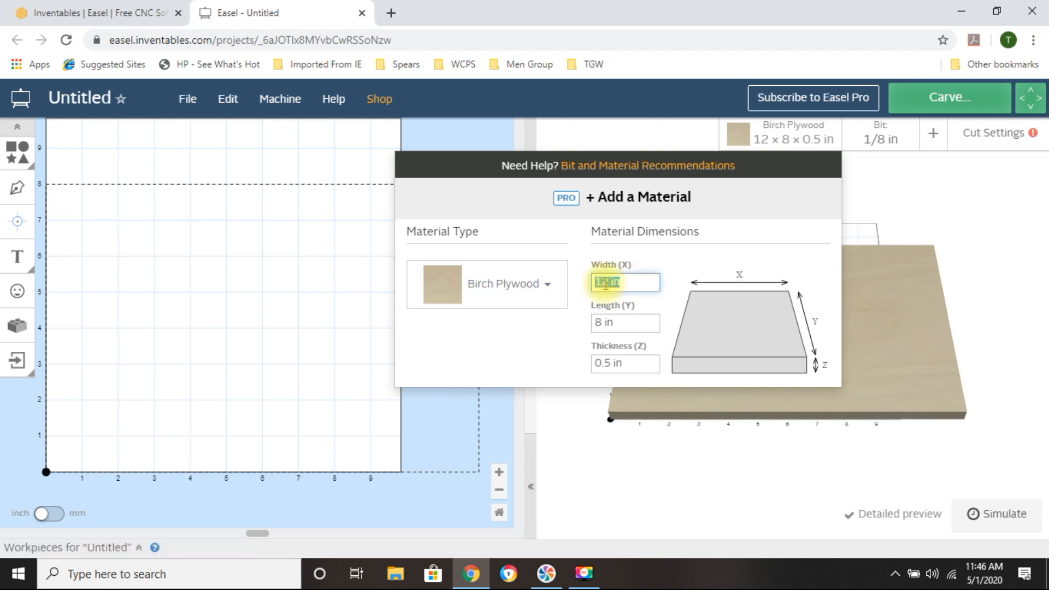
{"action": "type", "text": "5.5"}
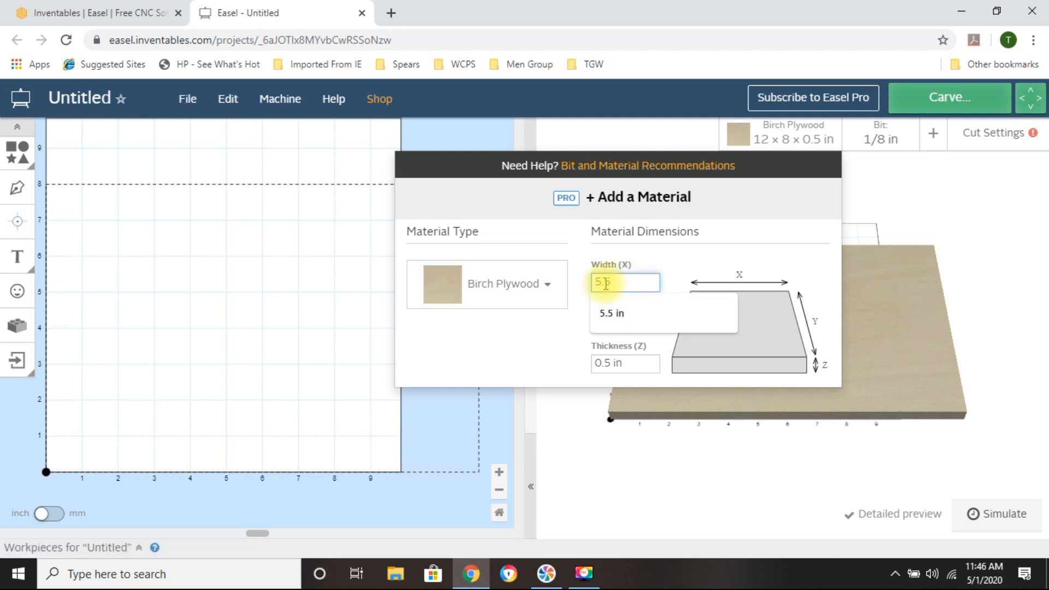
{"action": "key", "text": "Tab"}
{"action": "type", "text": "5"}
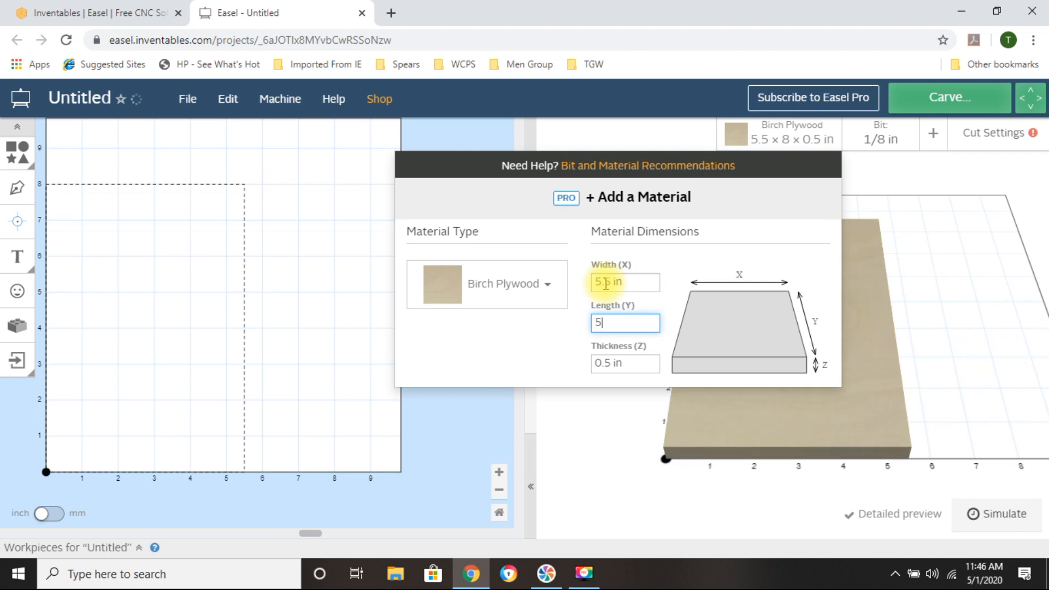
{"action": "type", "text": ".5"}
{"action": "left_click", "coordinate": [634, 361]}
{"action": "left_click", "coordinate": [517, 361]}
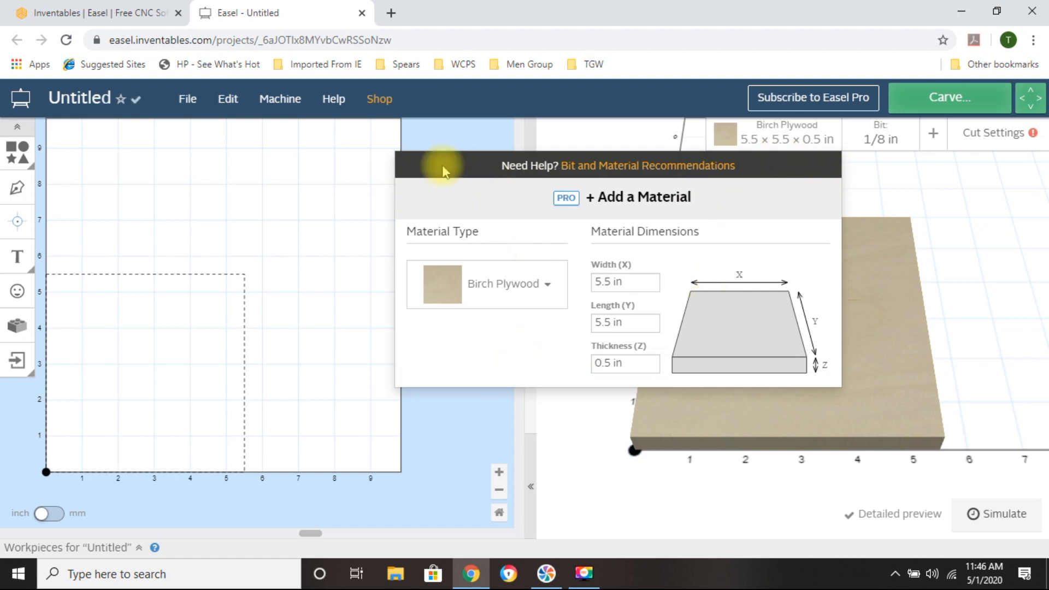
{"action": "left_click", "coordinate": [585, 139]}
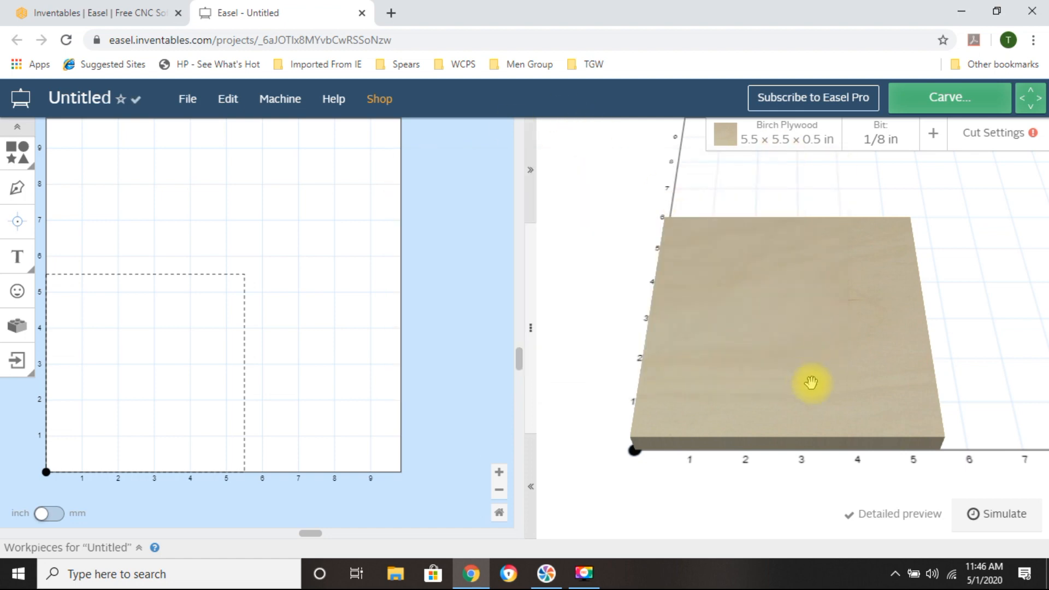
Import the SVG file drill-press.svg from the CNC Images folder into the project
{"action": "left_click_drag", "start_coordinate": [707, 311], "coordinate": [711, 466]}
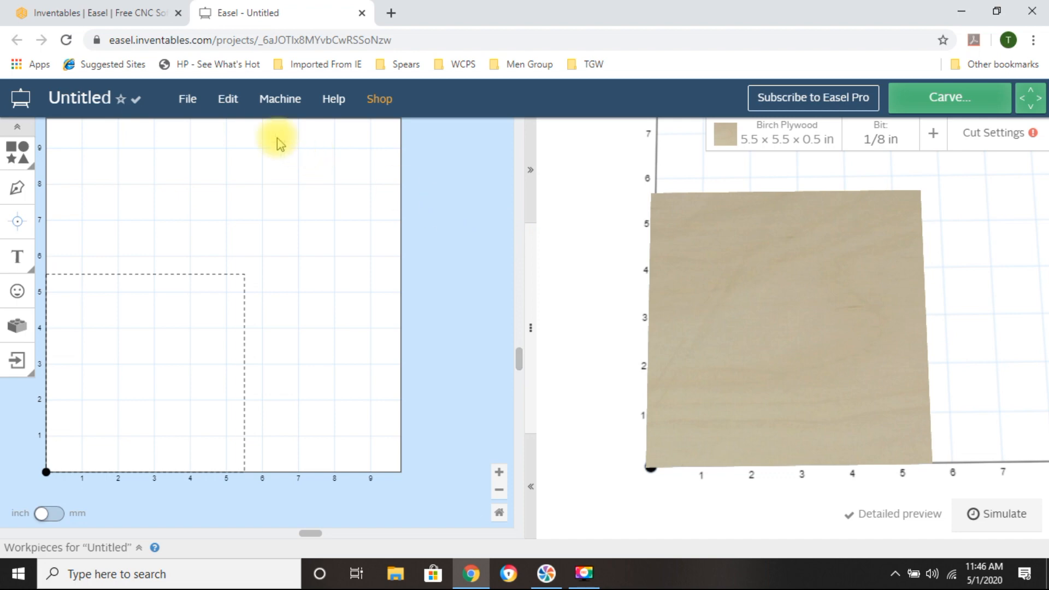
{"action": "left_click", "coordinate": [187, 104]}
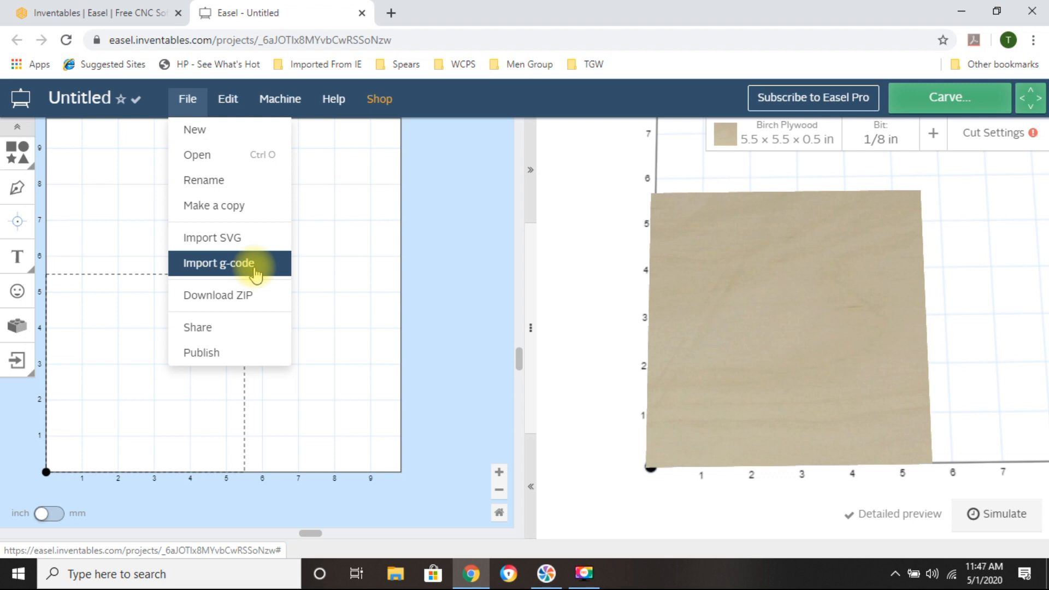
{"action": "left_click", "coordinate": [237, 239]}
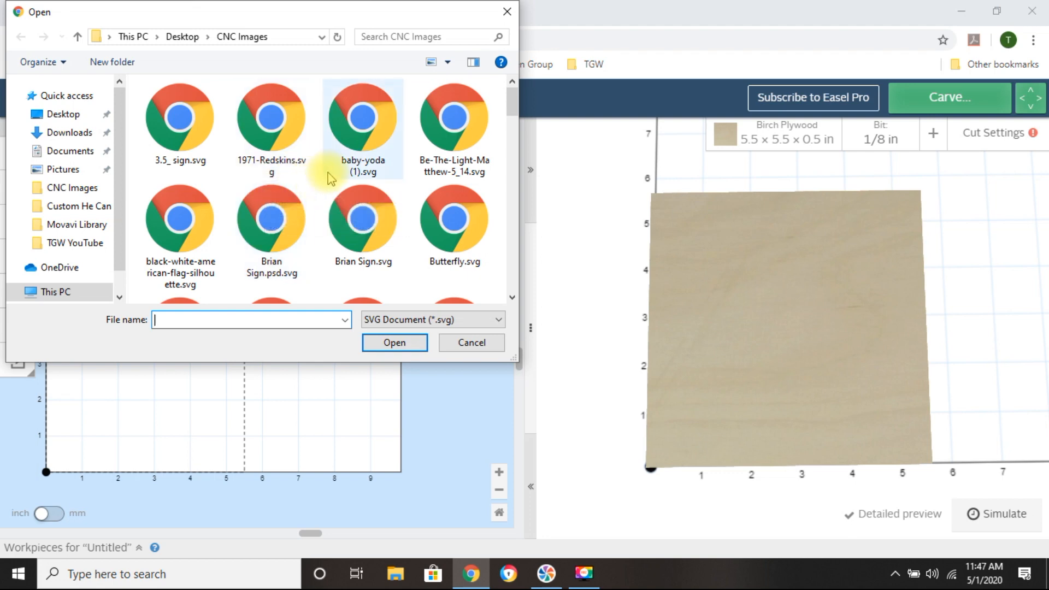
{"action": "scroll", "coordinate": [326, 181], "scroll_direction": "down", "scroll_amount": 2}
{"action": "scroll", "coordinate": [322, 181], "scroll_direction": "down", "scroll_amount": 2}
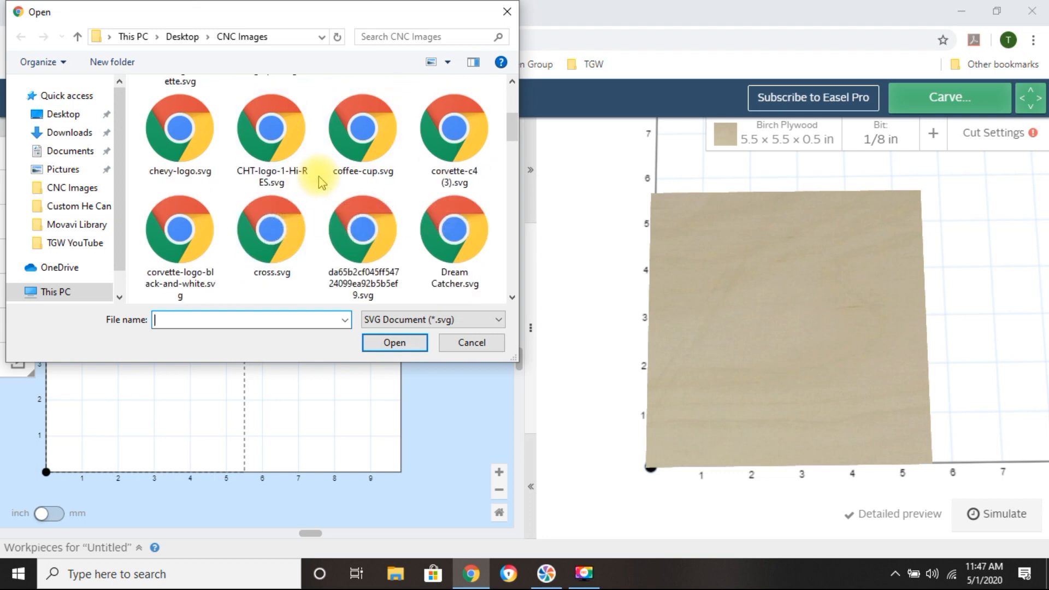
{"action": "scroll", "coordinate": [322, 182], "scroll_direction": "down", "scroll_amount": 2}
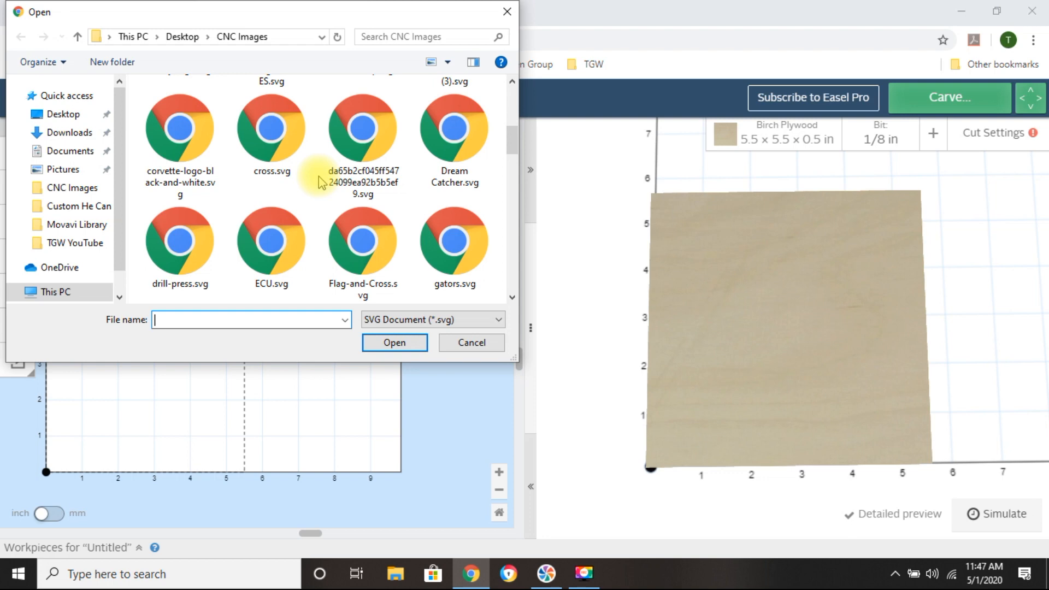
{"action": "scroll", "coordinate": [321, 182], "scroll_direction": "down", "scroll_amount": 4}
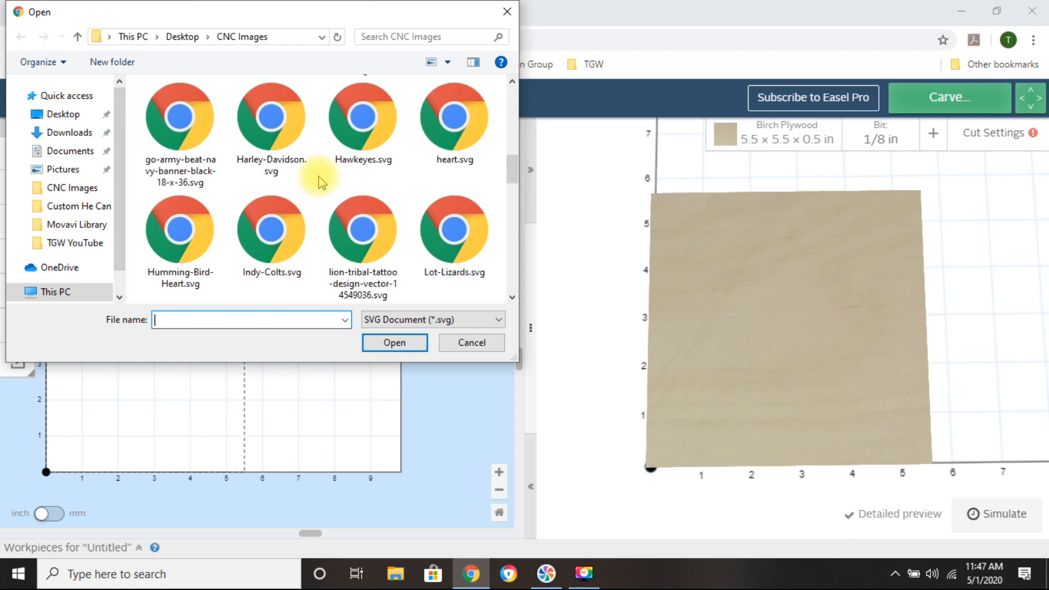
{"action": "scroll", "coordinate": [321, 182], "scroll_direction": "down", "scroll_amount": 2}
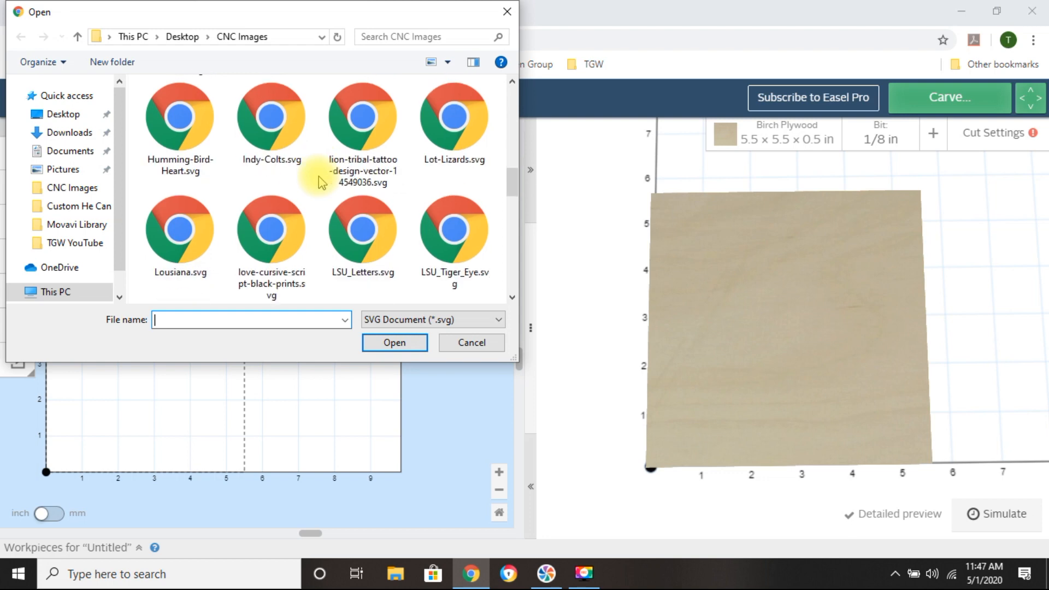
{"action": "scroll", "coordinate": [322, 182], "scroll_direction": "down", "scroll_amount": 2}
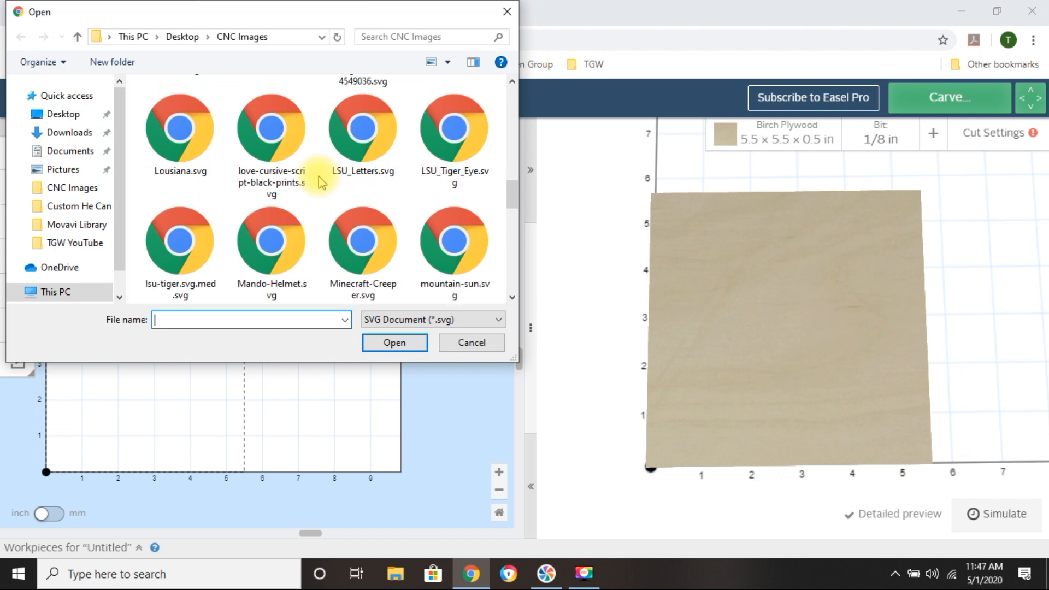
{"action": "scroll", "coordinate": [322, 182], "scroll_direction": "down", "scroll_amount": 2}
{"action": "scroll", "coordinate": [322, 183], "scroll_direction": "down", "scroll_amount": 2}
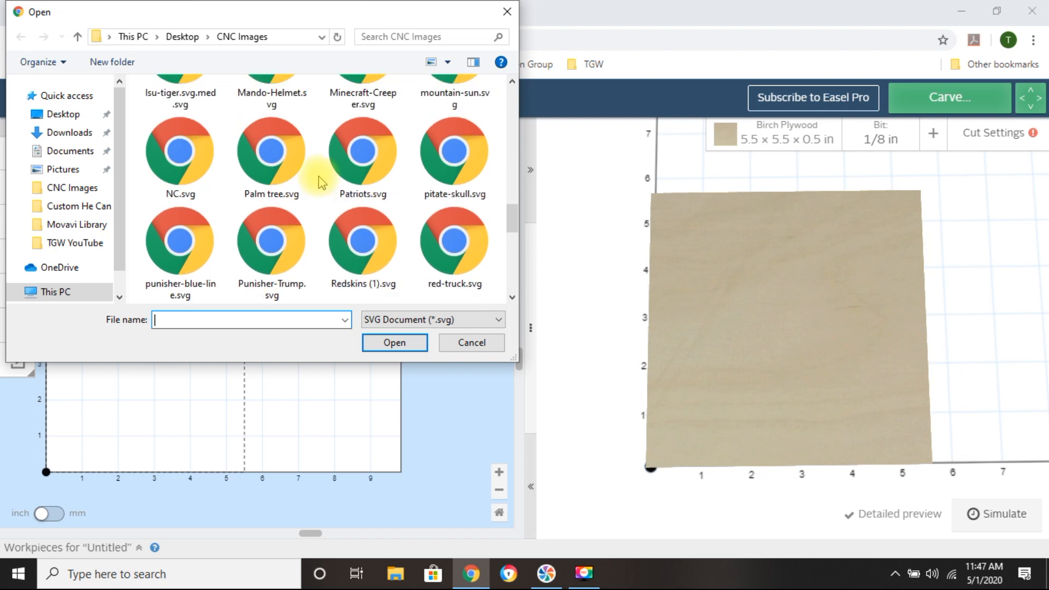
{"action": "left_click", "coordinate": [192, 170]}
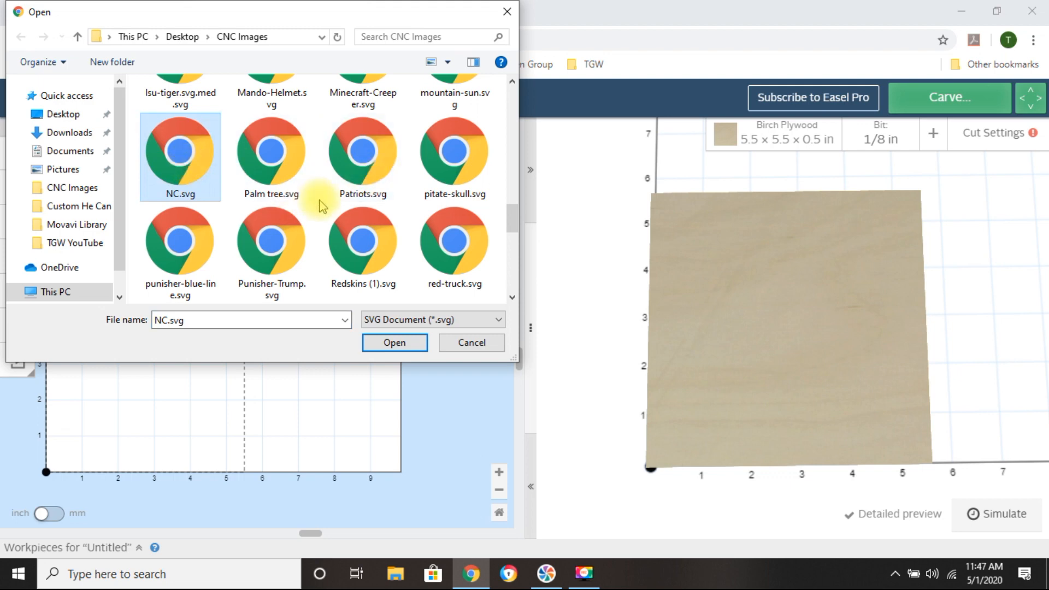
{"action": "scroll", "coordinate": [323, 206], "scroll_direction": "down", "scroll_amount": 4}
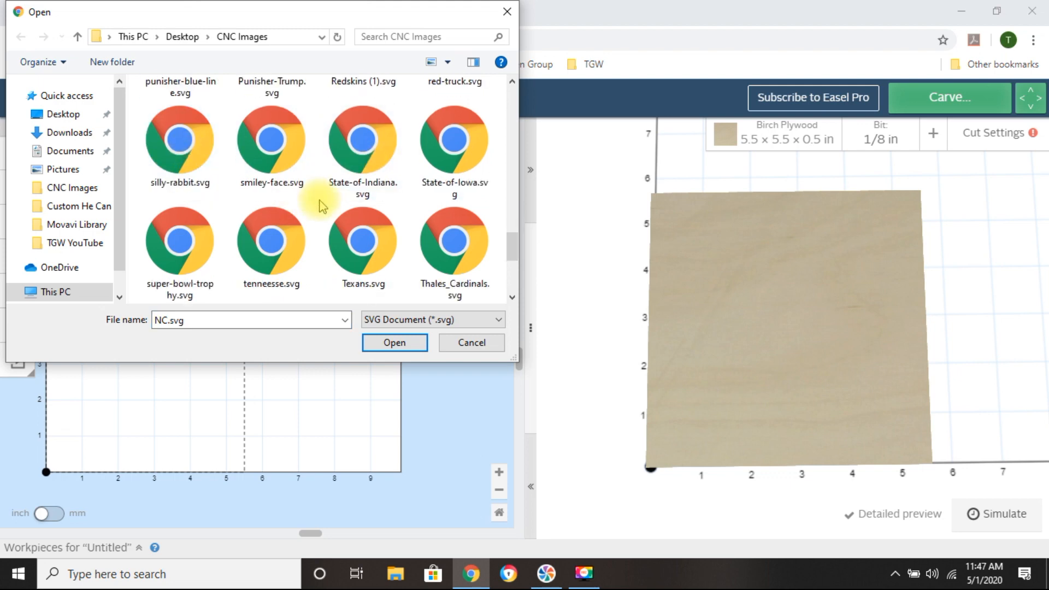
{"action": "scroll", "coordinate": [322, 206], "scroll_direction": "down", "scroll_amount": 2}
{"action": "scroll", "coordinate": [322, 206], "scroll_direction": "down", "scroll_amount": 2}
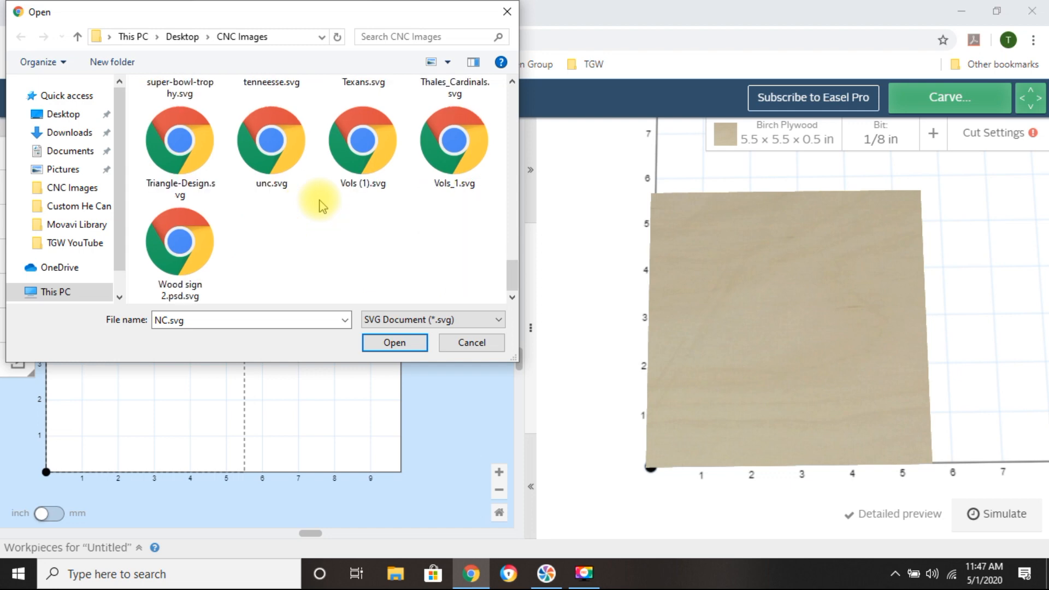
{"action": "scroll", "coordinate": [322, 207], "scroll_direction": "up", "scroll_amount": 15}
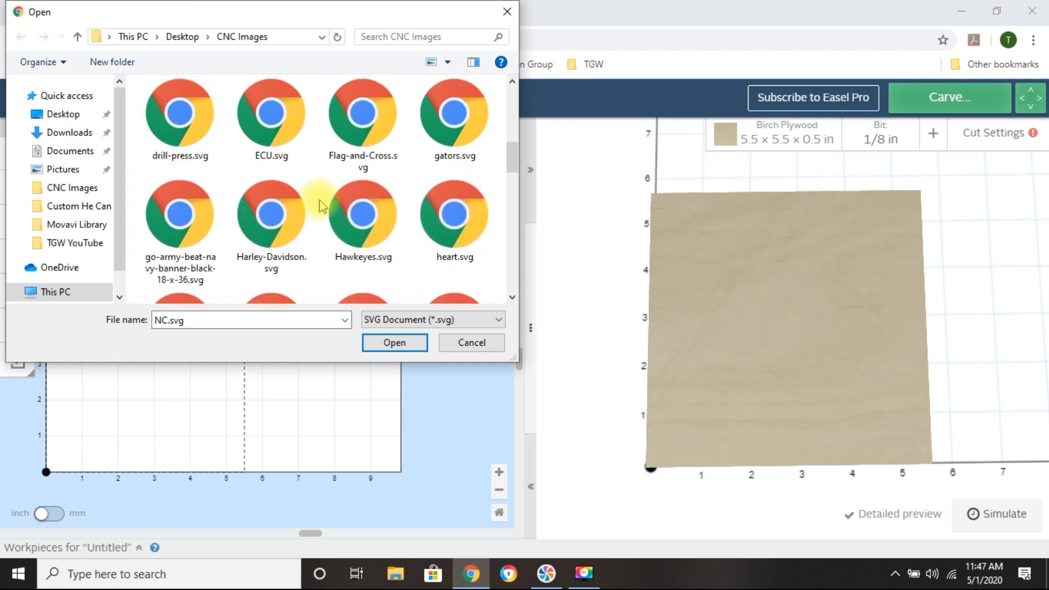
{"action": "left_click", "coordinate": [188, 123]}
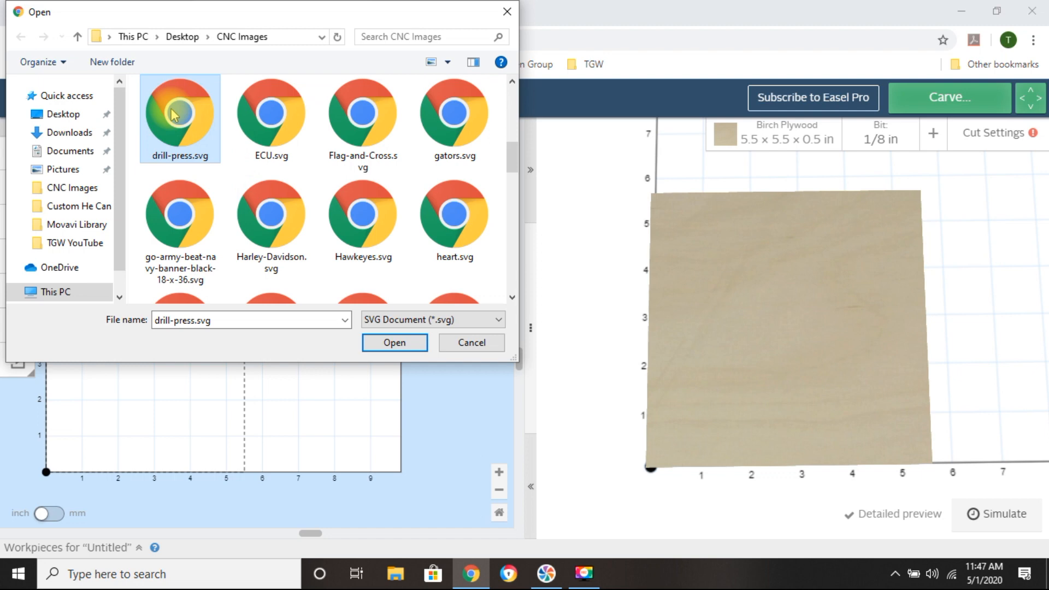
{"action": "left_click", "coordinate": [393, 343]}
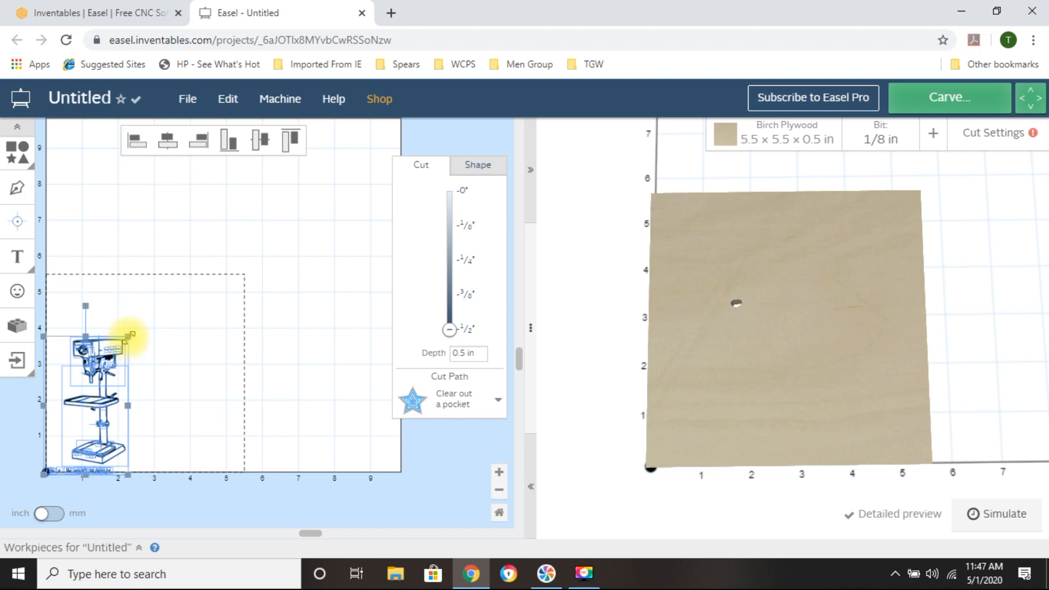
Enlarge the imported drill press drawing proportionally to about 5.3 in tall and select all of its parts
{"action": "left_click_drag", "start_coordinate": [129, 334], "coordinate": [182, 296]}
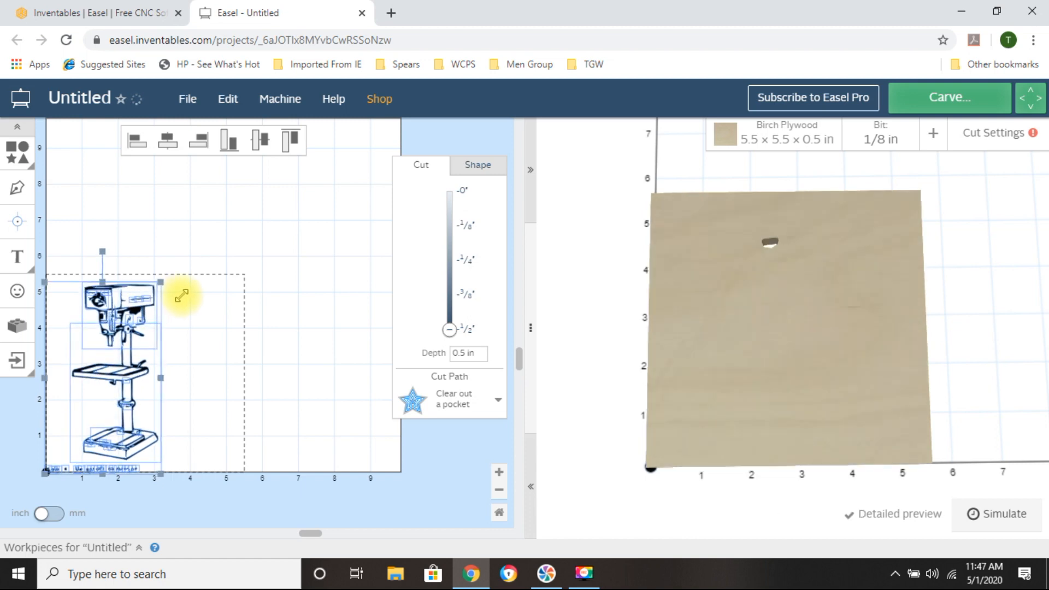
{"action": "left_click", "coordinate": [152, 211]}
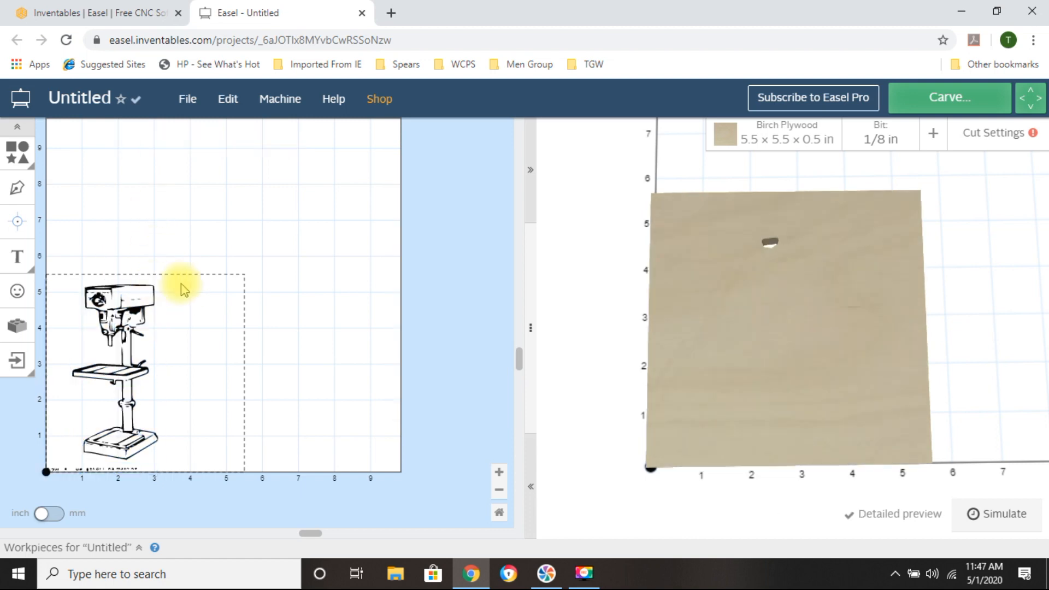
{"action": "left_click_drag", "start_coordinate": [223, 211], "coordinate": [47, 489]}
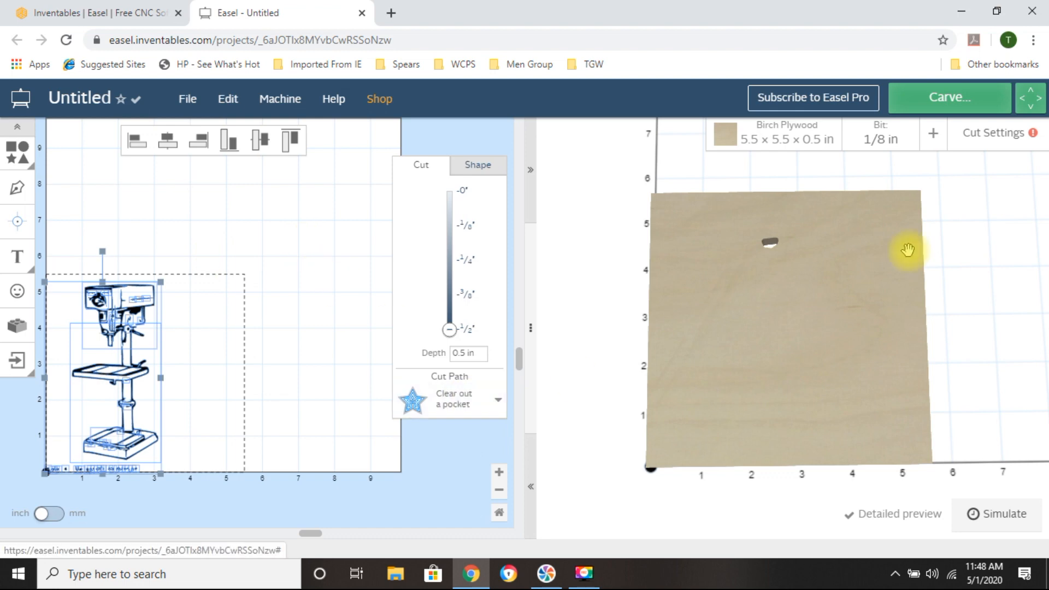
{"action": "left_click", "coordinate": [879, 141]}
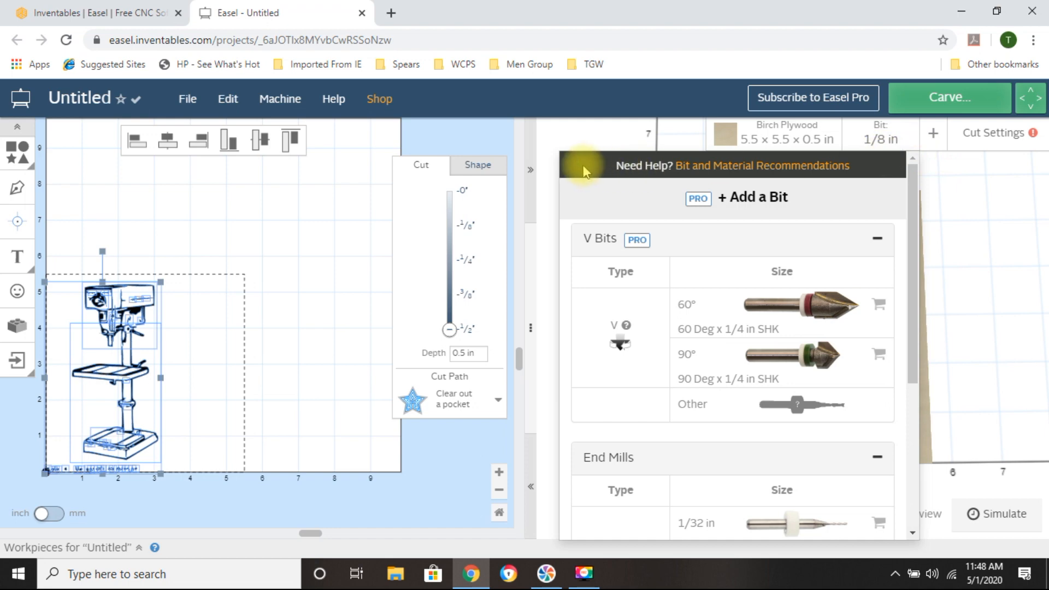
{"action": "left_click", "coordinate": [585, 131]}
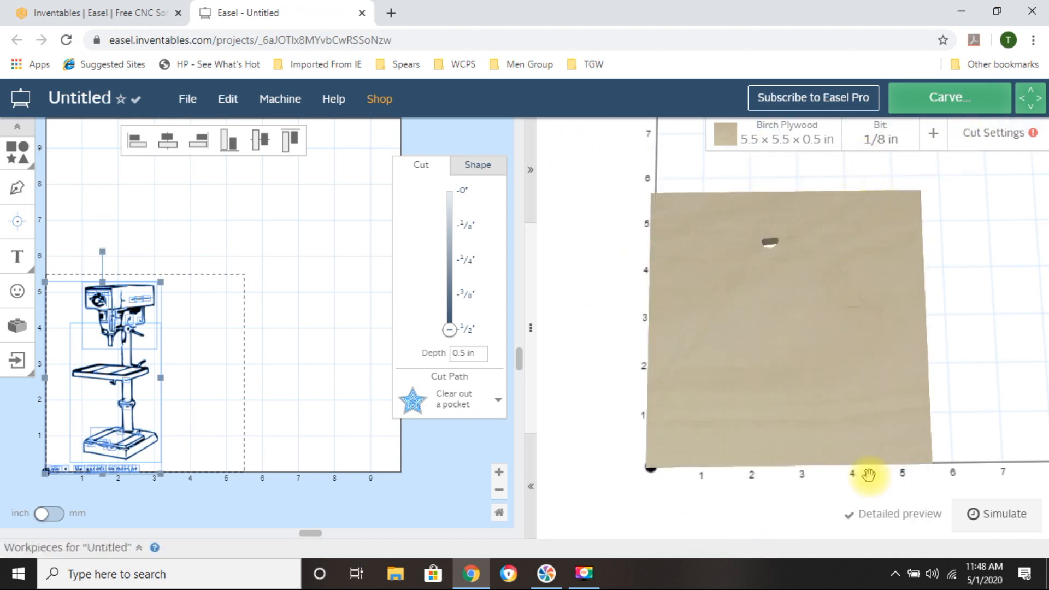
{"action": "left_click_drag", "start_coordinate": [802, 354], "coordinate": [765, 549]}
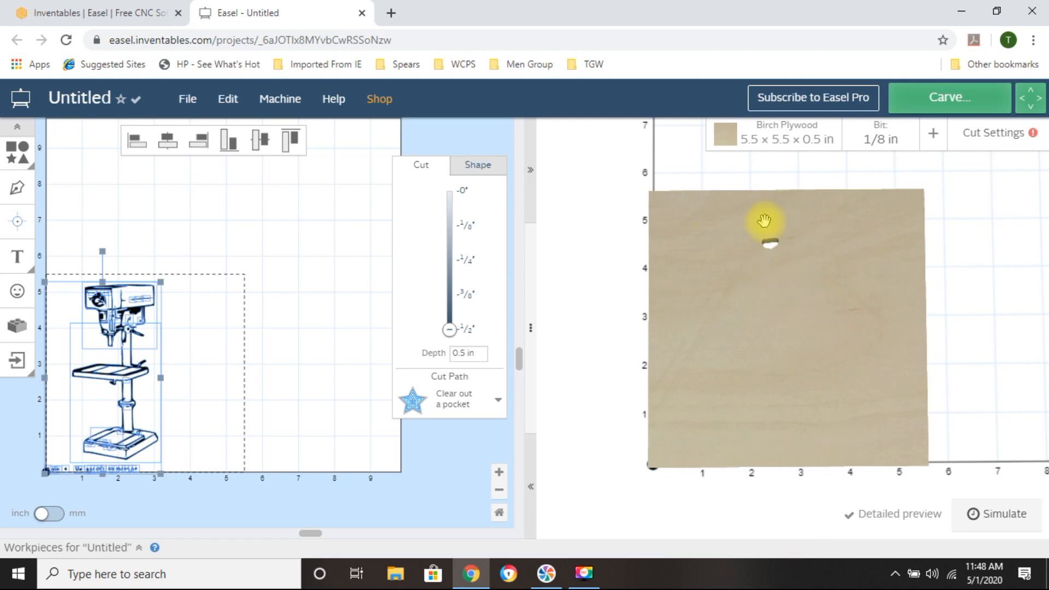
Set the carving bit to a custom end mill with a width of 1 mm
{"action": "left_click", "coordinate": [886, 139]}
{"action": "scroll", "coordinate": [787, 398], "scroll_direction": "down", "scroll_amount": 5}
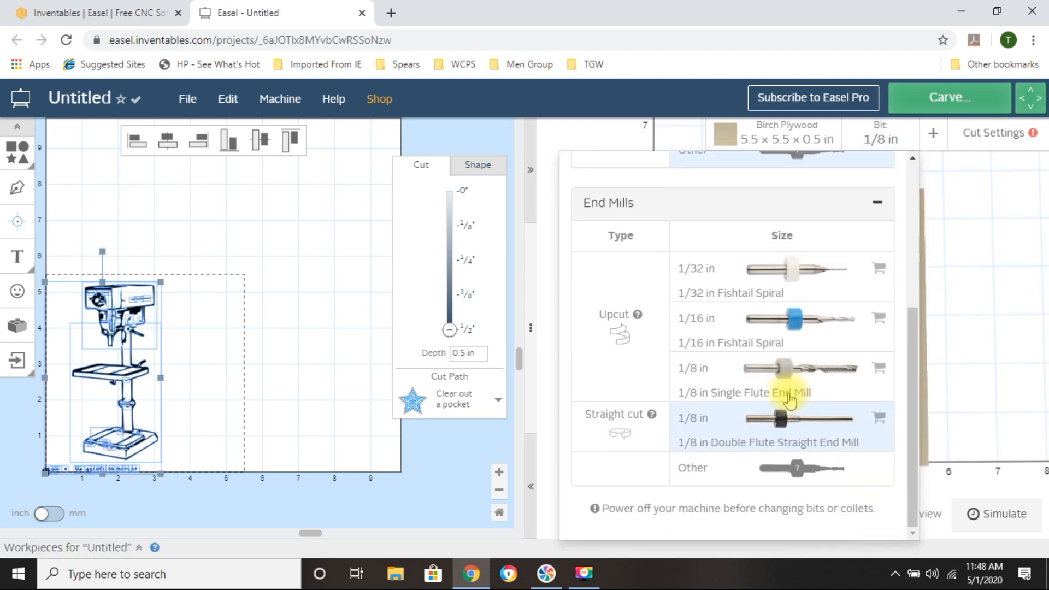
{"action": "left_click", "coordinate": [774, 471]}
{"action": "double_click", "coordinate": [758, 483]}
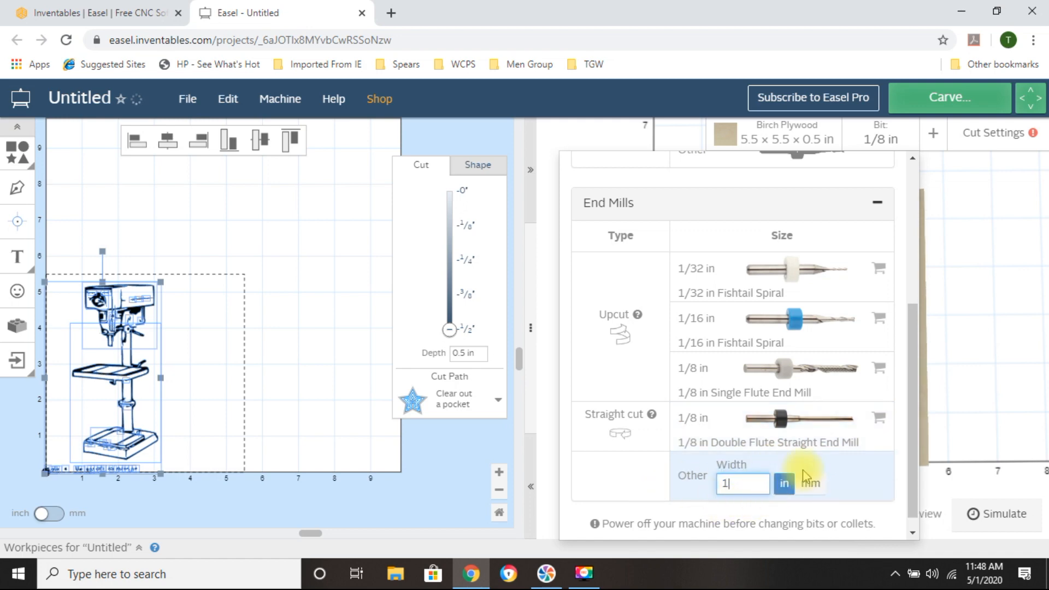
{"action": "left_click", "coordinate": [811, 490]}
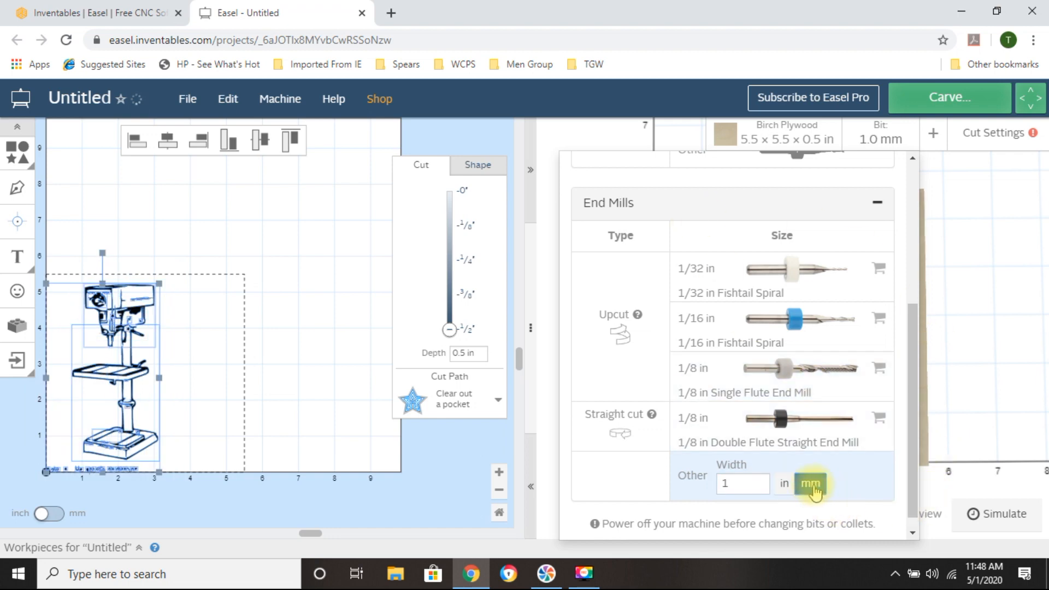
{"action": "left_click", "coordinate": [594, 130]}
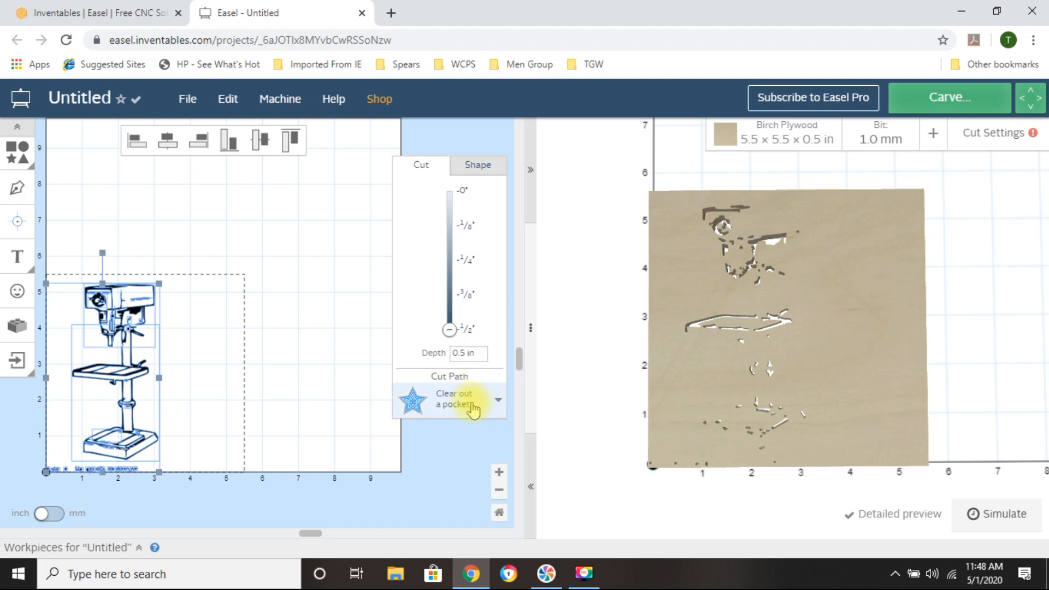
Set the cut depth of all drawing parts to 0.05 in and their cut path to Cut on shape path
{"action": "left_click", "coordinate": [486, 352]}
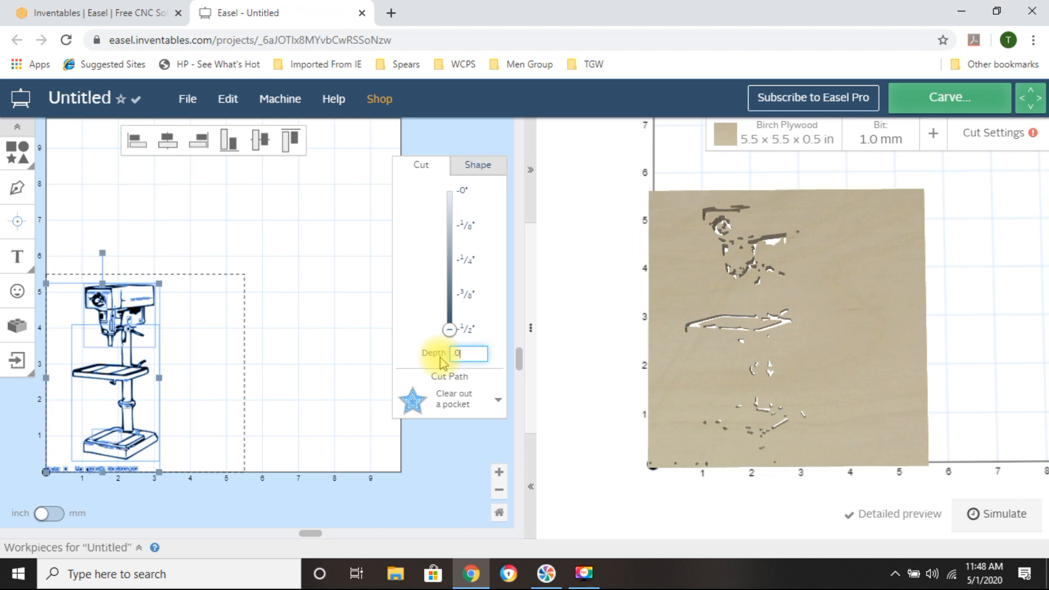
{"action": "key", "text": "Return"}
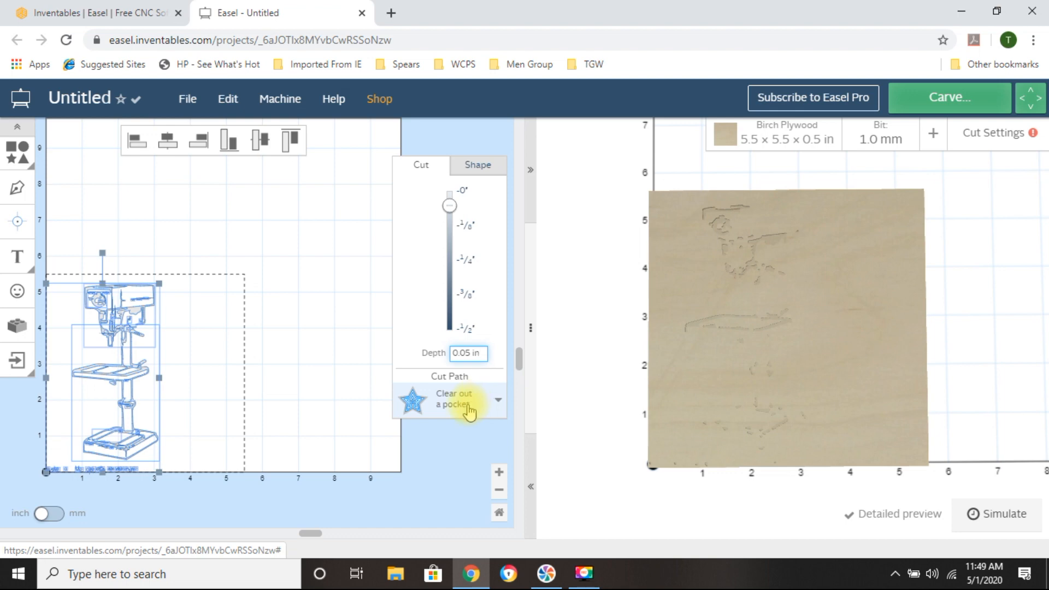
{"action": "left_click", "coordinate": [468, 413]}
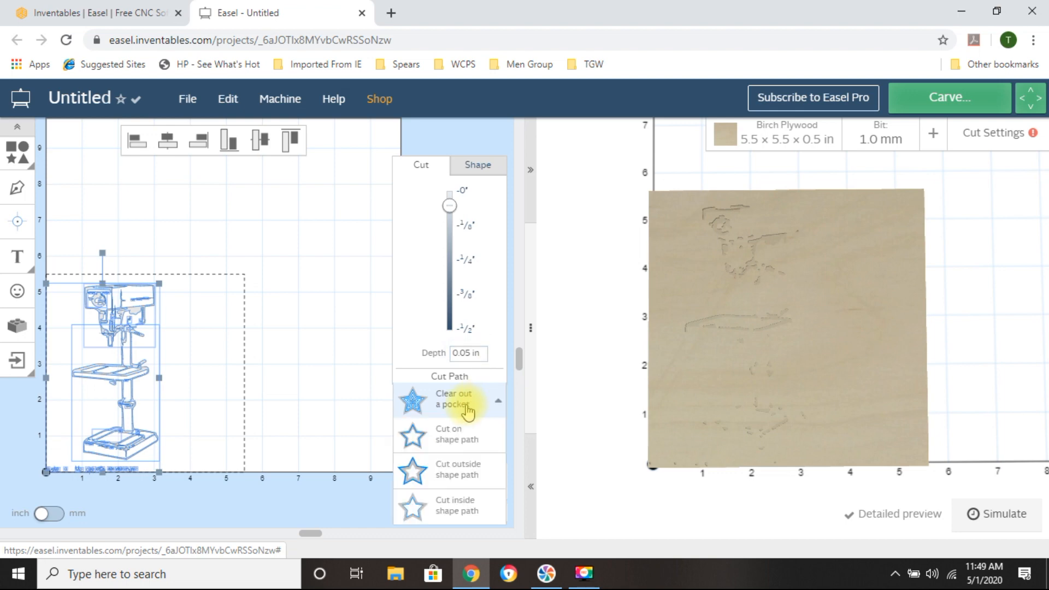
{"action": "left_click", "coordinate": [466, 443]}
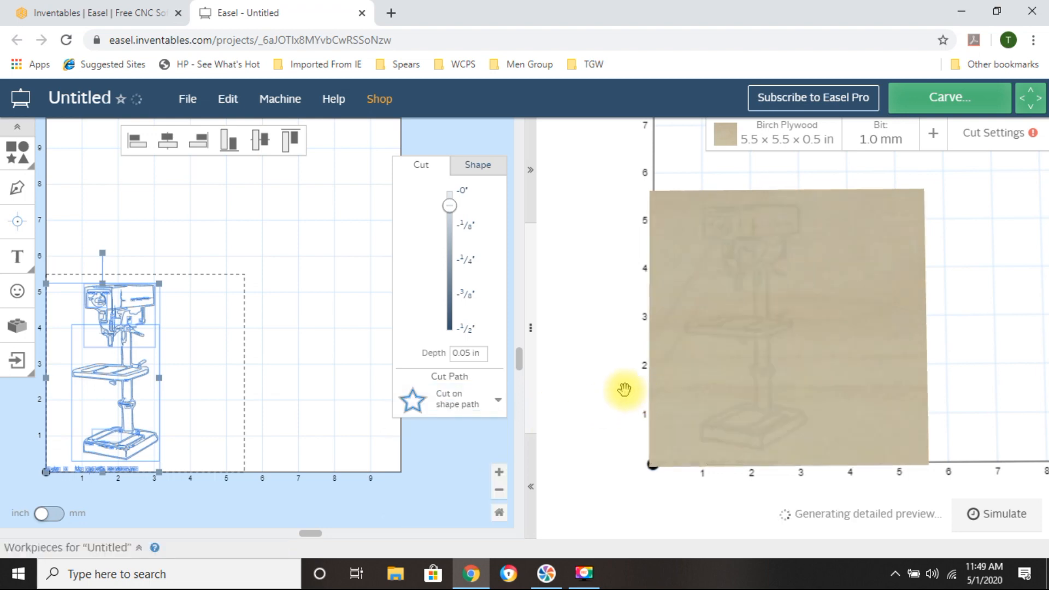
{"action": "scroll", "coordinate": [742, 352], "scroll_direction": "up", "scroll_amount": 3}
{"action": "scroll", "coordinate": [742, 380], "scroll_direction": "up", "scroll_amount": 4}
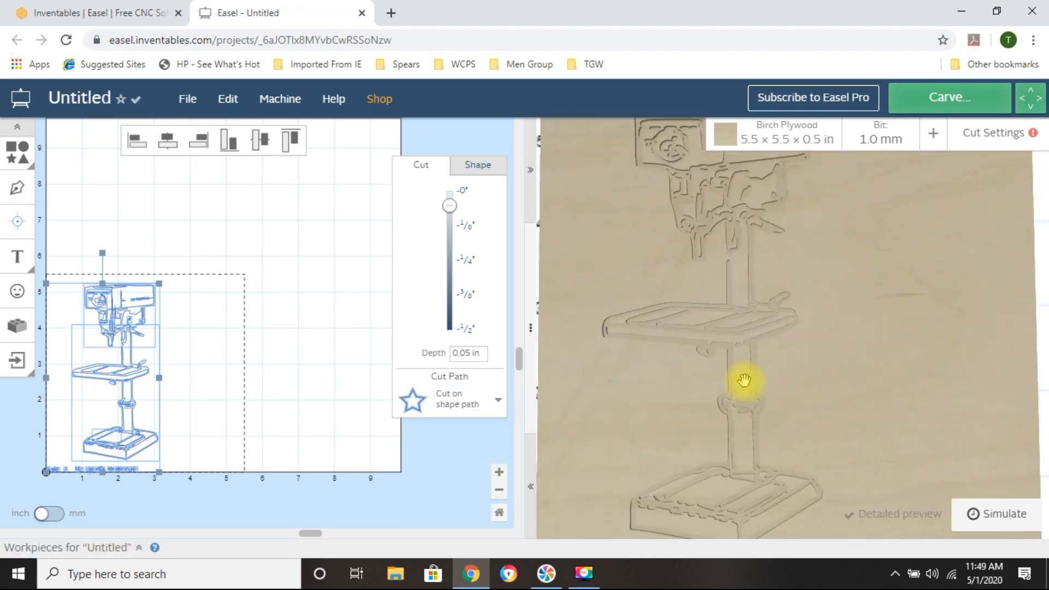
{"action": "scroll", "coordinate": [652, 281], "scroll_direction": "up", "scroll_amount": 3}
{"action": "scroll", "coordinate": [652, 281], "scroll_direction": "down", "scroll_amount": 5}
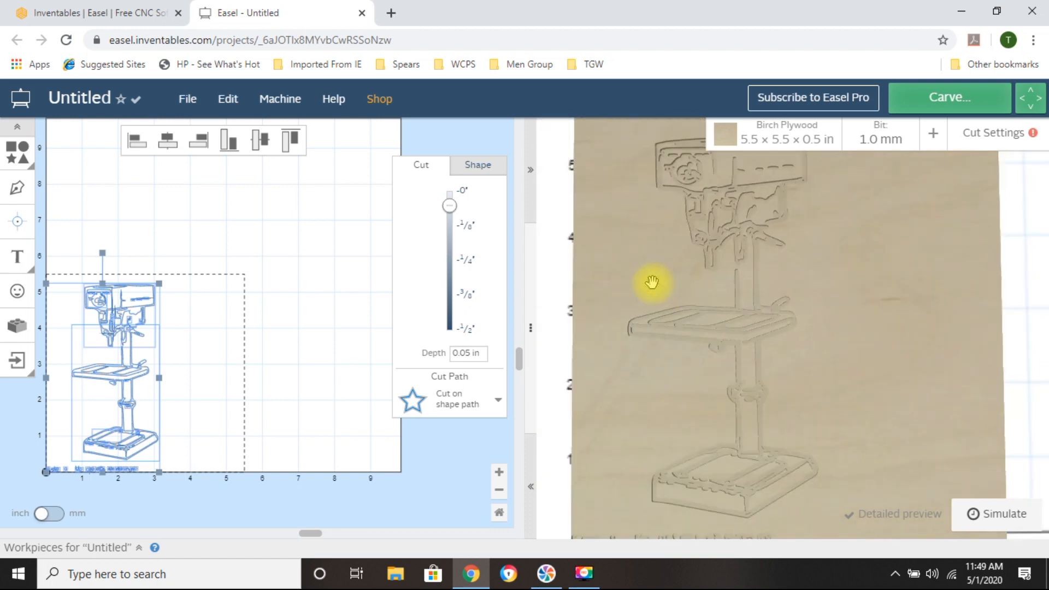
{"action": "scroll", "coordinate": [652, 281], "scroll_direction": "down", "scroll_amount": 2}
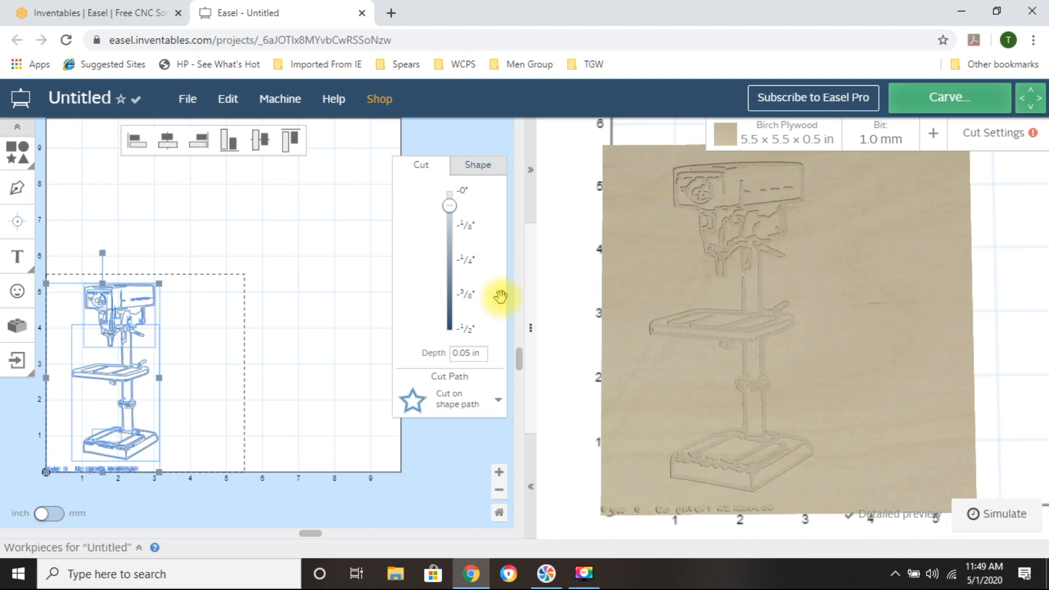
{"action": "left_click", "coordinate": [171, 227]}
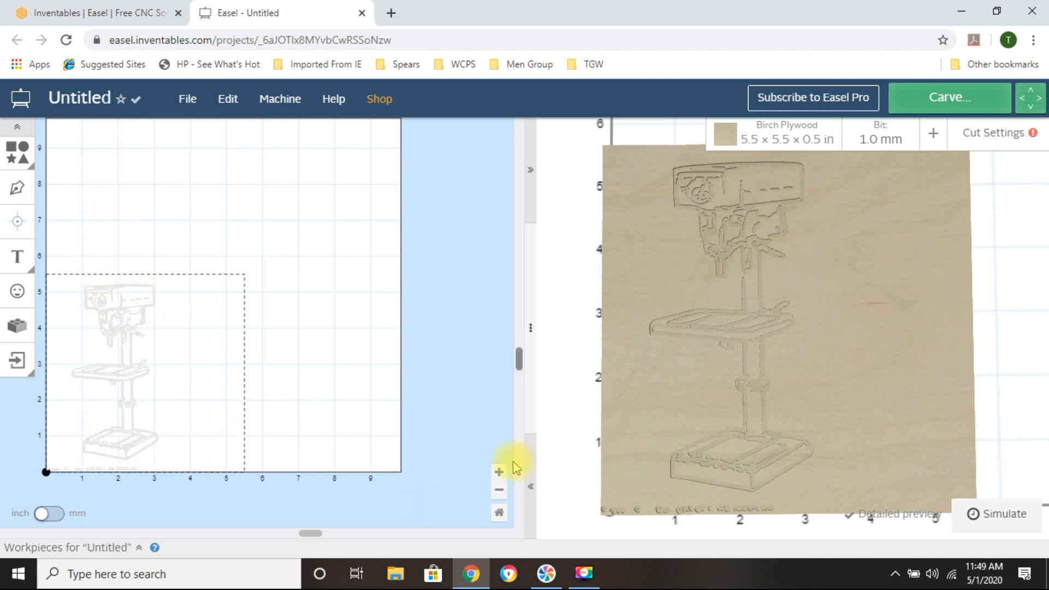
{"action": "left_click", "coordinate": [499, 471]}
{"action": "left_click", "coordinate": [498, 471]}
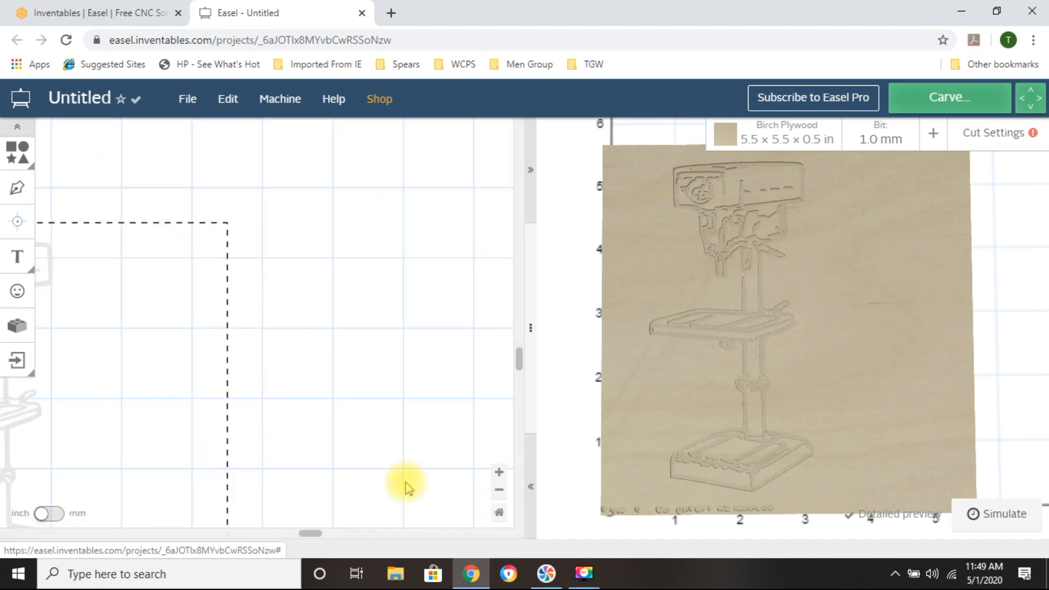
{"action": "left_click_drag", "start_coordinate": [312, 533], "coordinate": [137, 529]}
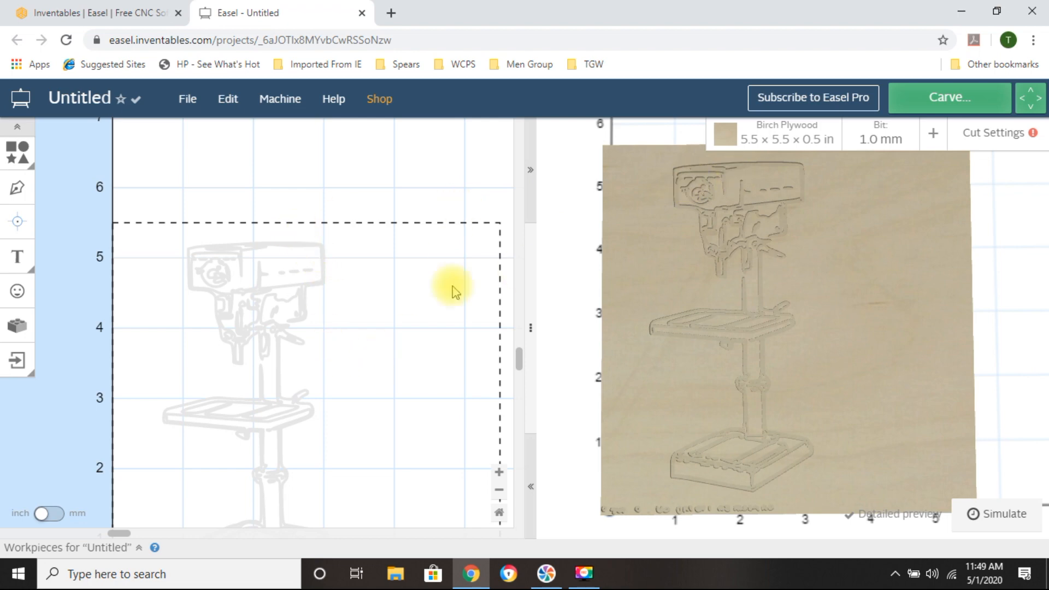
{"action": "left_click", "coordinate": [499, 512]}
{"action": "mouse_move", "coordinate": [394, 211]}
{"action": "left_mouse_down"}
{"action": "mouse_move", "coordinate": [100, 534]}
{"action": "mouse_move", "coordinate": [136, 496]}
{"action": "left_mouse_up"}
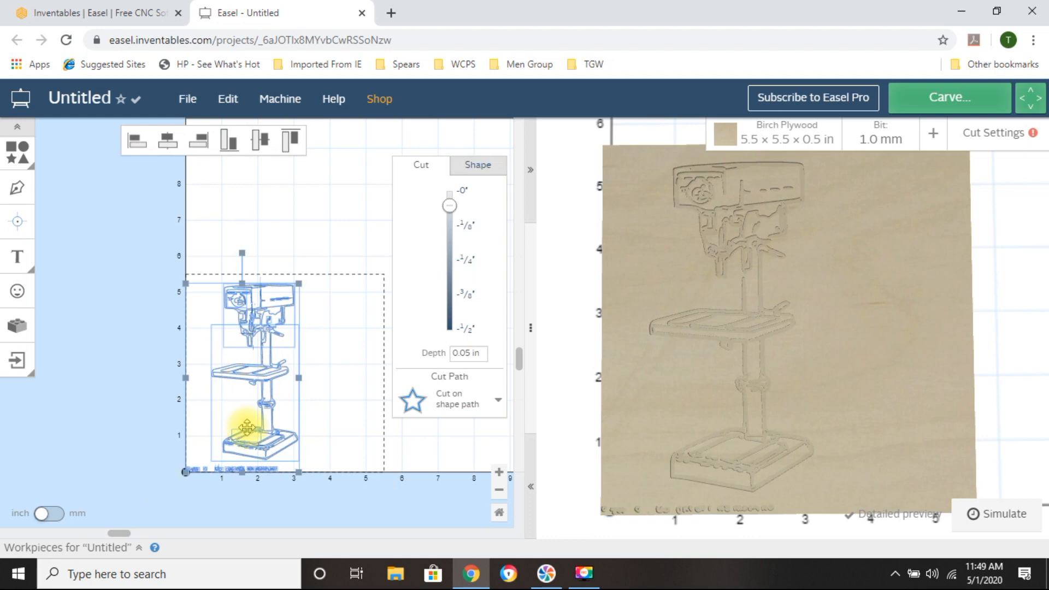
{"action": "left_click", "coordinate": [236, 113]}
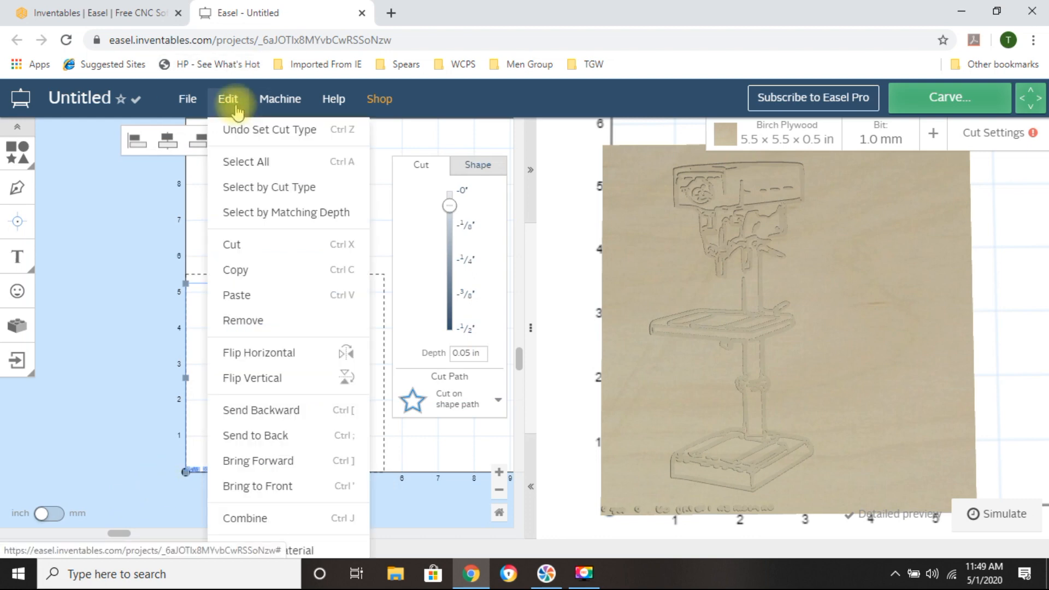
{"action": "left_click", "coordinate": [55, 323]}
{"action": "mouse_move", "coordinate": [426, 210]}
{"action": "left_mouse_down"}
{"action": "mouse_move", "coordinate": [178, 485]}
{"action": "mouse_move", "coordinate": [103, 519]}
{"action": "mouse_move", "coordinate": [112, 514]}
{"action": "left_mouse_up"}
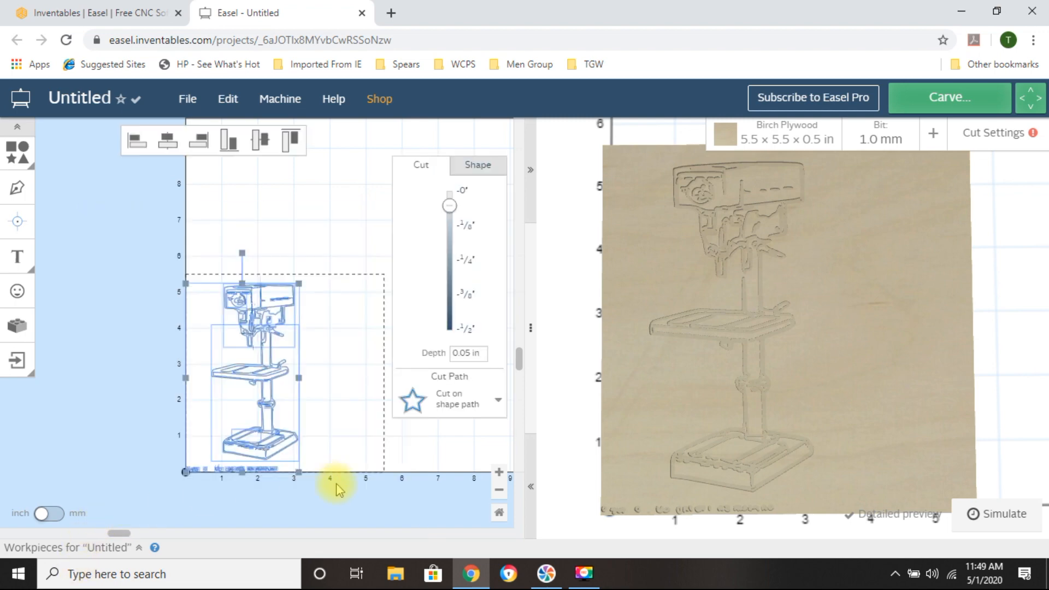
{"action": "left_click", "coordinate": [77, 251]}
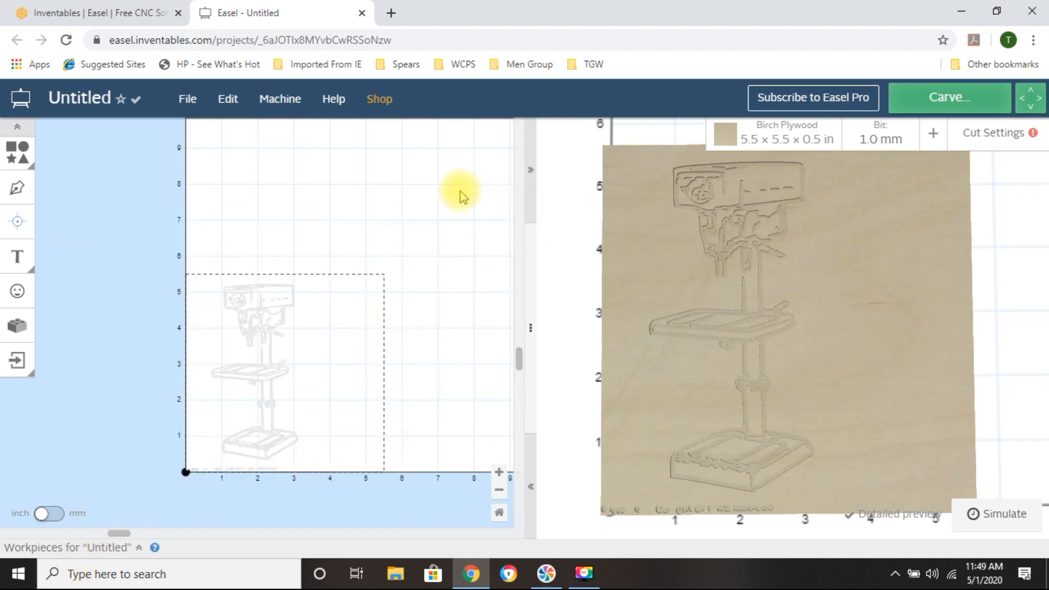
Combine the drill press parts into a single shape, excluding the small text along the board's lower edge
{"action": "mouse_move", "coordinate": [443, 190]}
{"action": "left_mouse_down"}
{"action": "mouse_move", "coordinate": [206, 434]}
{"action": "mouse_move", "coordinate": [162, 459]}
{"action": "left_mouse_up"}
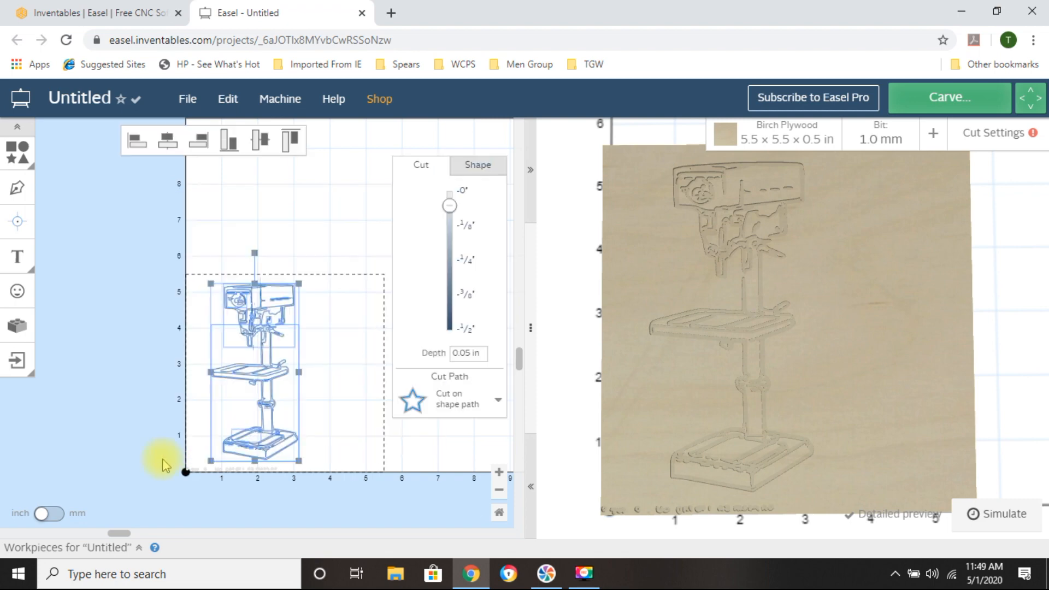
{"action": "left_click", "coordinate": [224, 101]}
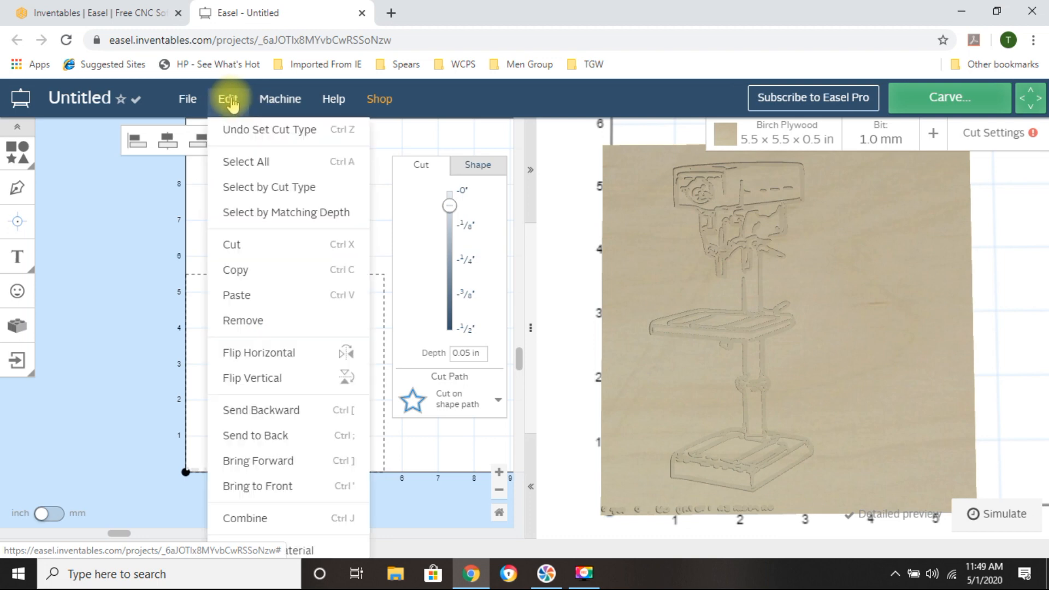
{"action": "left_click", "coordinate": [264, 522]}
{"action": "left_click", "coordinate": [177, 184]}
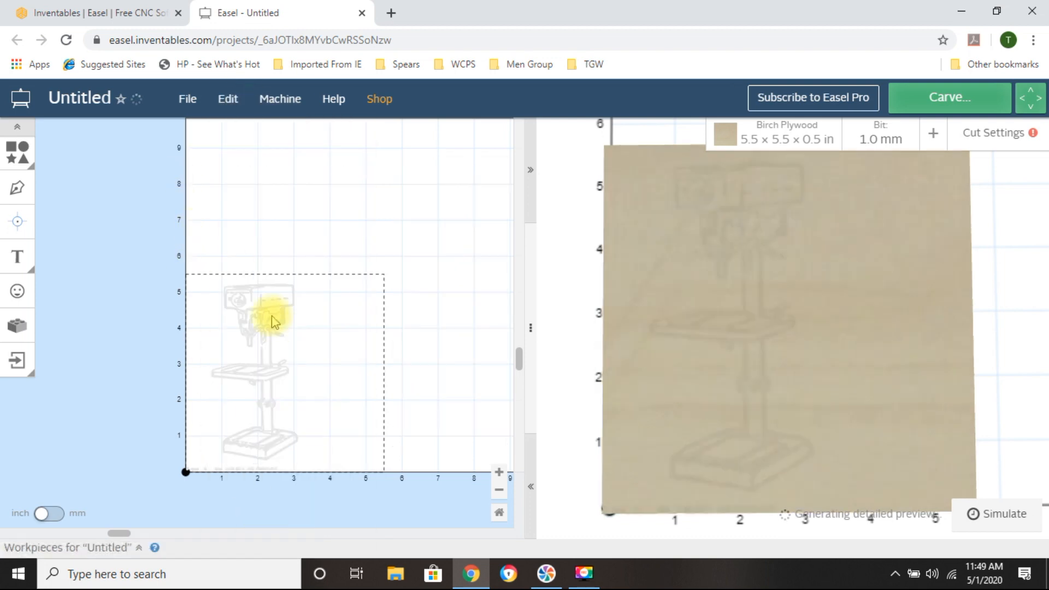
Move the combined drill press up about 3 in and delete the small text along the board's lower edge
{"action": "left_click", "coordinate": [264, 313]}
{"action": "left_click_drag", "start_coordinate": [264, 314], "coordinate": [266, 204]}
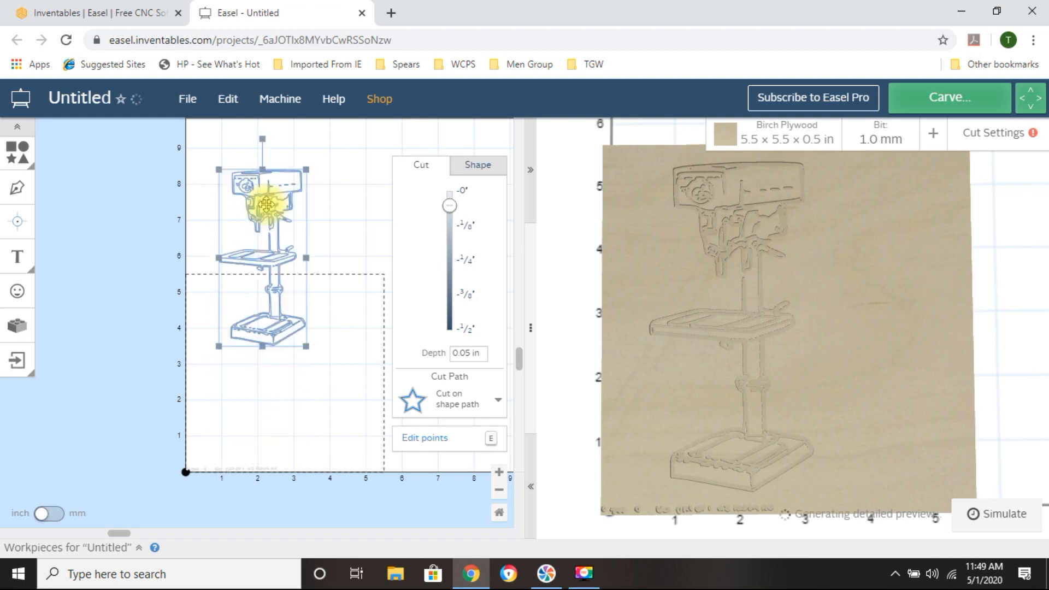
{"action": "left_click", "coordinate": [263, 416]}
{"action": "left_click_drag", "start_coordinate": [343, 422], "coordinate": [58, 510]}
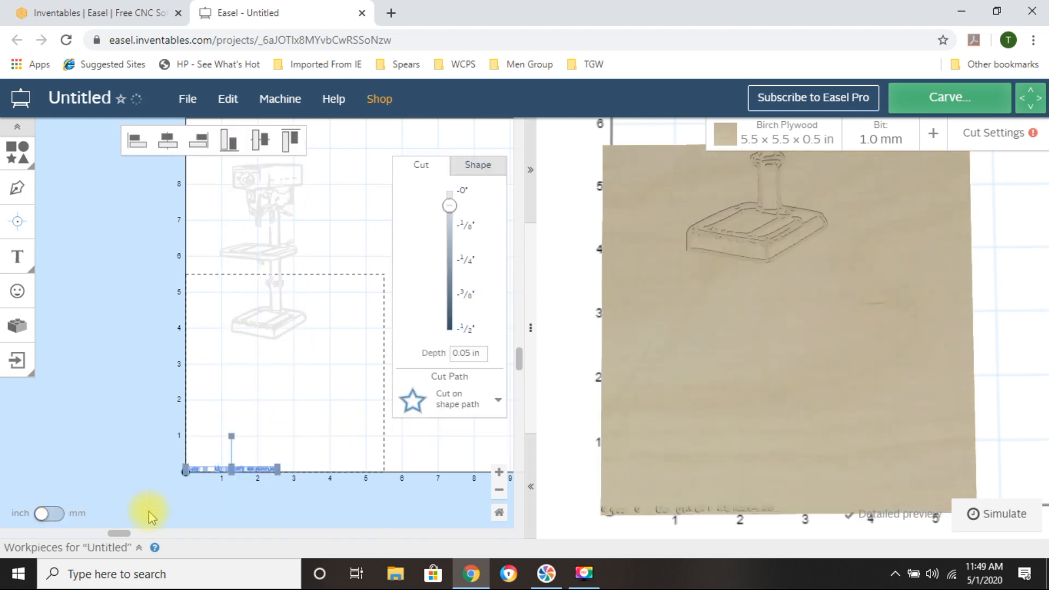
{"action": "key", "text": "Delete"}
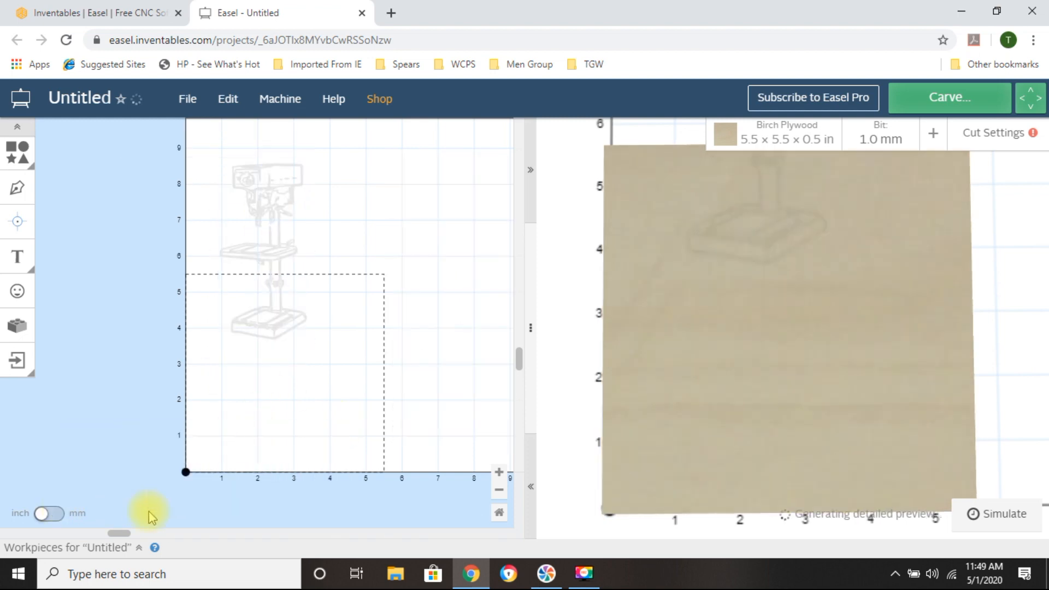
Move the drill press back down so it lies entirely inside the board outline
{"action": "left_click_drag", "start_coordinate": [335, 141], "coordinate": [181, 355]}
{"action": "left_click_drag", "start_coordinate": [276, 188], "coordinate": [276, 314]}
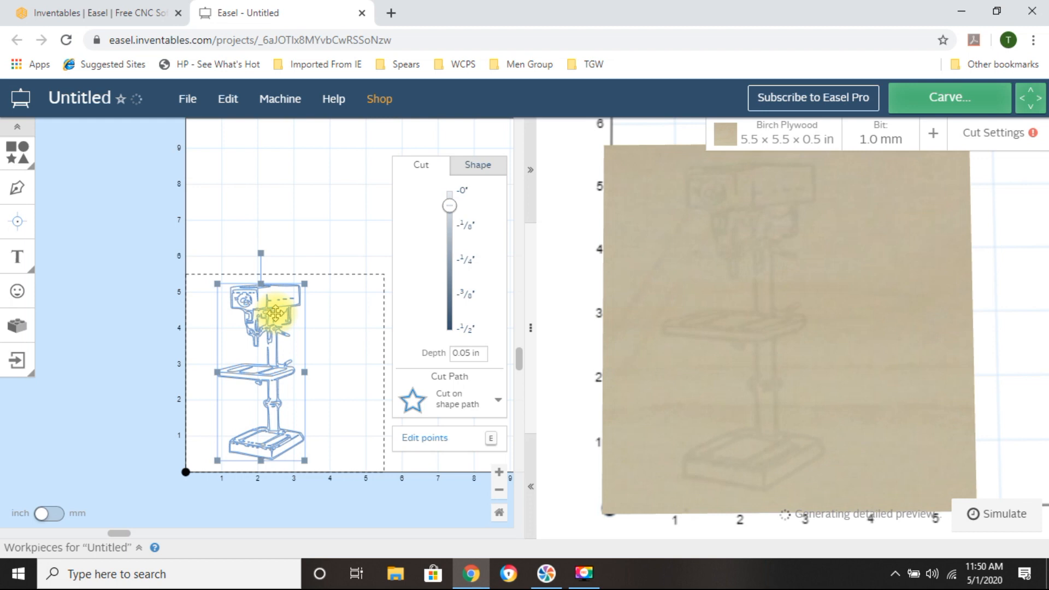
{"action": "left_click", "coordinate": [235, 211]}
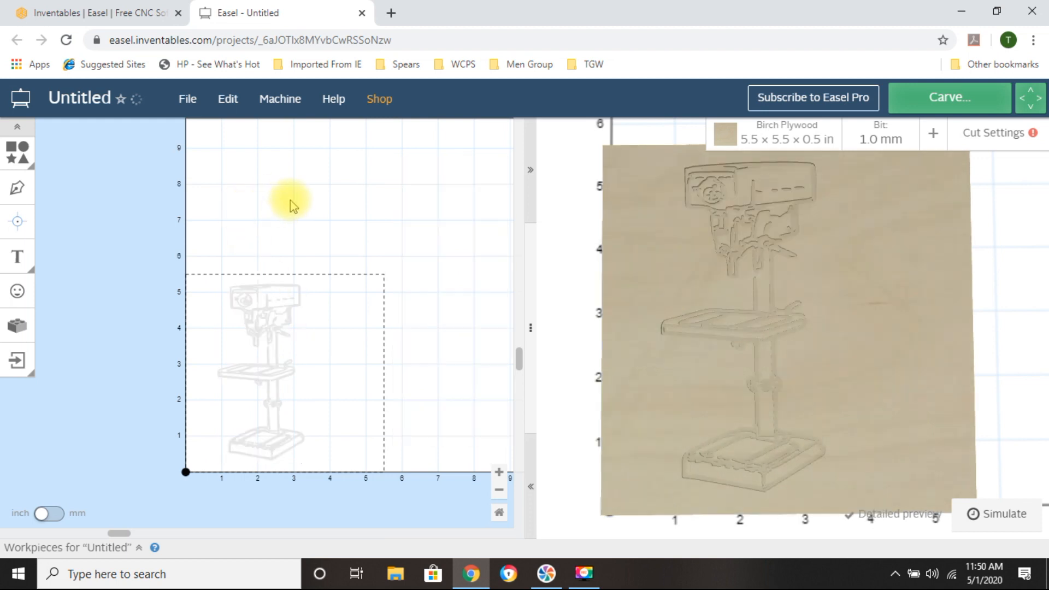
Set the drill press's cut path to Cut outside shape path and generate the detailed preview
{"action": "left_click", "coordinate": [277, 299]}
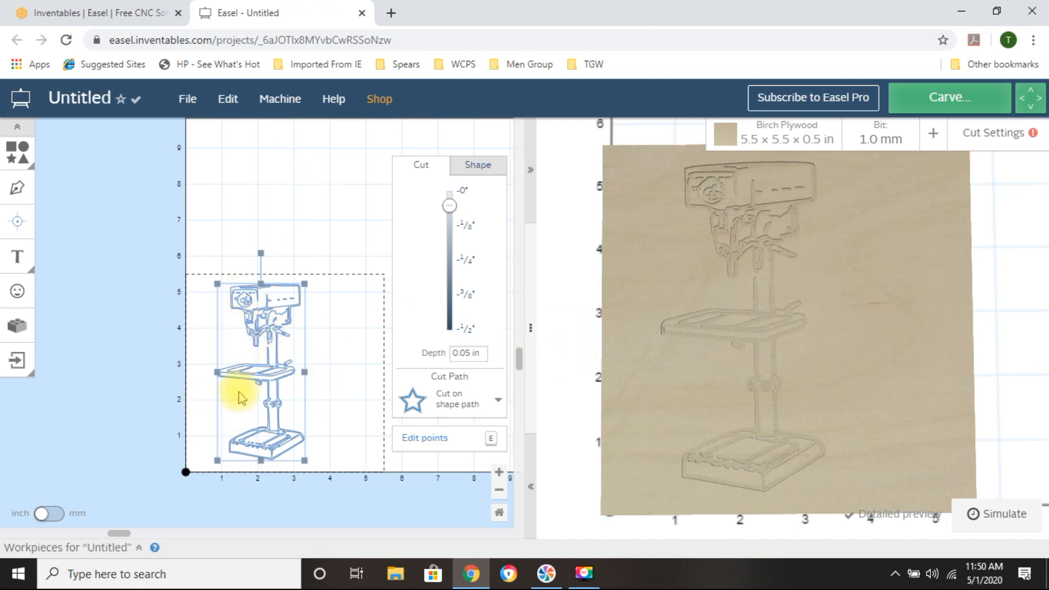
{"action": "scroll", "coordinate": [237, 393], "scroll_direction": "up", "scroll_amount": 4}
{"action": "scroll", "coordinate": [236, 394], "scroll_direction": "down", "scroll_amount": 4}
{"action": "left_click", "coordinate": [499, 472]}
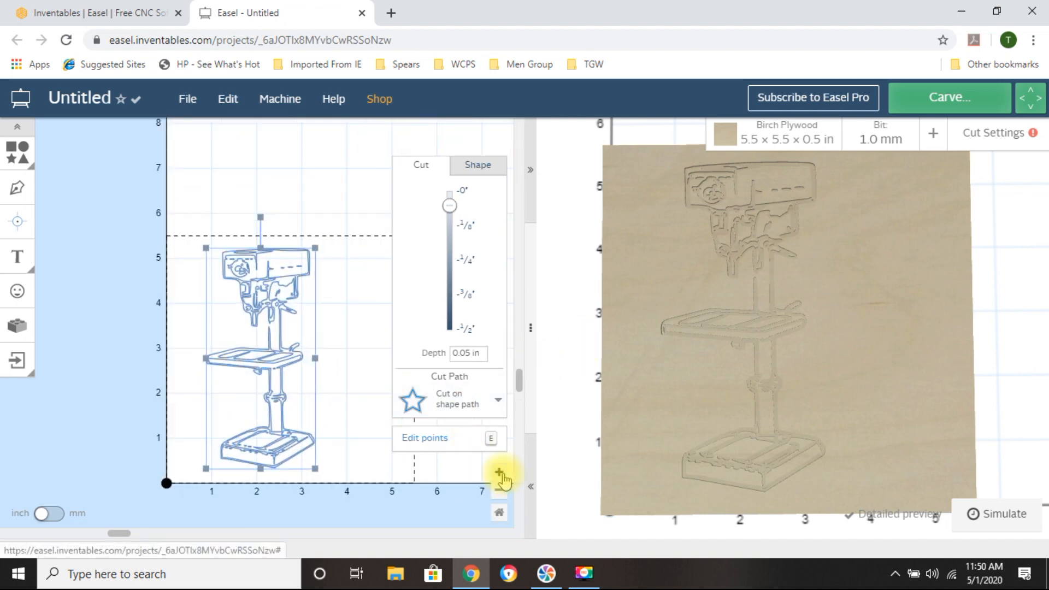
{"action": "left_click", "coordinate": [499, 472]}
{"action": "left_click", "coordinate": [499, 472]}
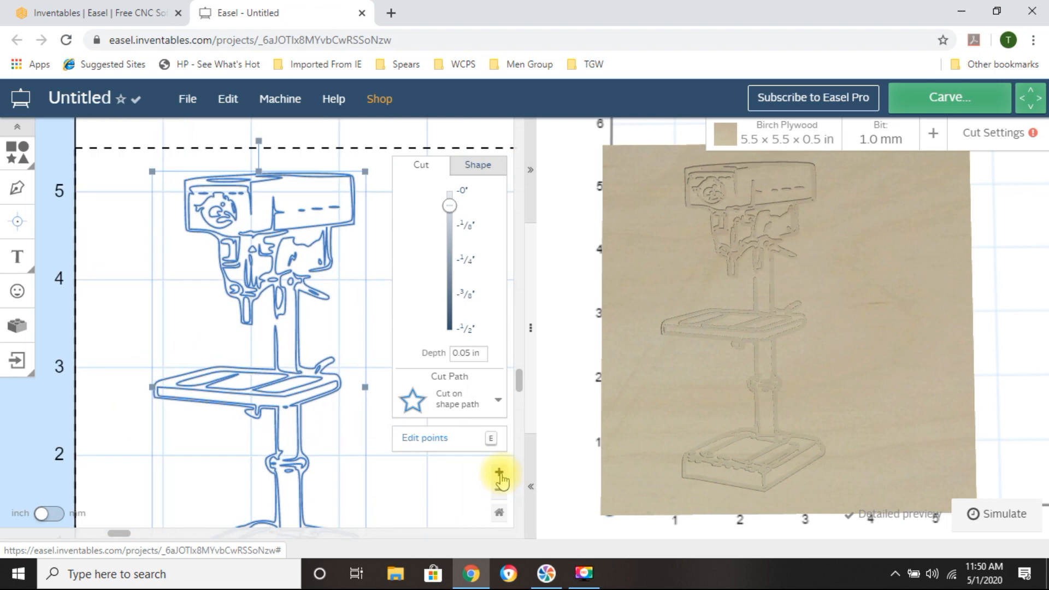
{"action": "left_click", "coordinate": [476, 402]}
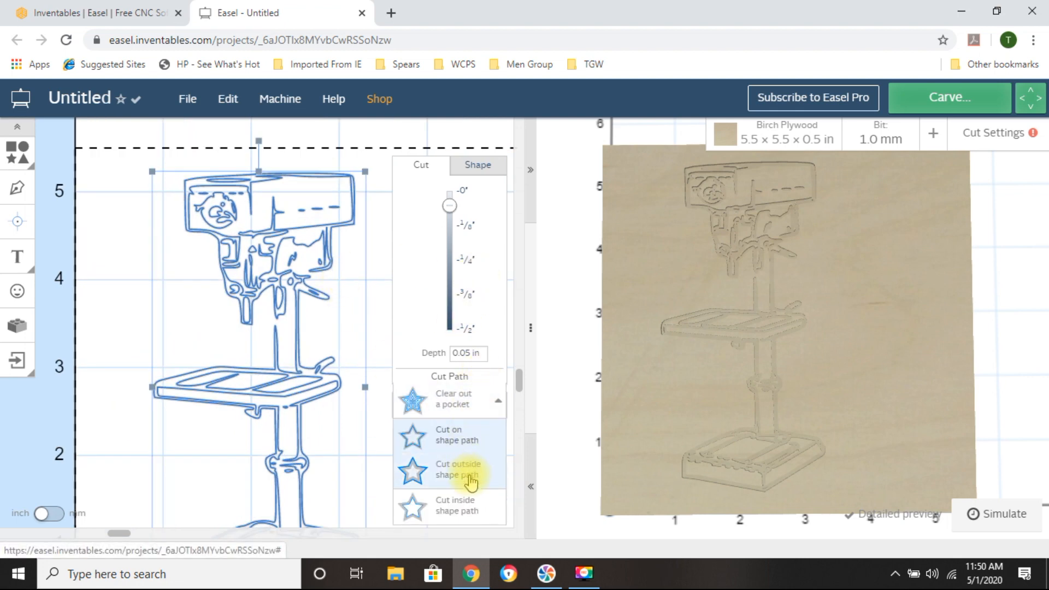
{"action": "left_click", "coordinate": [449, 474]}
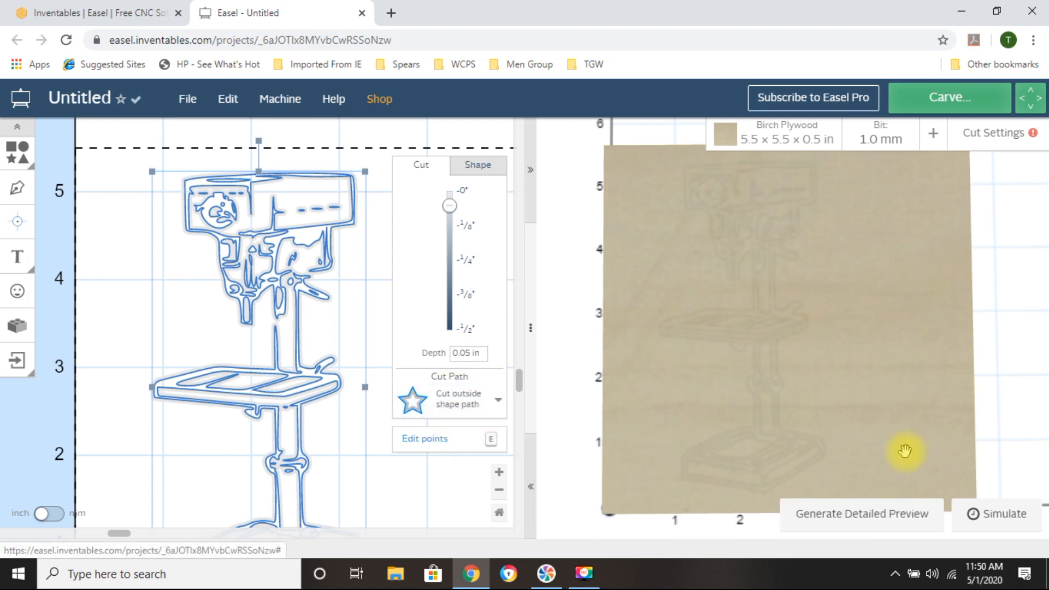
{"action": "left_click", "coordinate": [835, 518]}
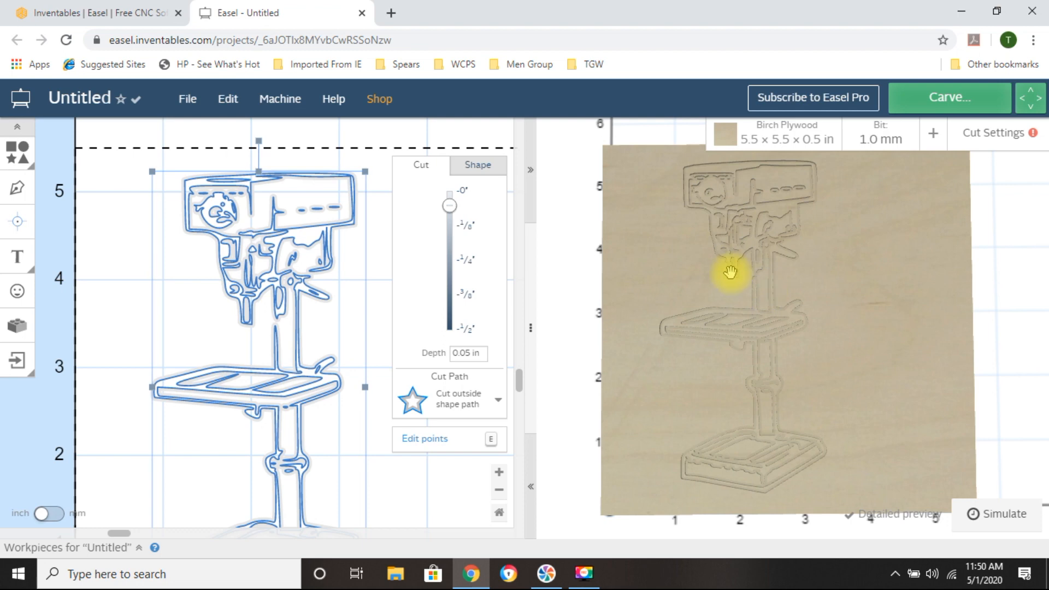
Try the Cut inside shape path option on the drill press
{"action": "scroll", "coordinate": [273, 338], "scroll_direction": "down", "scroll_amount": 2}
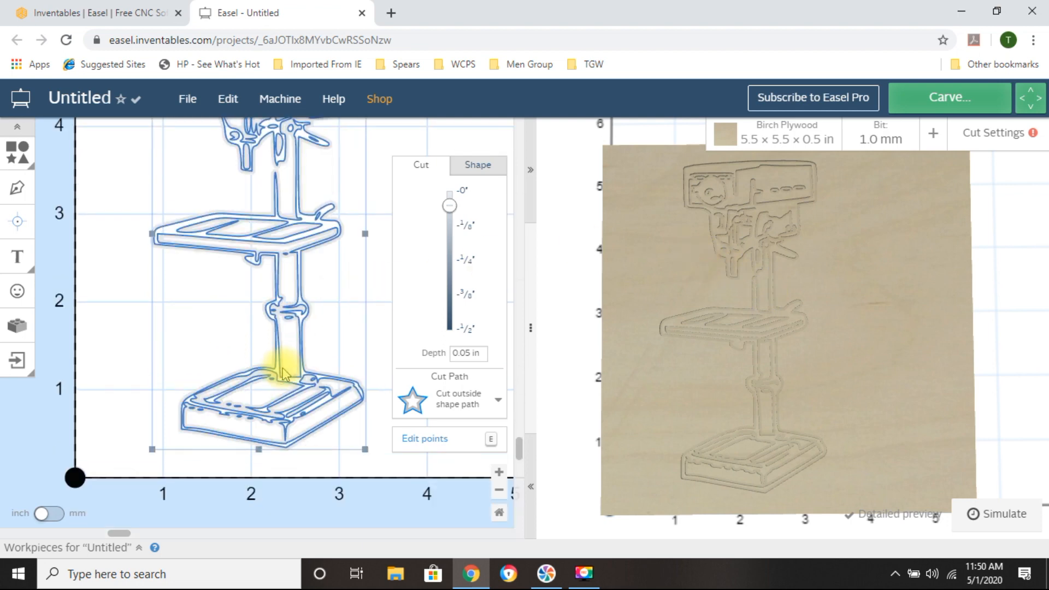
{"action": "left_click", "coordinate": [498, 491]}
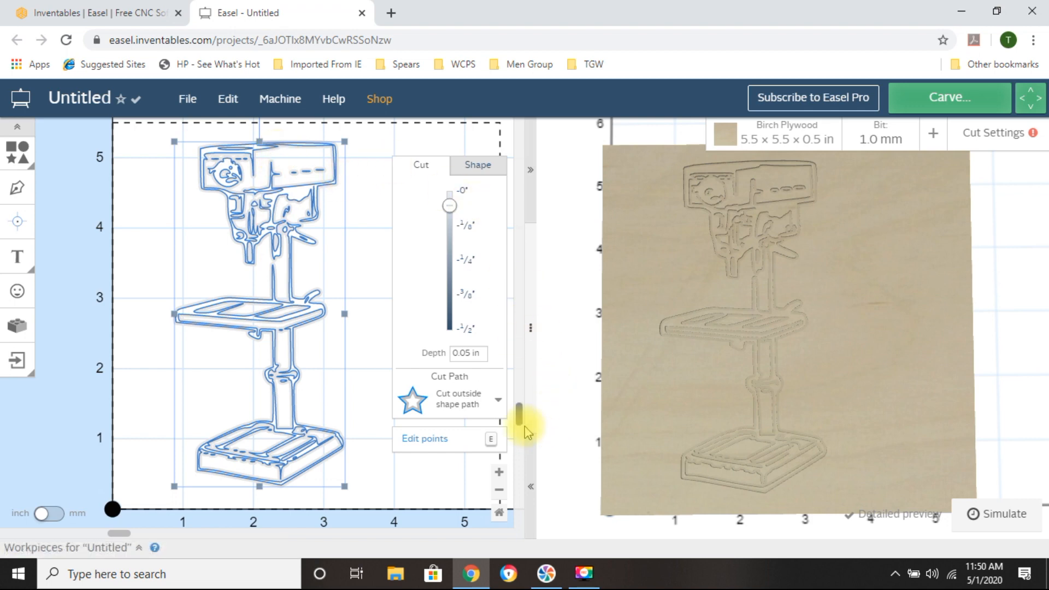
{"action": "left_click", "coordinate": [475, 404]}
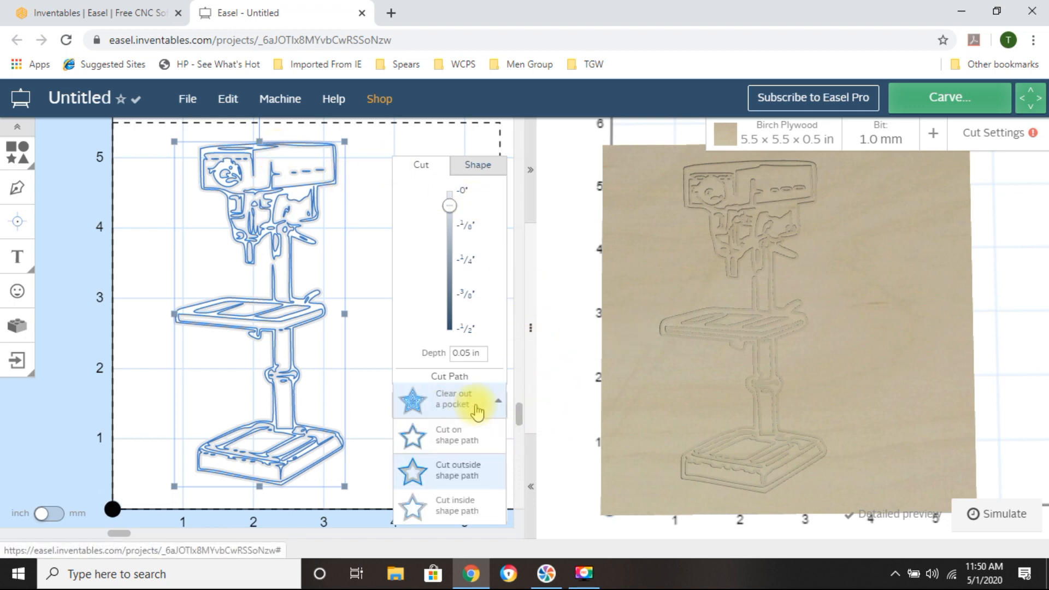
{"action": "left_click", "coordinate": [457, 513]}
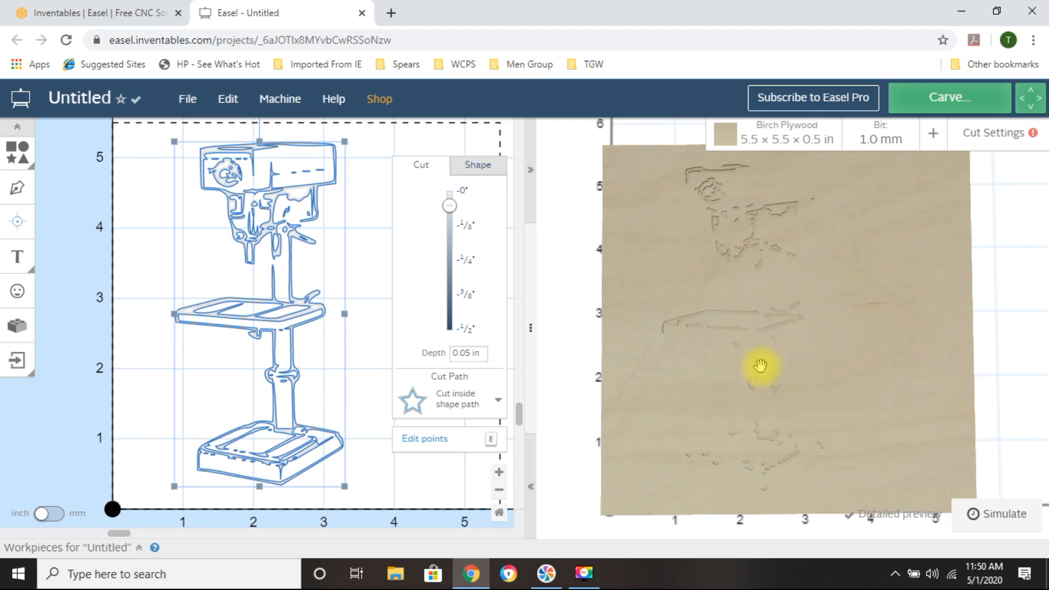
Switch the drill press's cut path back to Cut outside shape path and deselect the drawing
{"action": "left_click", "coordinate": [468, 407]}
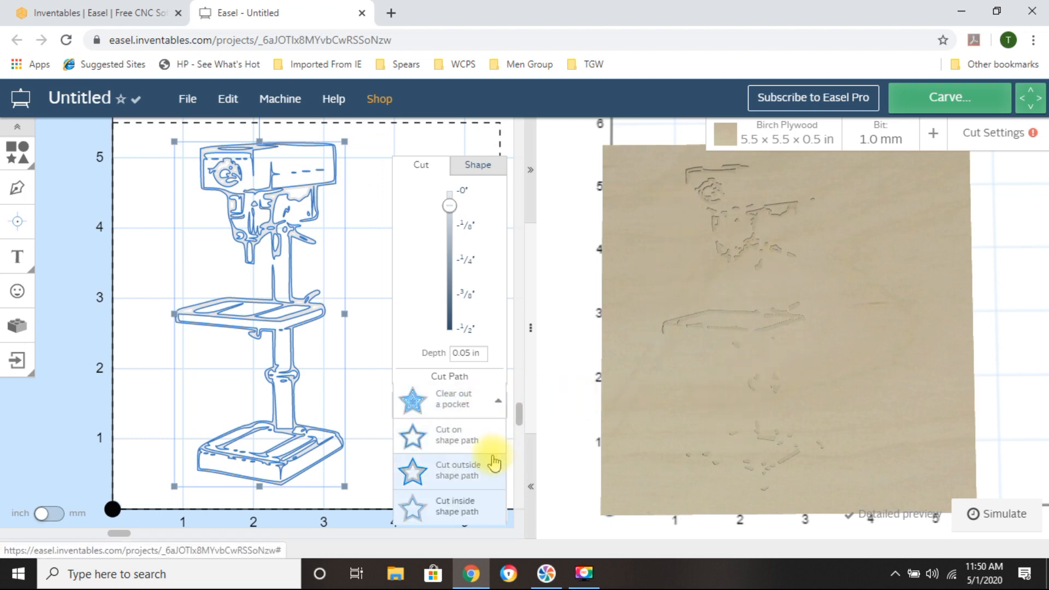
{"action": "left_click", "coordinate": [458, 471]}
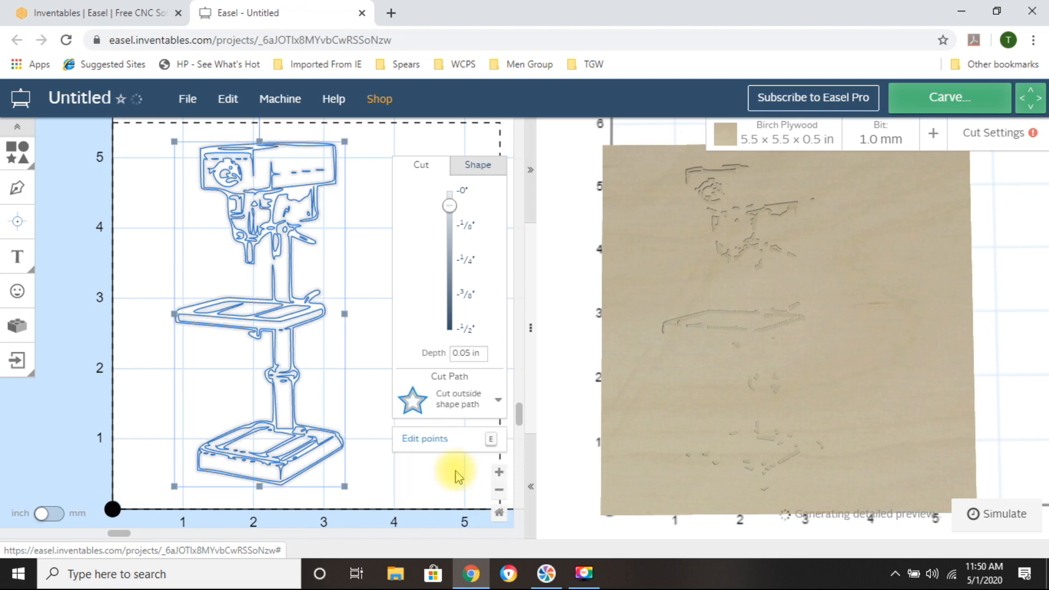
{"action": "left_click", "coordinate": [382, 157]}
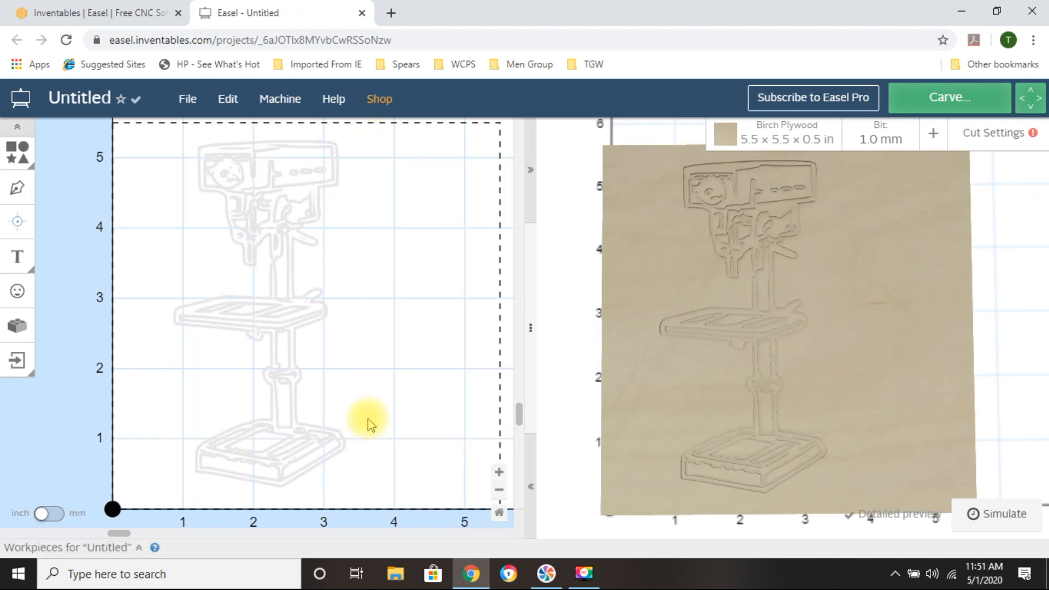
Move the drill press off the board into the empty area beyond the board's left edge and deselect it
{"action": "left_click_drag", "start_coordinate": [120, 531], "coordinate": [127, 532]}
{"action": "scroll", "coordinate": [260, 391], "scroll_direction": "down", "scroll_amount": 2}
{"action": "scroll", "coordinate": [338, 420], "scroll_direction": "up", "scroll_amount": 2}
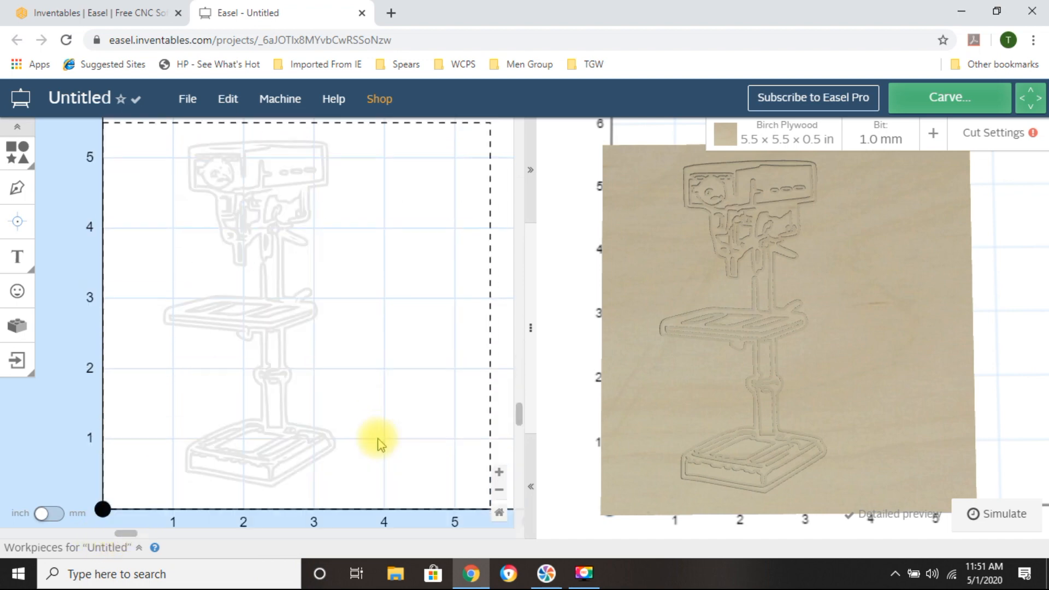
{"action": "left_click", "coordinate": [498, 490]}
{"action": "left_click", "coordinate": [499, 490]}
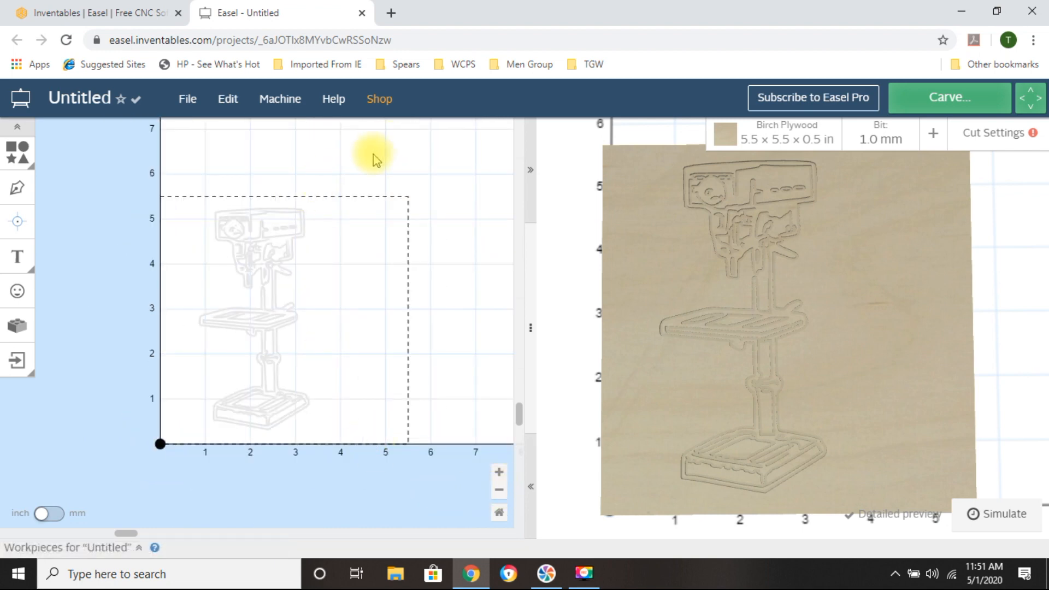
{"action": "mouse_move", "coordinate": [356, 164]}
{"action": "left_mouse_down"}
{"action": "mouse_move", "coordinate": [224, 453]}
{"action": "mouse_move", "coordinate": [199, 414]}
{"action": "left_mouse_up"}
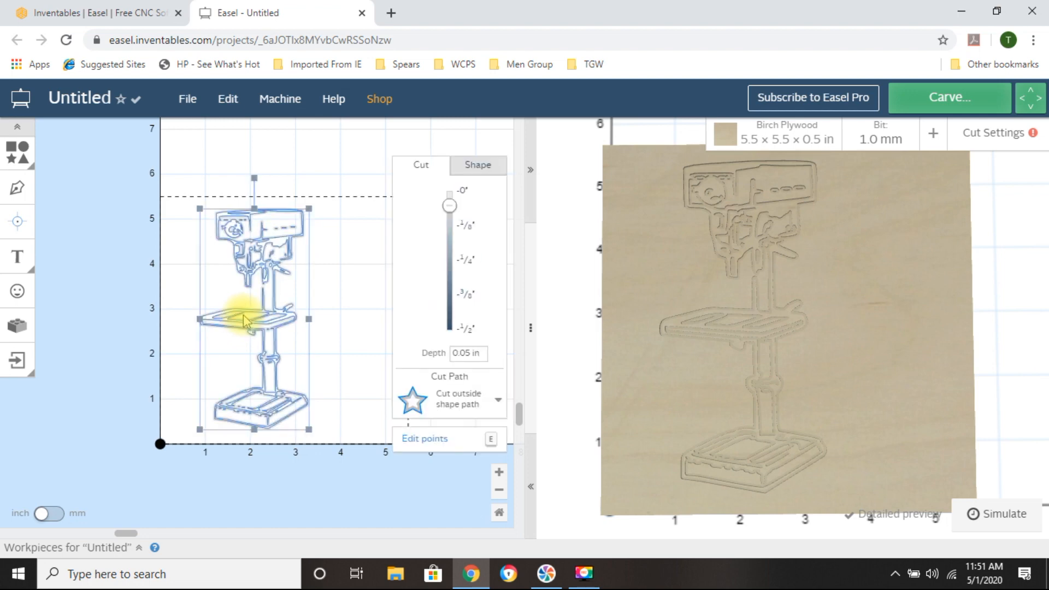
{"action": "left_click_drag", "start_coordinate": [244, 320], "coordinate": [98, 316]}
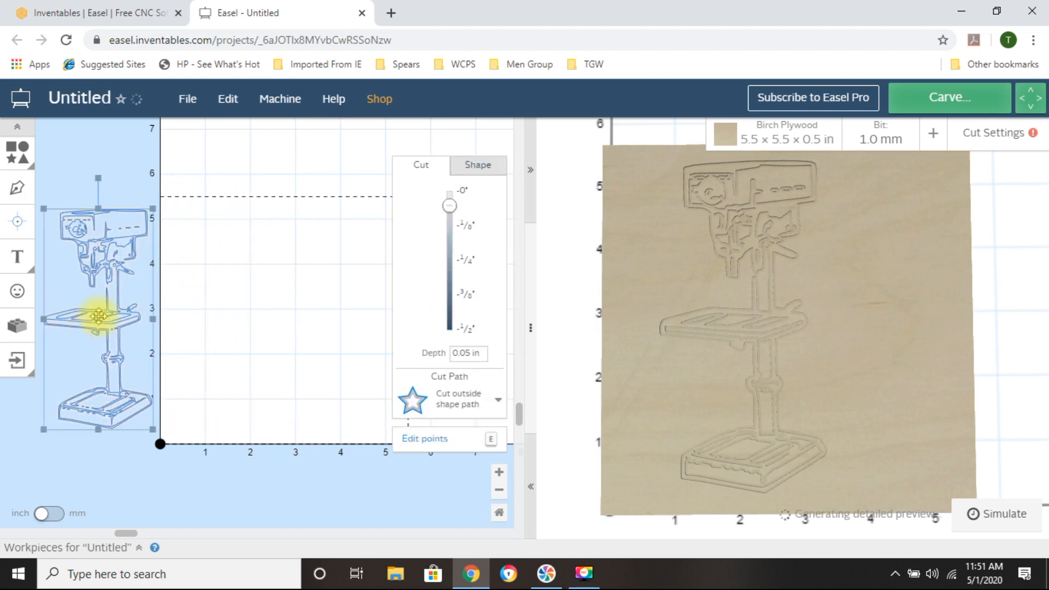
{"action": "left_click", "coordinate": [215, 316]}
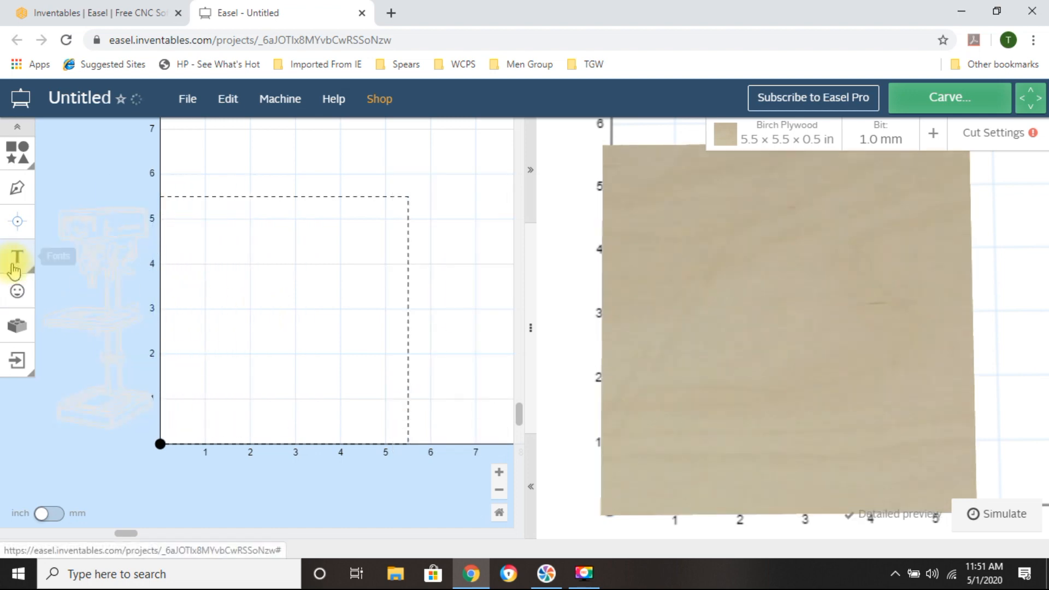
Look through the fonts offered for adding text
{"action": "left_click", "coordinate": [15, 267]}
{"action": "left_click", "coordinate": [15, 268]}
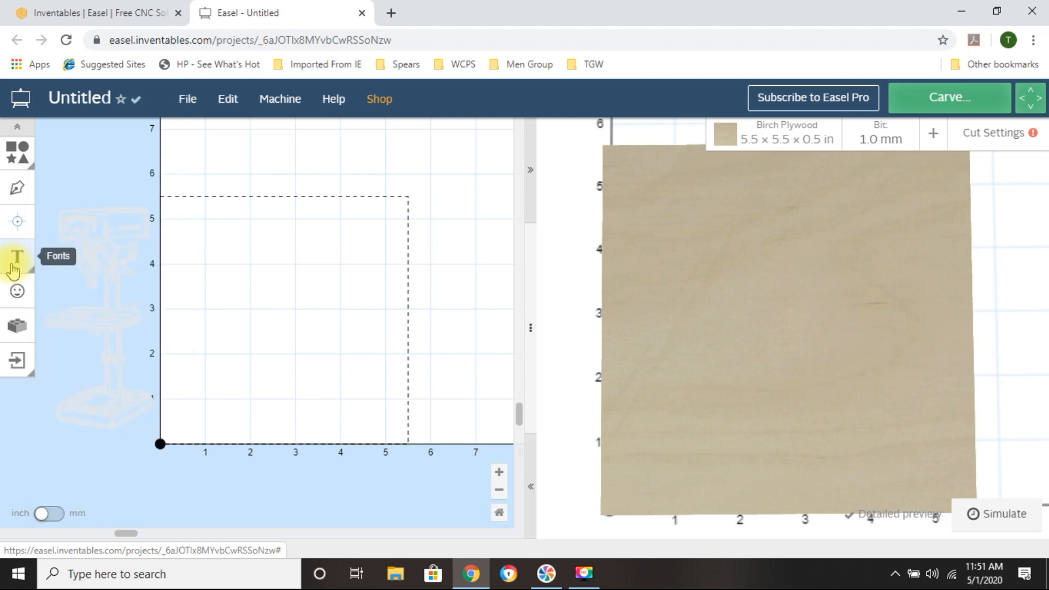
{"action": "left_click", "coordinate": [15, 267]}
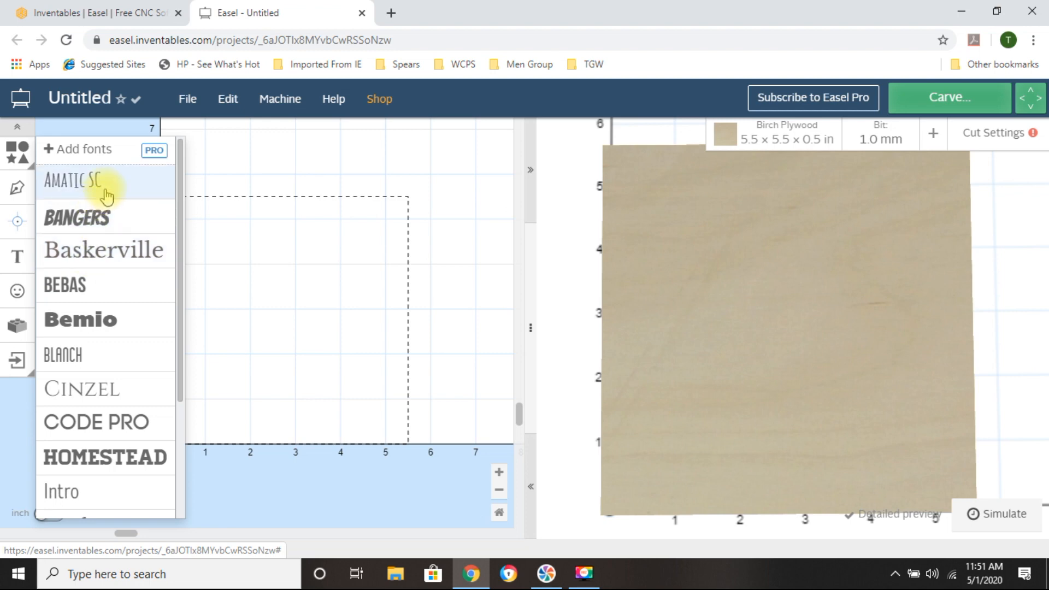
{"action": "scroll", "coordinate": [106, 249], "scroll_direction": "down", "scroll_amount": 3}
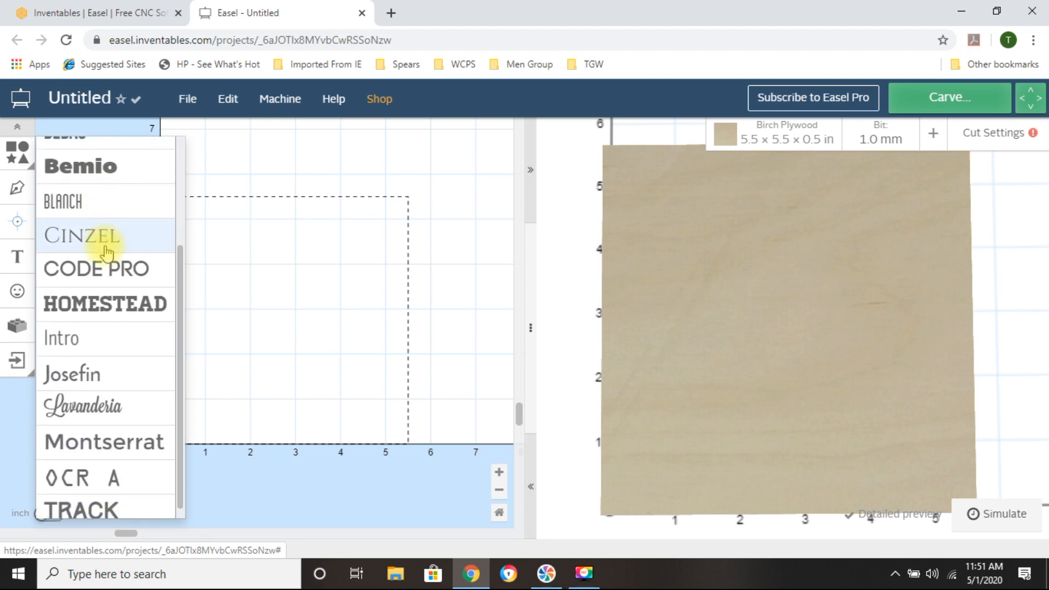
{"action": "scroll", "coordinate": [105, 262], "scroll_direction": "down", "scroll_amount": 1}
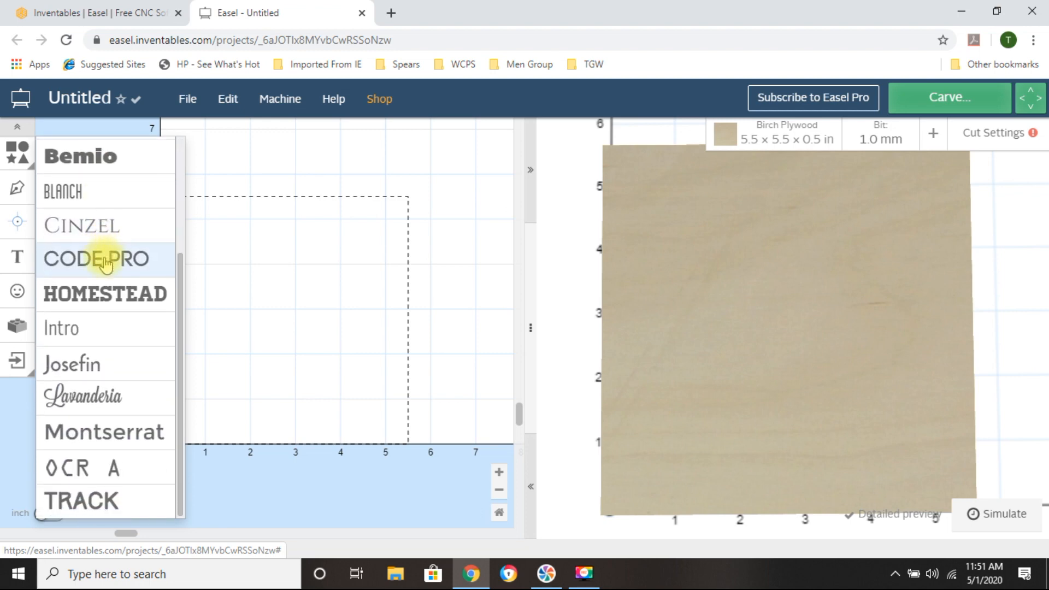
{"action": "scroll", "coordinate": [105, 264], "scroll_direction": "up", "scroll_amount": 3}
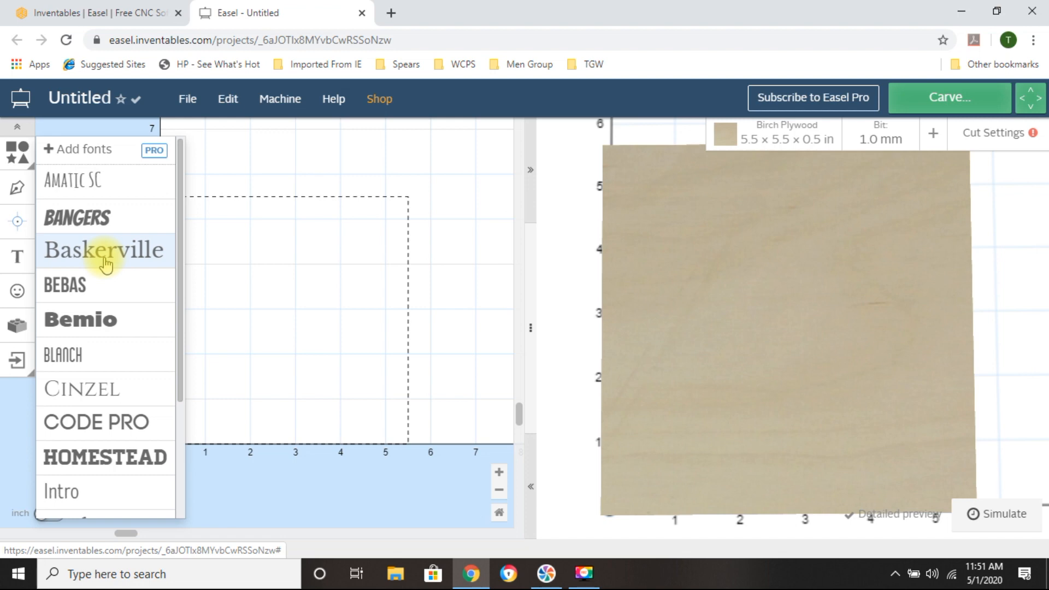
Browse the fonts in the Pro font library and view the Easel Pro subscription options, closing both without installing or subscribing
{"action": "mouse_move", "coordinate": [150, 154]}
{"action": "left_click", "coordinate": [156, 154]}
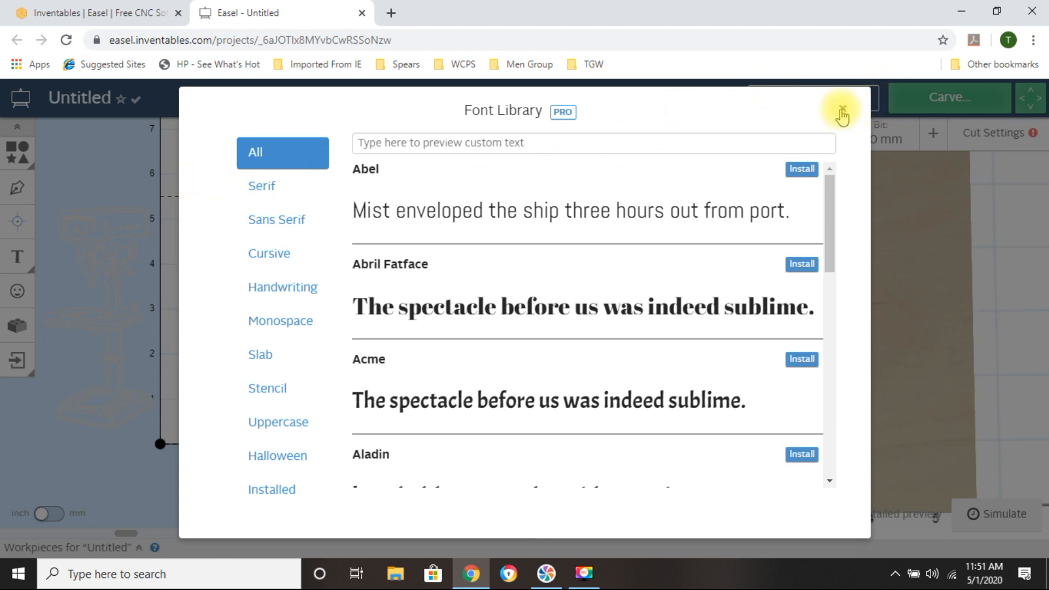
{"action": "scroll", "coordinate": [328, 215], "scroll_direction": "down", "scroll_amount": 2}
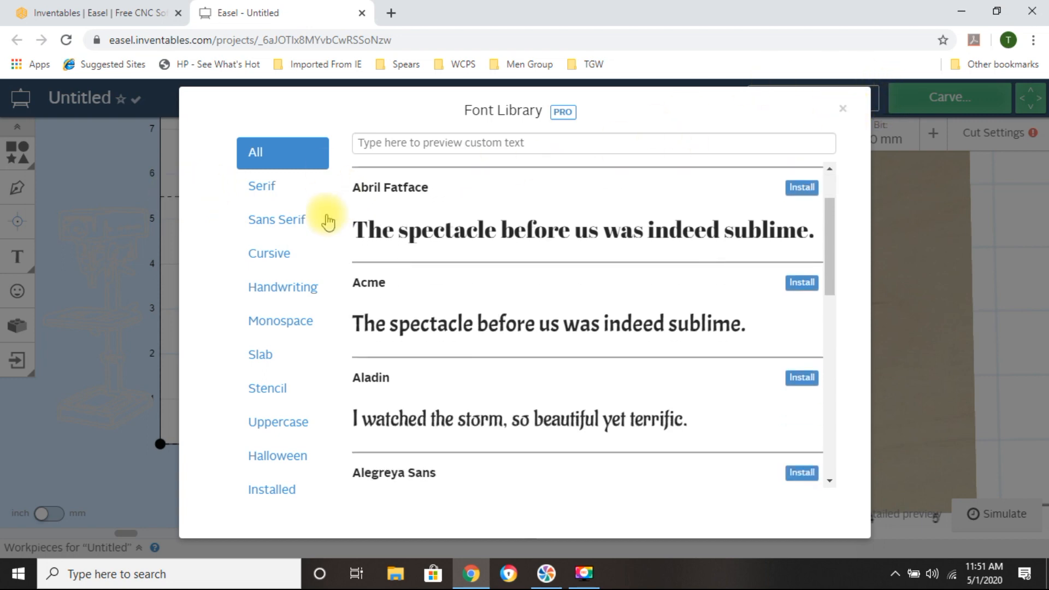
{"action": "scroll", "coordinate": [459, 228], "scroll_direction": "down", "scroll_amount": 8}
{"action": "scroll", "coordinate": [458, 229], "scroll_direction": "down", "scroll_amount": 8}
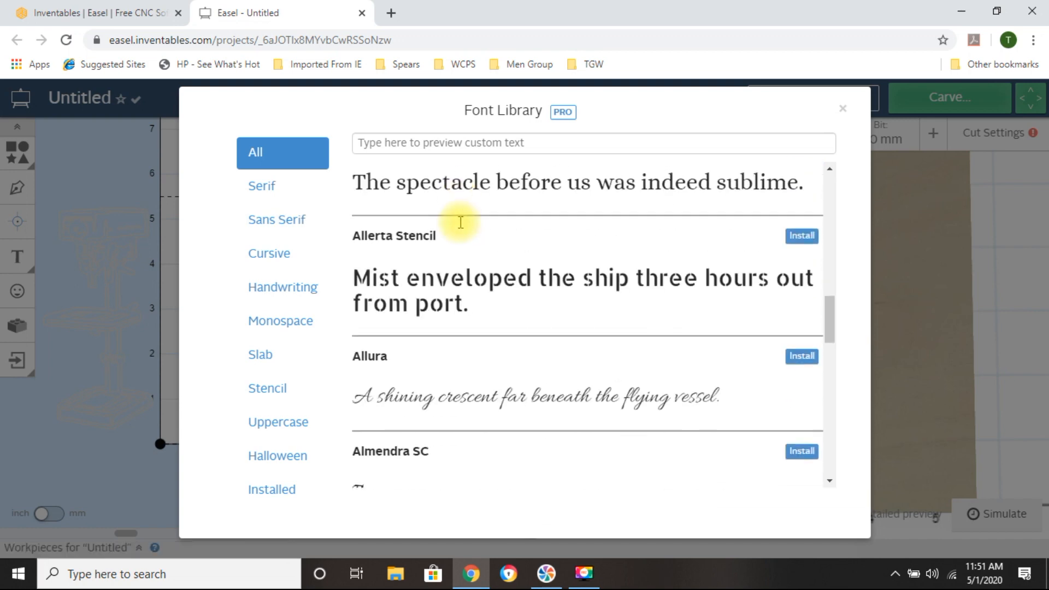
{"action": "scroll", "coordinate": [455, 232], "scroll_direction": "down", "scroll_amount": 8}
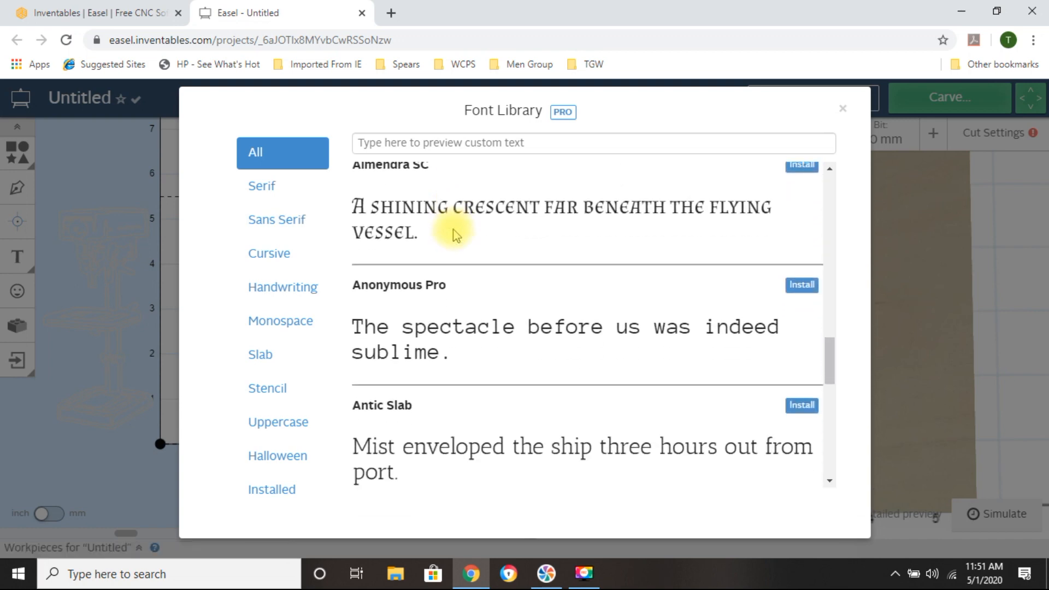
{"action": "scroll", "coordinate": [455, 232], "scroll_direction": "down", "scroll_amount": 8}
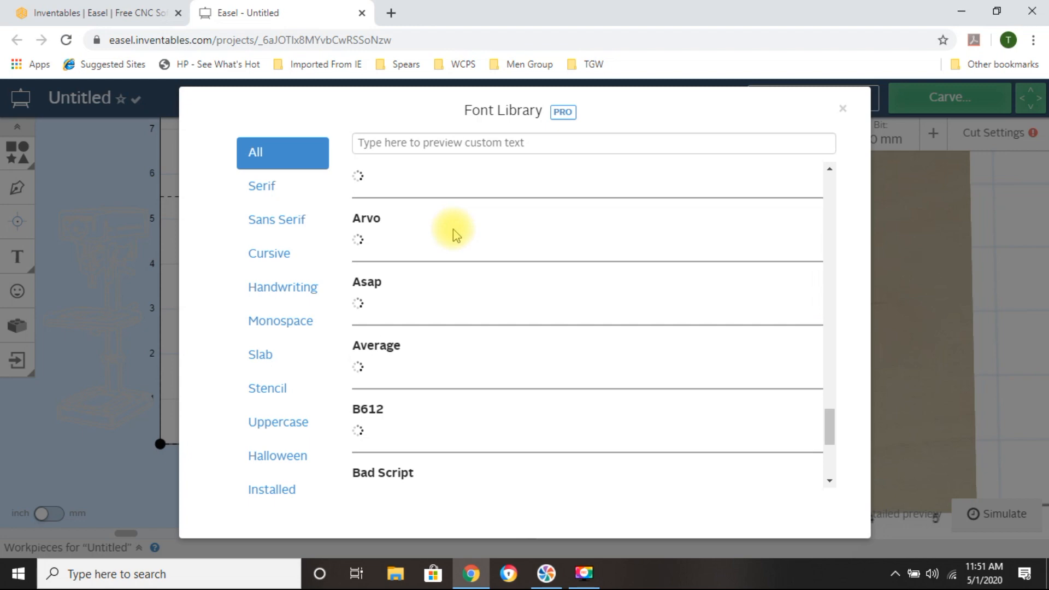
{"action": "scroll", "coordinate": [454, 230], "scroll_direction": "down", "scroll_amount": 8}
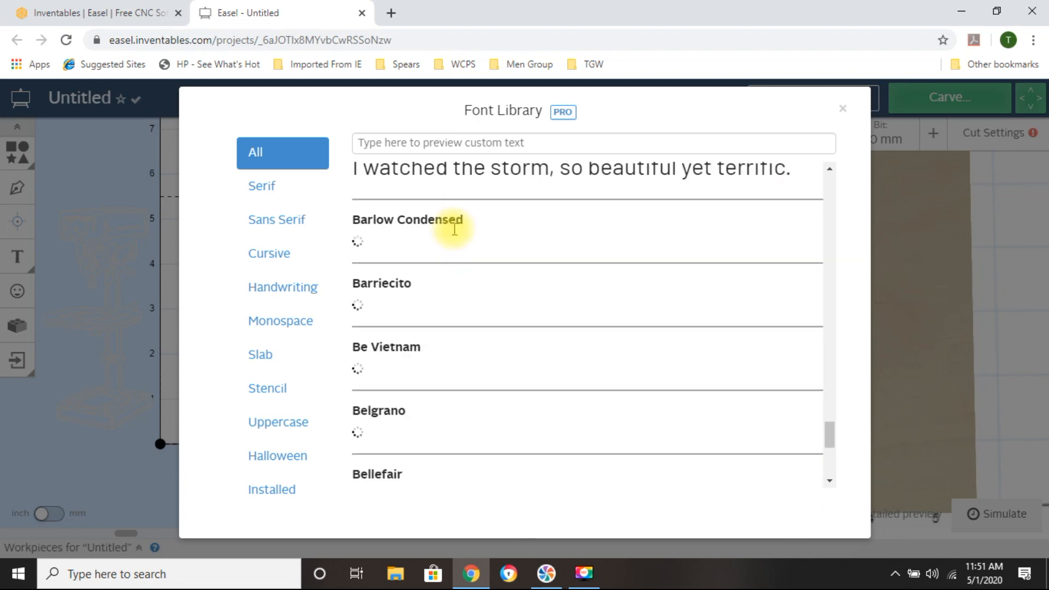
{"action": "scroll", "coordinate": [454, 230], "scroll_direction": "down", "scroll_amount": 8}
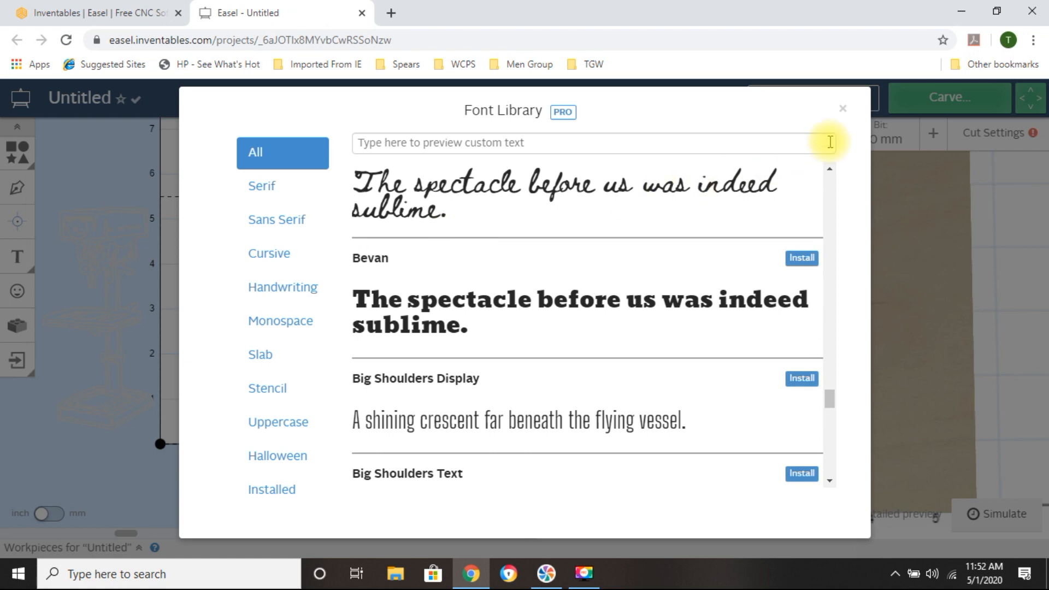
{"action": "left_click", "coordinate": [842, 109]}
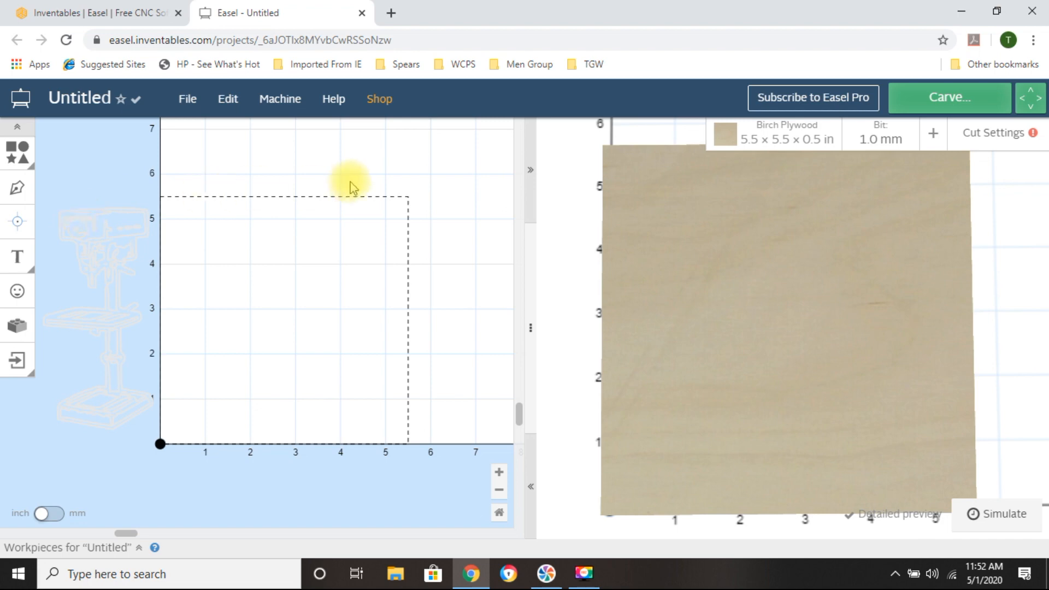
{"action": "left_click", "coordinate": [817, 103]}
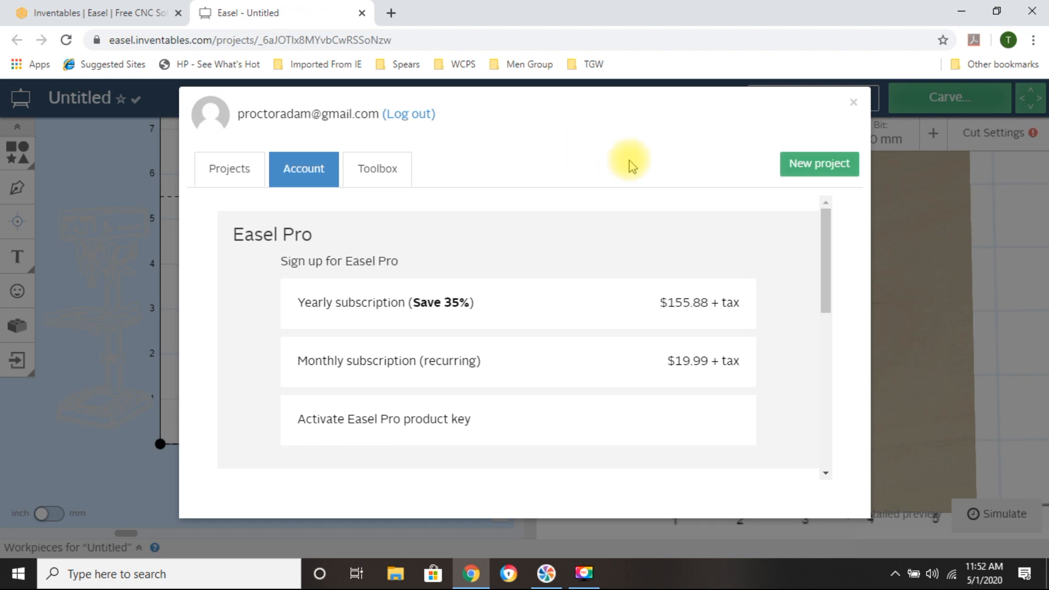
{"action": "left_click", "coordinate": [854, 104]}
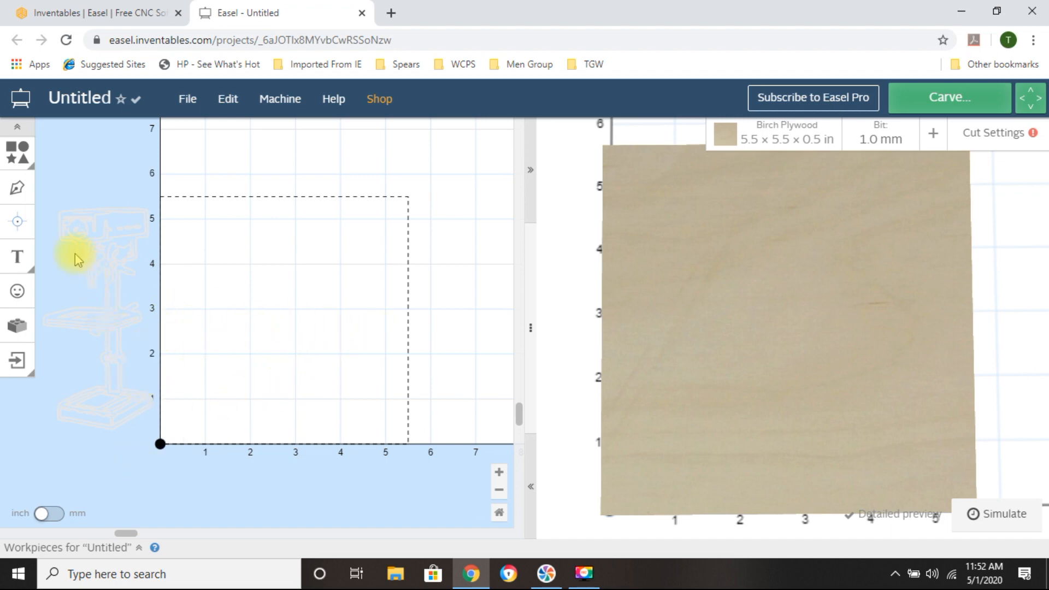
Add a text object in the Bangers font to the board
{"action": "left_click", "coordinate": [18, 264]}
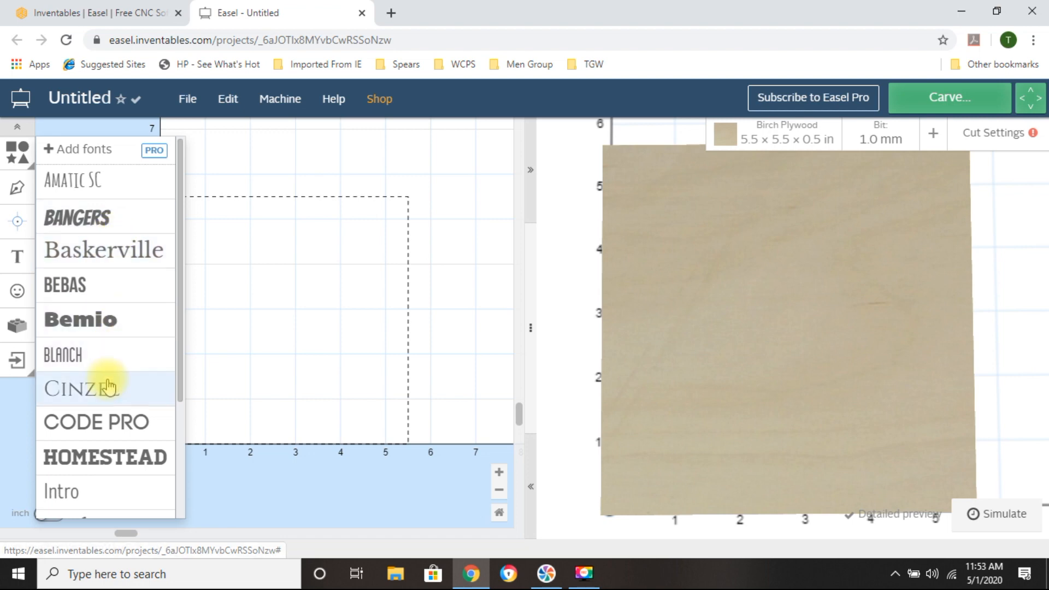
{"action": "scroll", "coordinate": [106, 385], "scroll_direction": "down", "scroll_amount": 3}
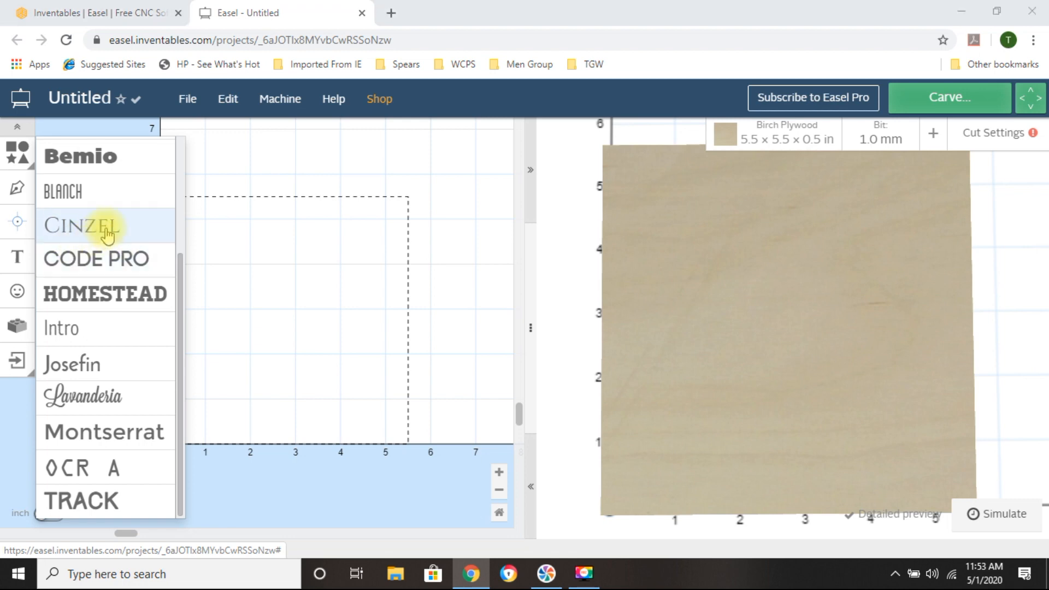
{"action": "scroll", "coordinate": [107, 232], "scroll_direction": "up", "scroll_amount": 1}
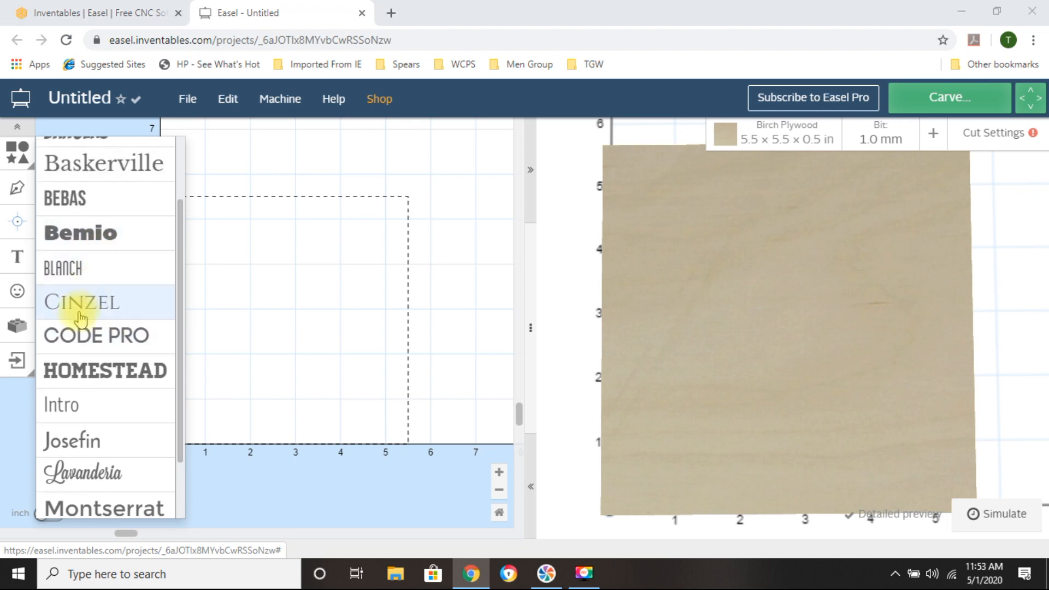
{"action": "scroll", "coordinate": [81, 318], "scroll_direction": "up", "scroll_amount": 2}
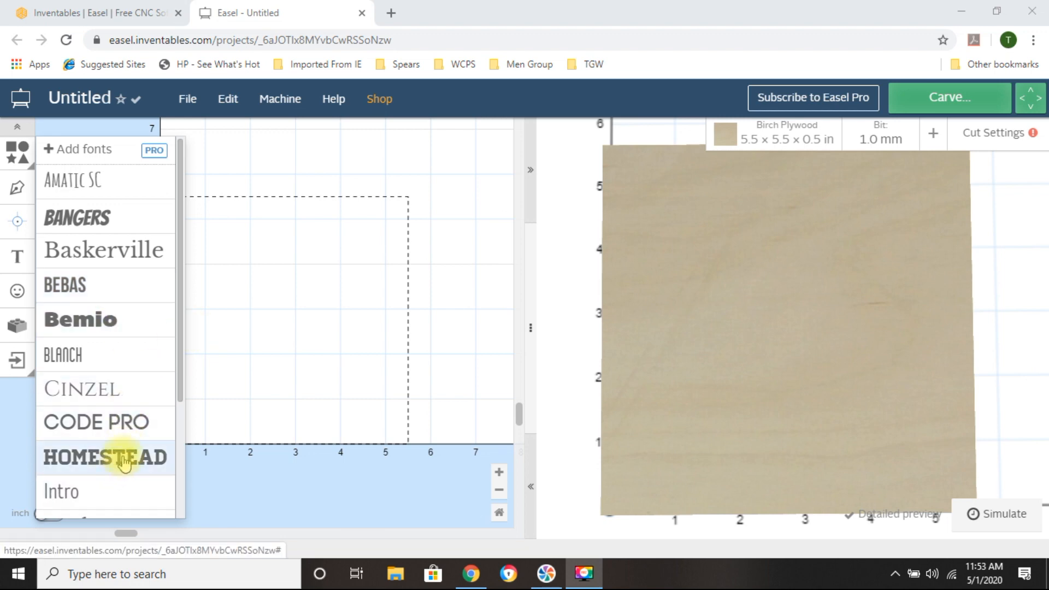
{"action": "left_click_drag", "start_coordinate": [183, 354], "coordinate": [176, 312]}
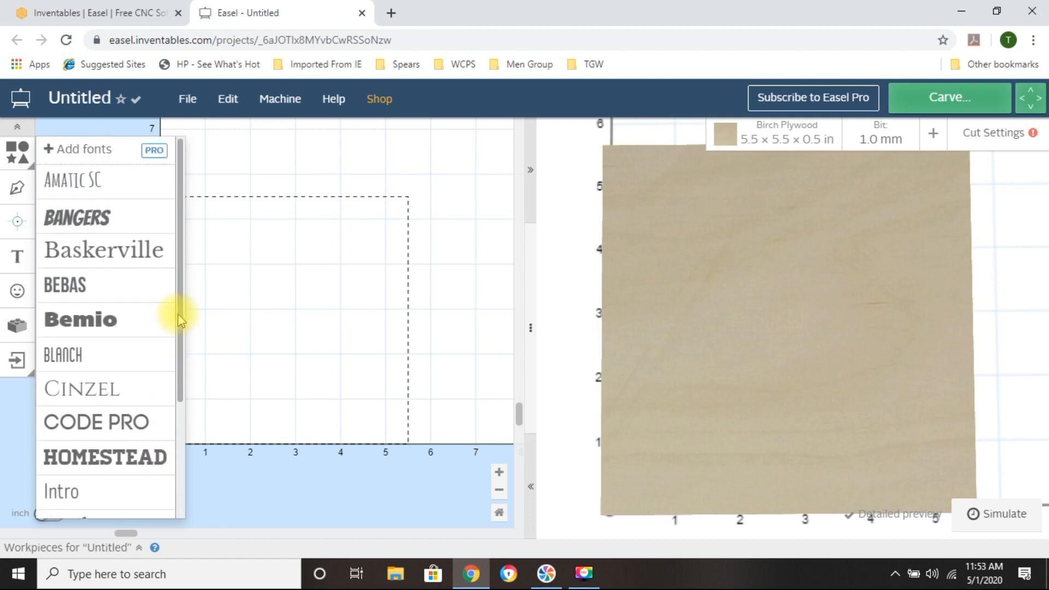
{"action": "left_click", "coordinate": [94, 218]}
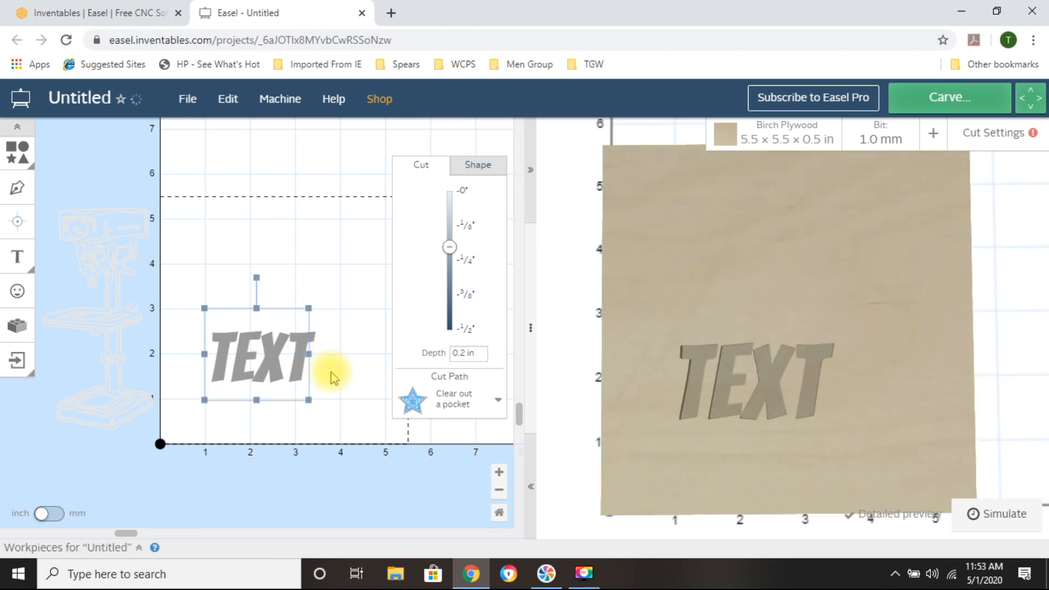
Replace the placeholder text with KEEP, CALM, (with a trailing comma), PRESS and ON, each on its own line
{"action": "type", "text": "K"}
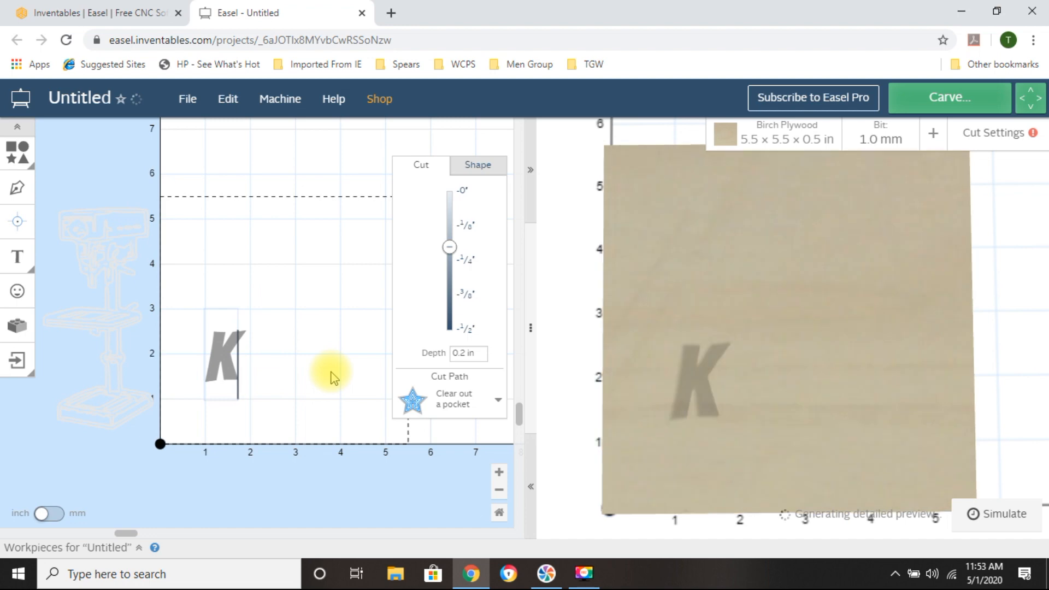
{"action": "type", "text": "EEP"}
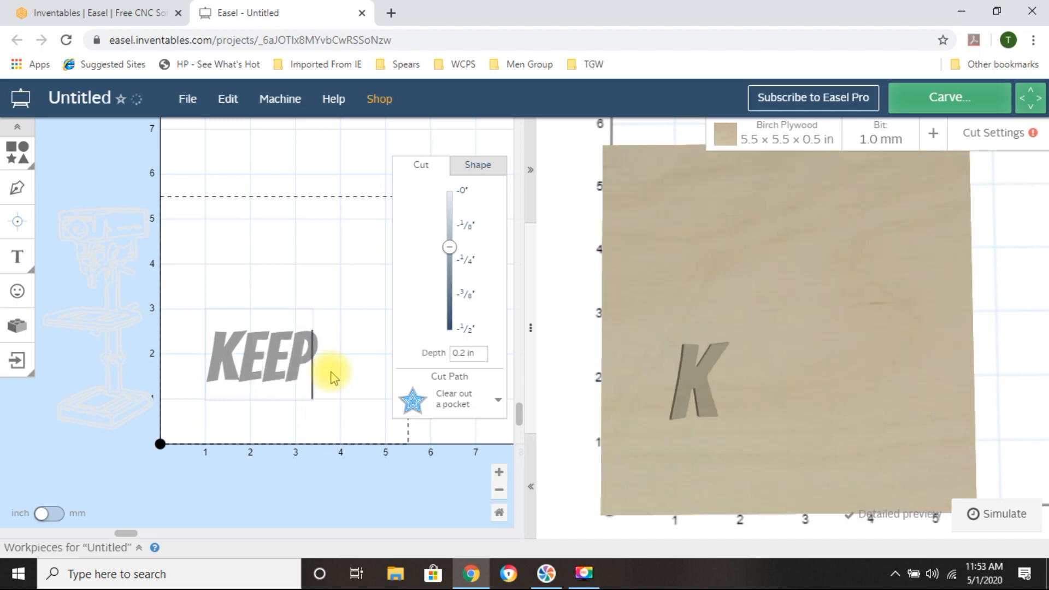
{"action": "key", "text": "Return"}
{"action": "type", "text": "C"}
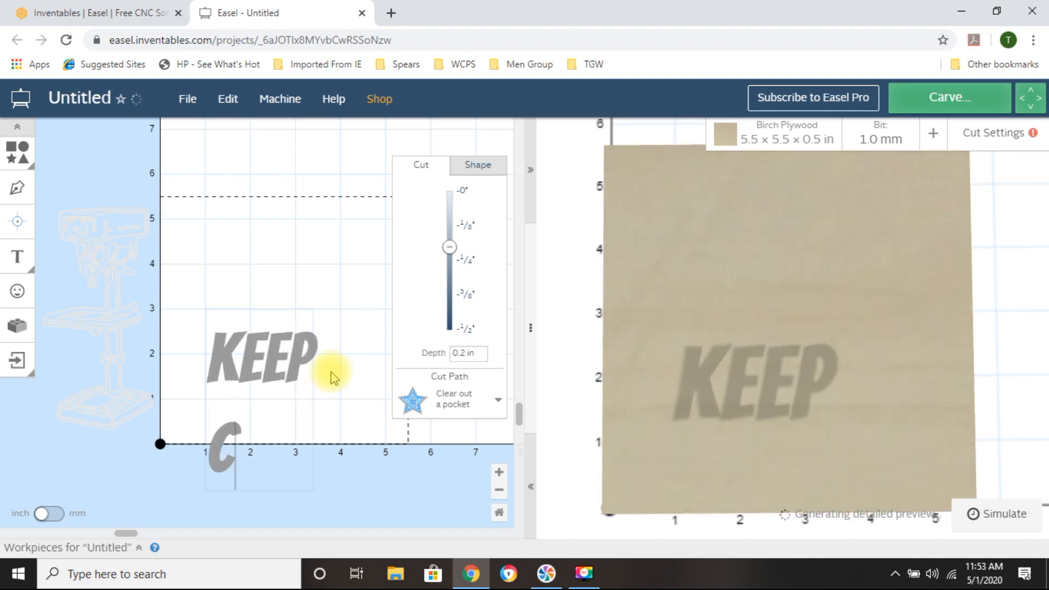
{"action": "type", "text": "ALM, "}
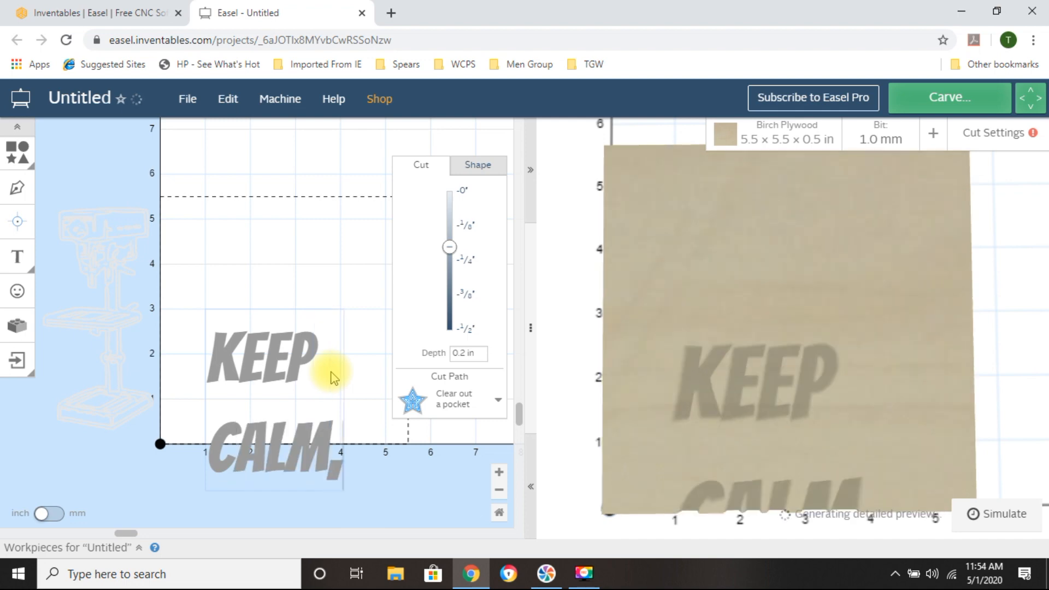
{"action": "type", "text": "D"}
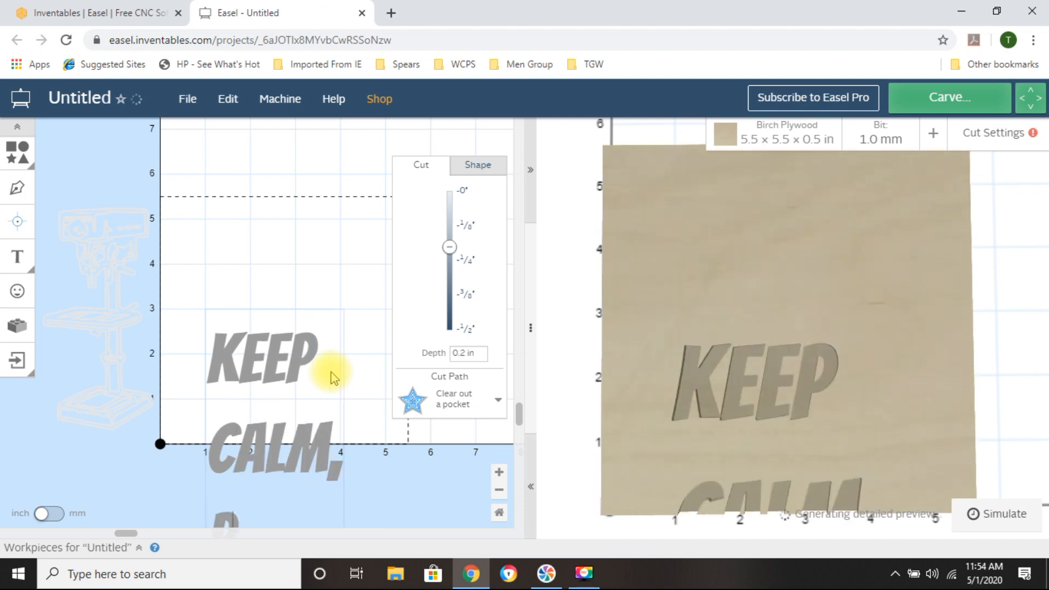
{"action": "type", "text": "RESS"}
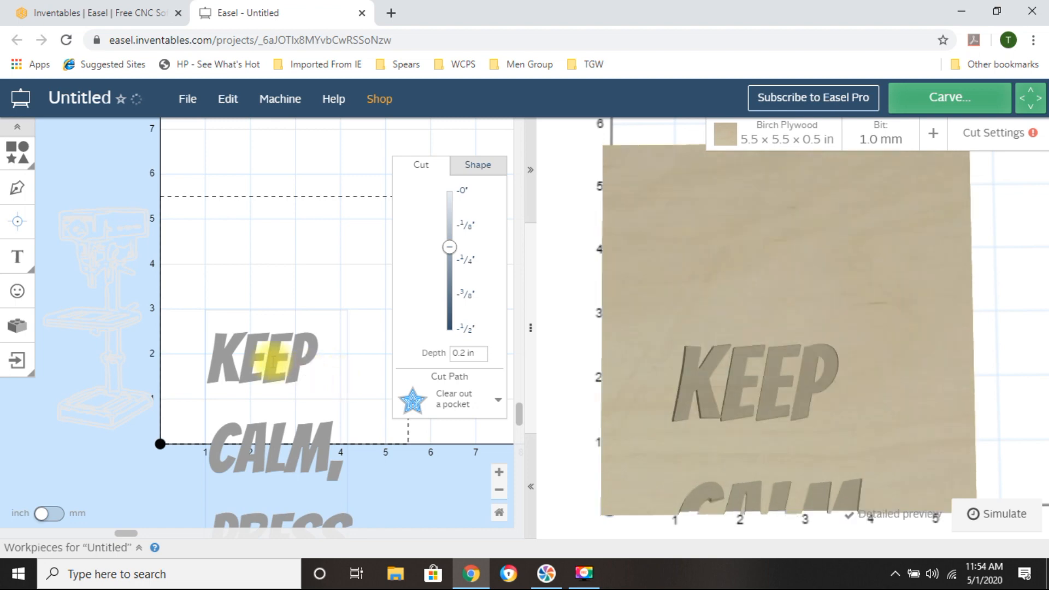
Move the KEEP CALM, PRESS ON text up onto the board and set its cut depth to 0.05 in
{"action": "left_click", "coordinate": [73, 277]}
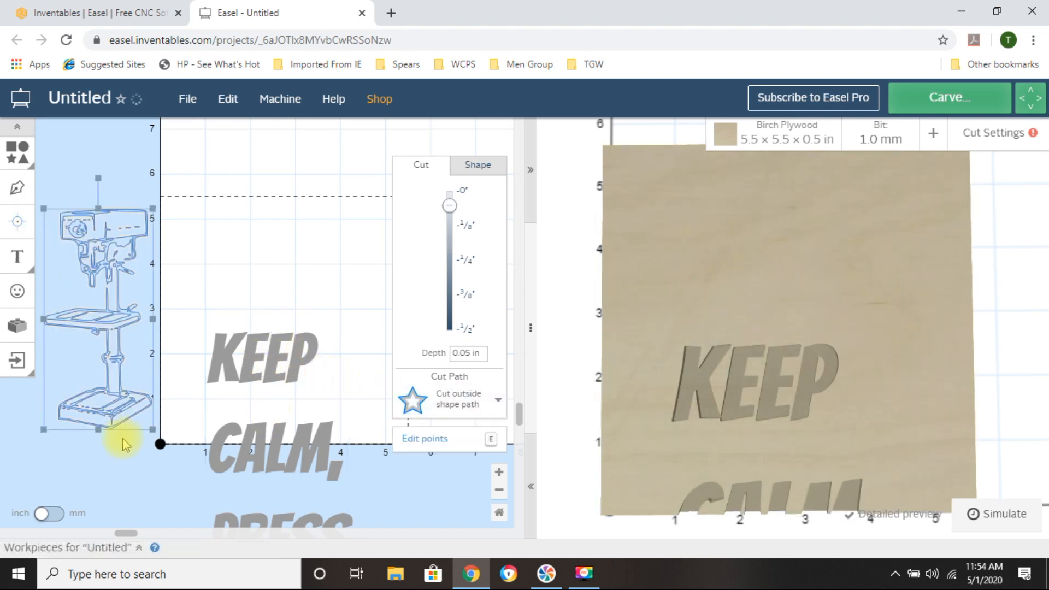
{"action": "left_click", "coordinate": [119, 467]}
{"action": "left_click_drag", "start_coordinate": [268, 369], "coordinate": [292, 201]}
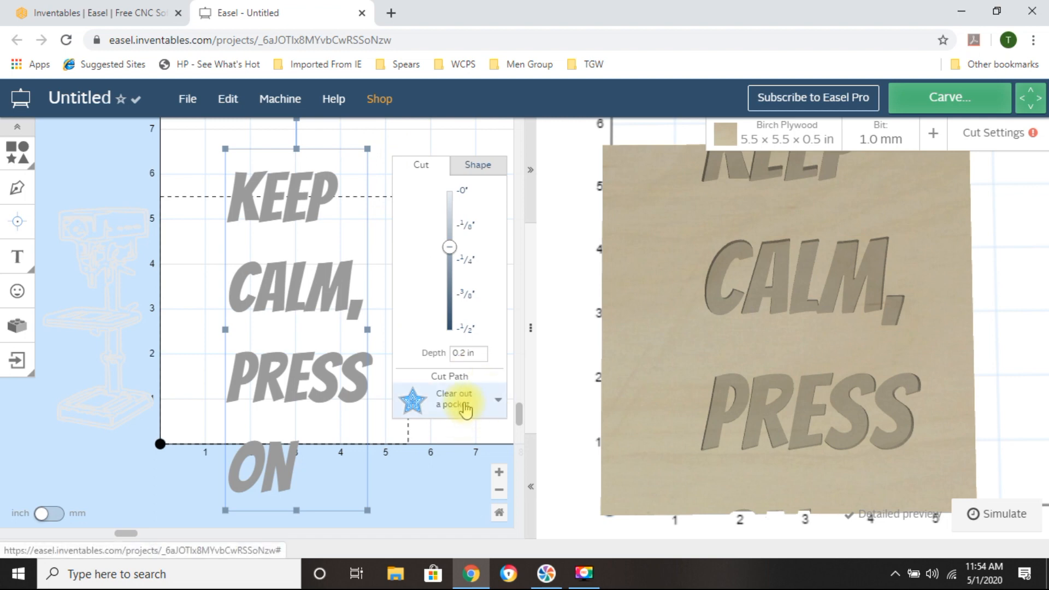
{"action": "left_click", "coordinate": [482, 354]}
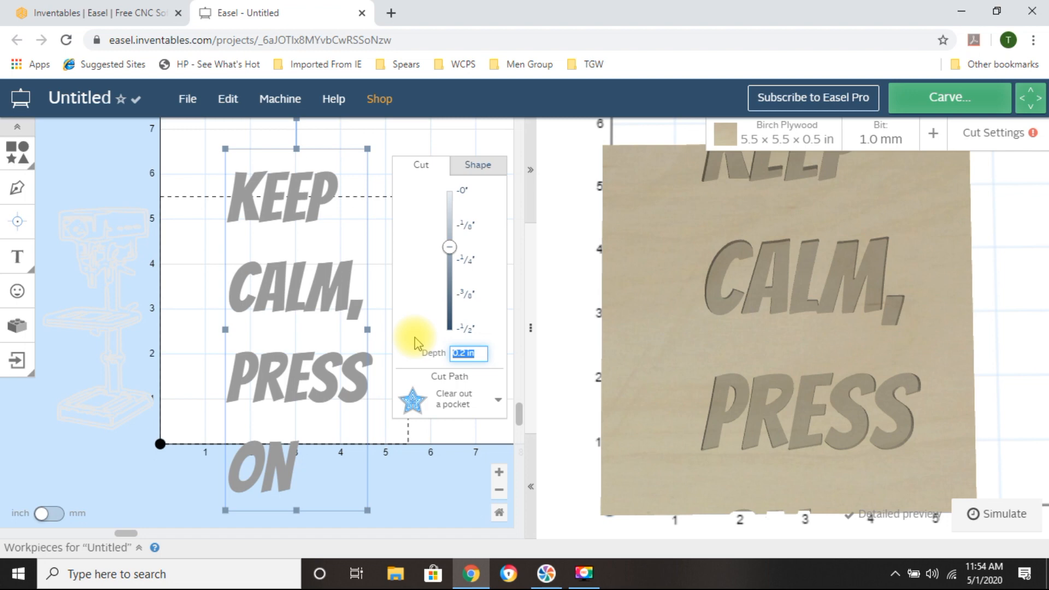
{"action": "key", "text": "BackSpace"}
{"action": "key", "text": "Return"}
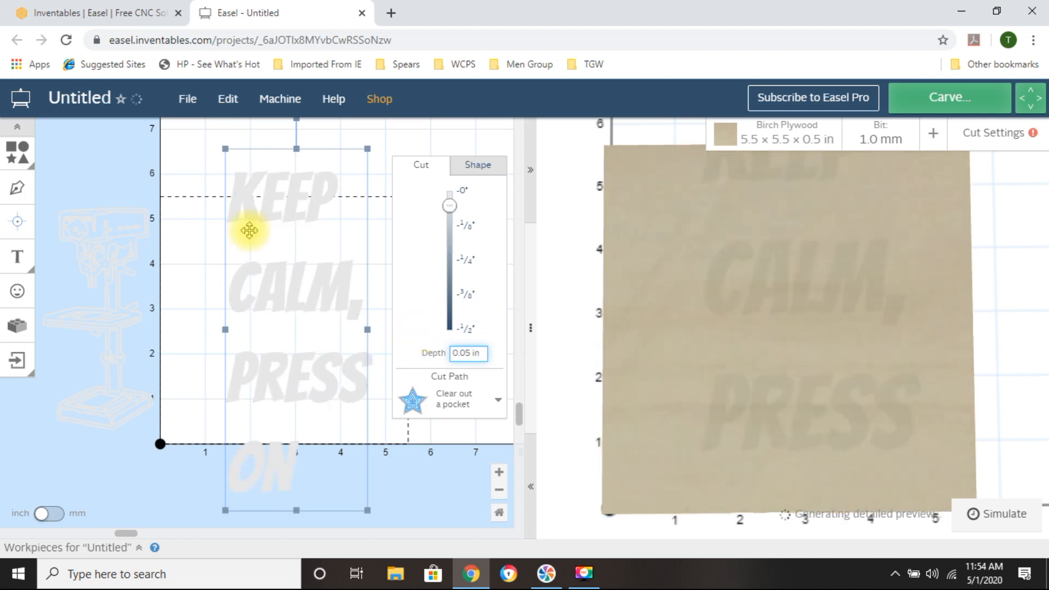
Shrink the text block to about 1.9 × 4.8 in and place it inside the right half of the board
{"action": "left_click", "coordinate": [93, 221]}
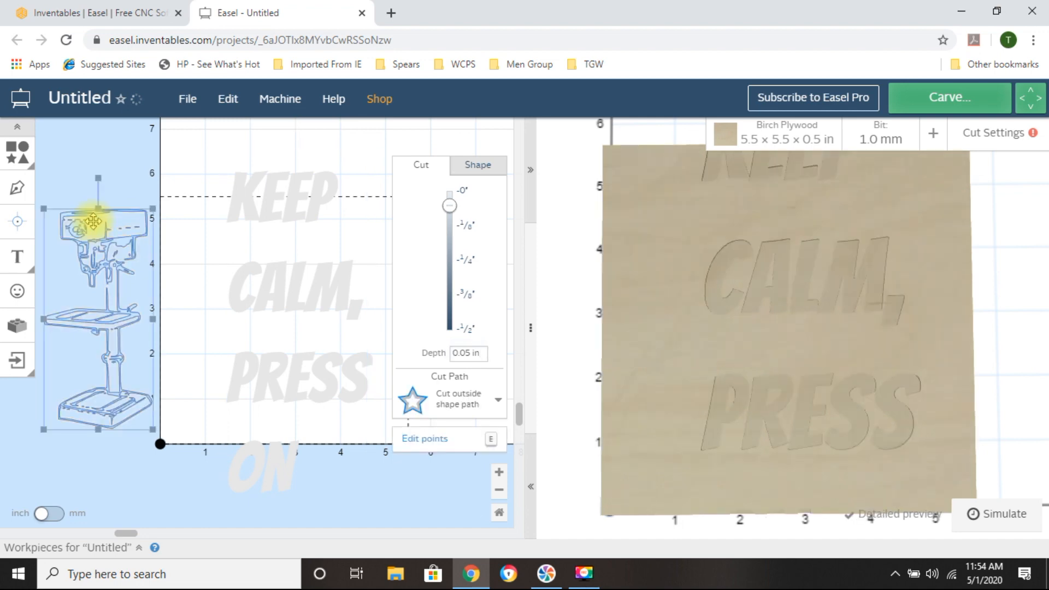
{"action": "left_click", "coordinate": [273, 205]}
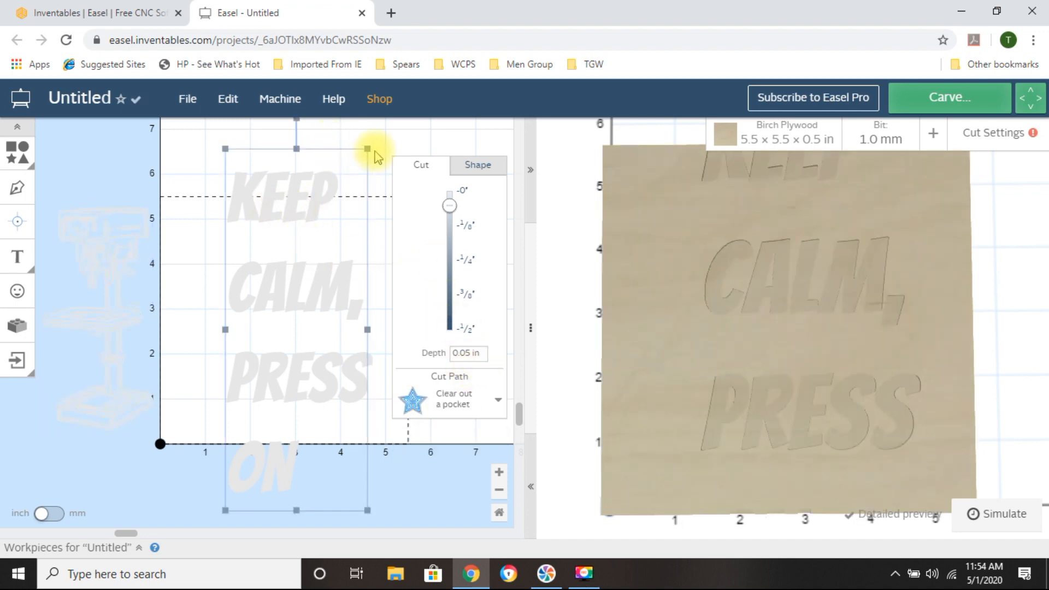
{"action": "left_click_drag", "start_coordinate": [365, 149], "coordinate": [322, 265]}
{"action": "left_click_drag", "start_coordinate": [266, 374], "coordinate": [297, 288]}
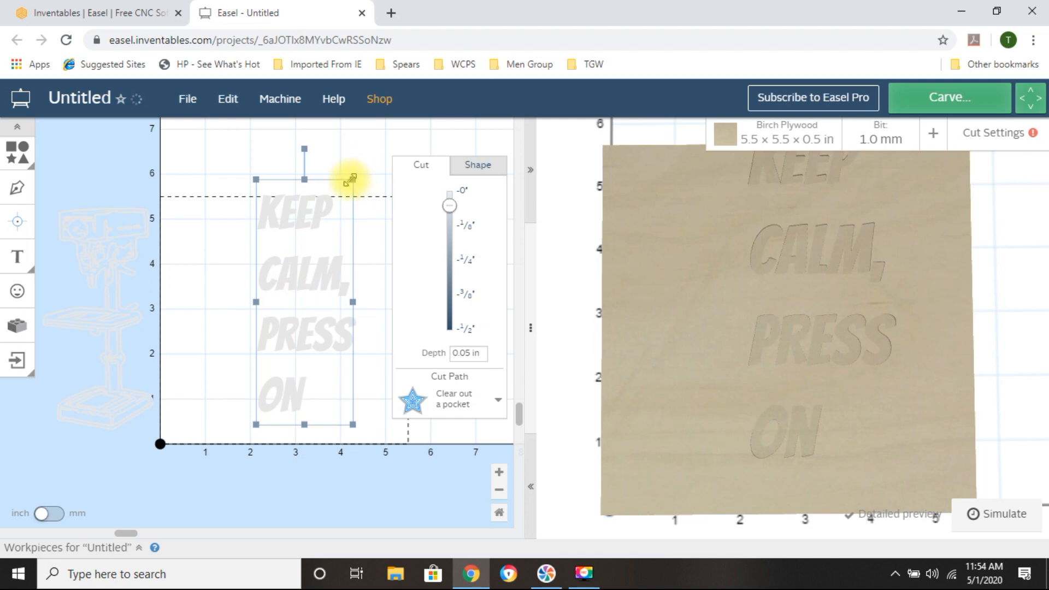
{"action": "left_click_drag", "start_coordinate": [354, 178], "coordinate": [343, 205]}
{"action": "left_click_drag", "start_coordinate": [279, 291], "coordinate": [302, 291]}
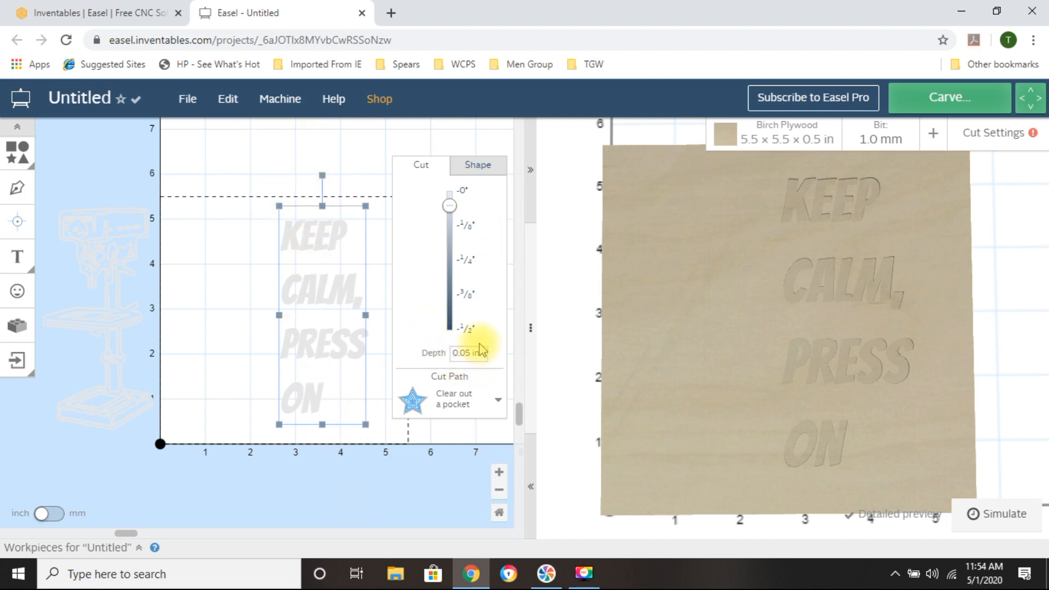
Change the text's cut path to Cut on shape path
{"action": "left_click", "coordinate": [481, 409]}
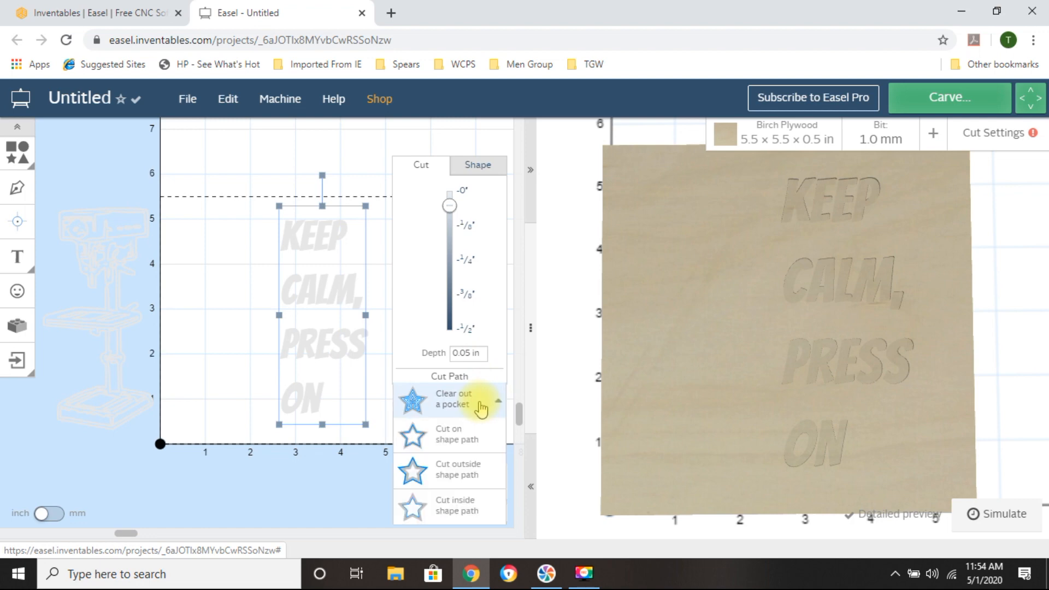
{"action": "left_click", "coordinate": [462, 441]}
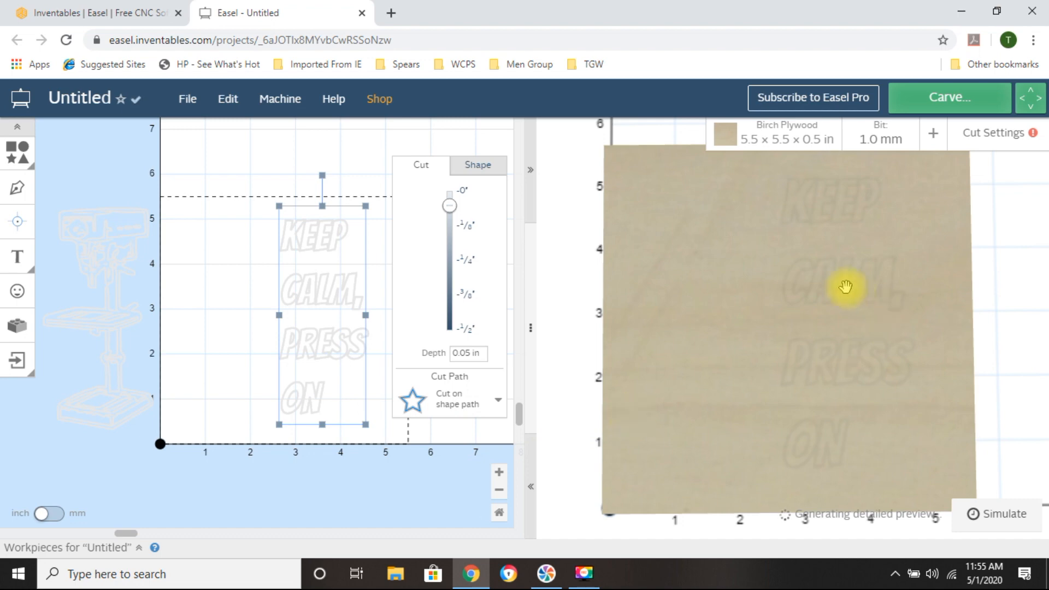
{"action": "left_click", "coordinate": [869, 516]}
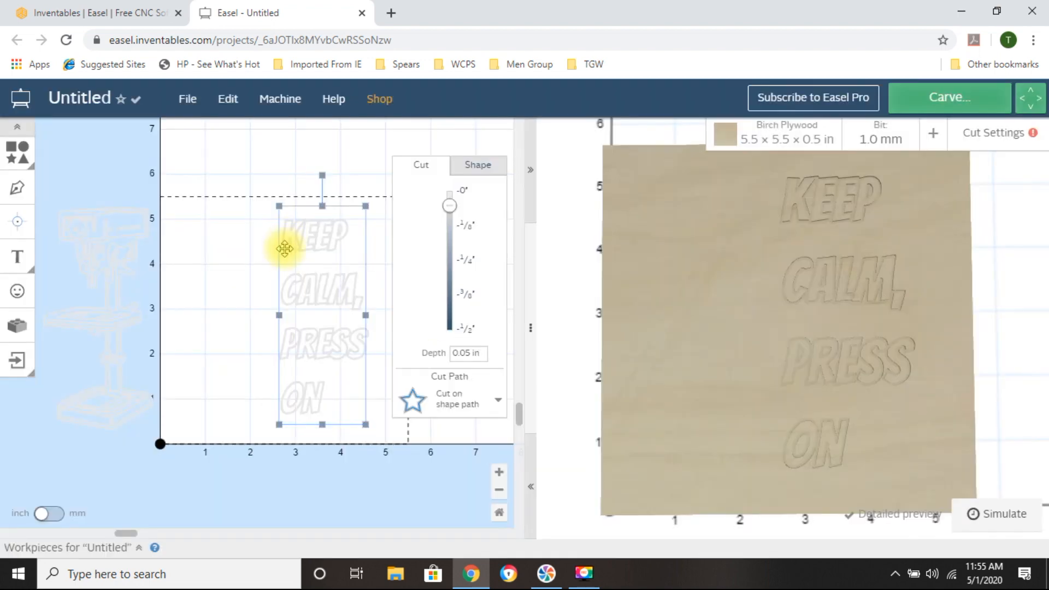
Examine the outline cuts of the letters up close in the 3D preview, especially the A in CALM
{"action": "scroll", "coordinate": [972, 257], "scroll_direction": "up", "scroll_amount": 5}
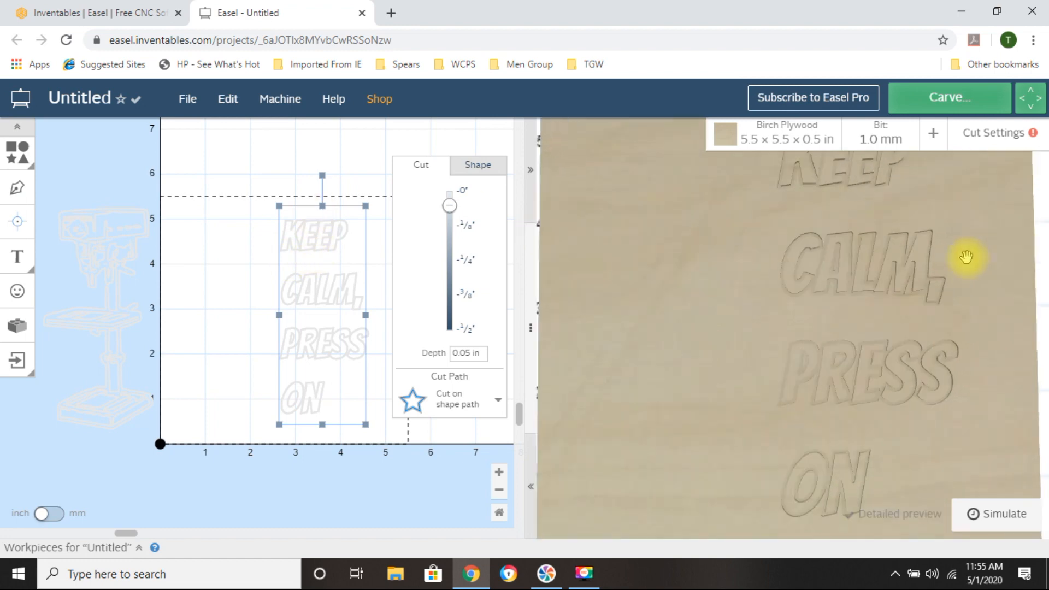
{"action": "right_click_drag", "start_coordinate": [852, 246], "coordinate": [815, 337]}
{"action": "left_click_drag", "start_coordinate": [814, 338], "coordinate": [810, 257]}
{"action": "right_click_drag", "start_coordinate": [820, 321], "coordinate": [798, 272]}
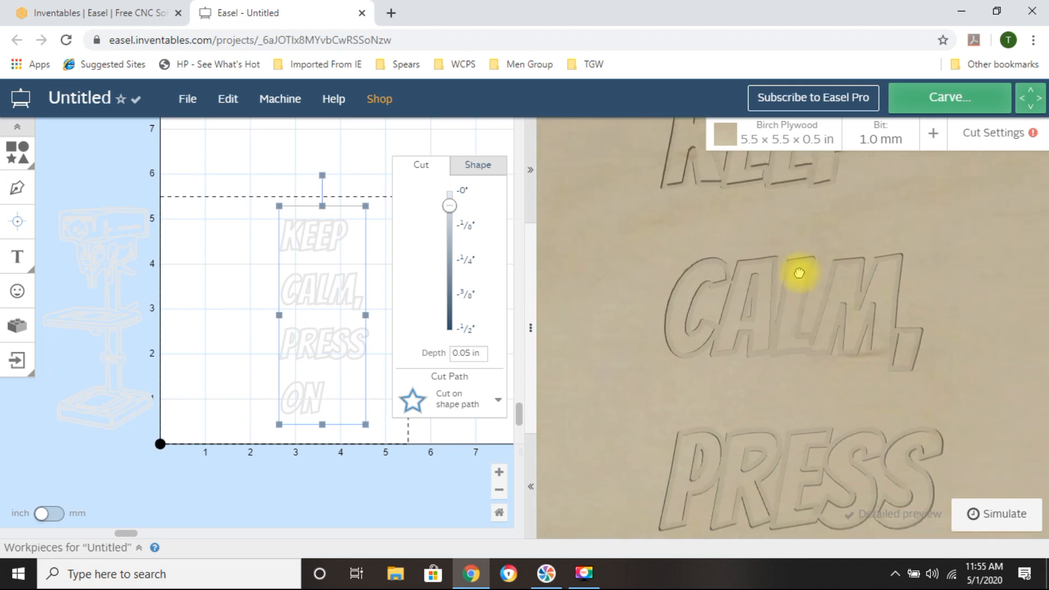
{"action": "right_click_drag", "start_coordinate": [791, 381], "coordinate": [790, 342]}
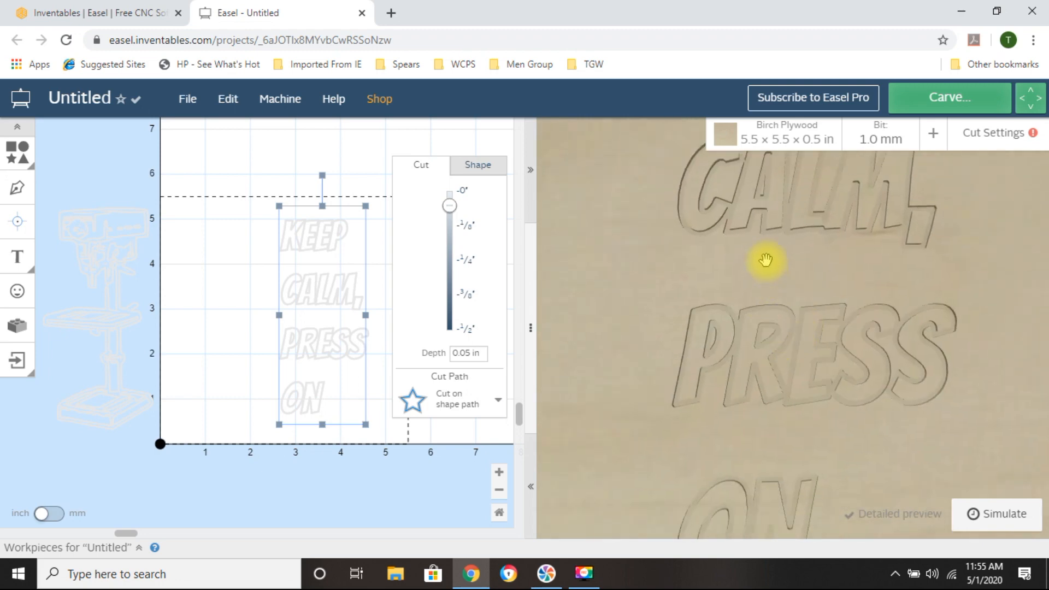
{"action": "right_click_drag", "start_coordinate": [785, 267], "coordinate": [773, 347]}
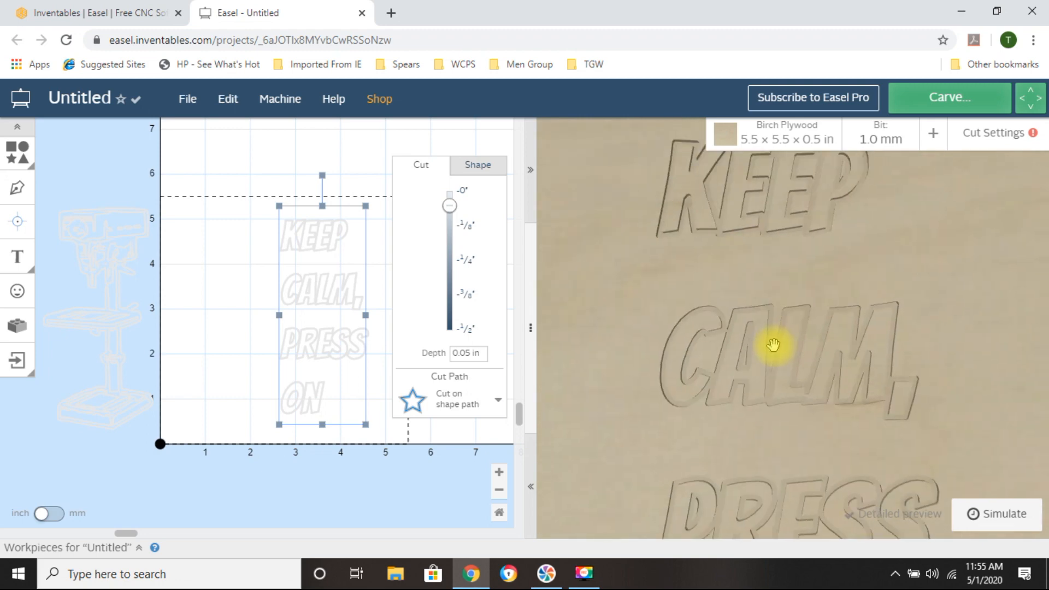
{"action": "scroll", "coordinate": [738, 384], "scroll_direction": "up", "scroll_amount": 5}
{"action": "right_click_drag", "start_coordinate": [733, 391], "coordinate": [809, 341]}
{"action": "scroll", "coordinate": [784, 299], "scroll_direction": "up", "scroll_amount": 2}
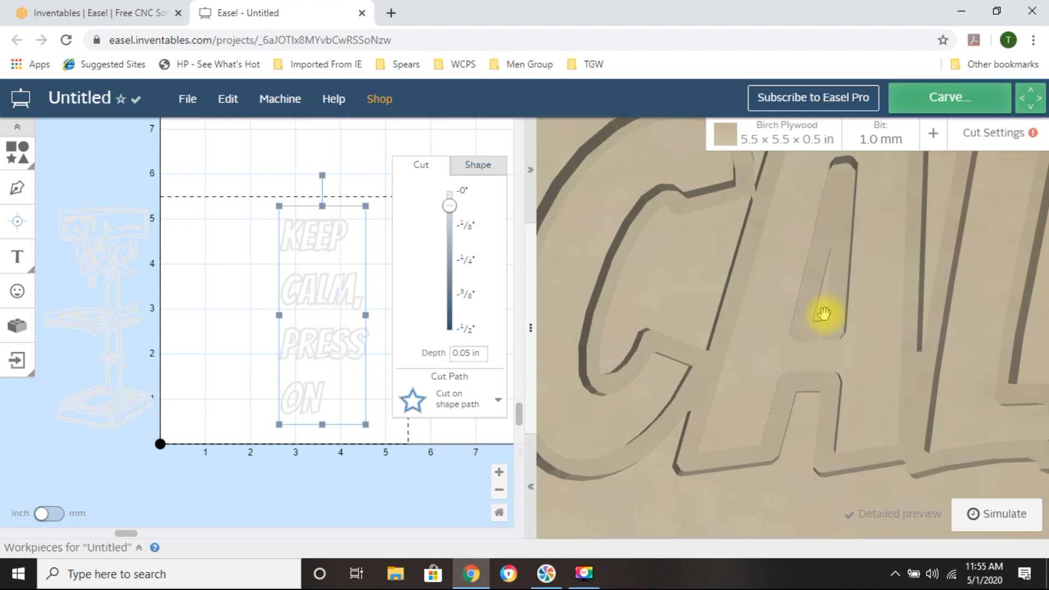
{"action": "scroll", "coordinate": [820, 309], "scroll_direction": "down", "scroll_amount": 5}
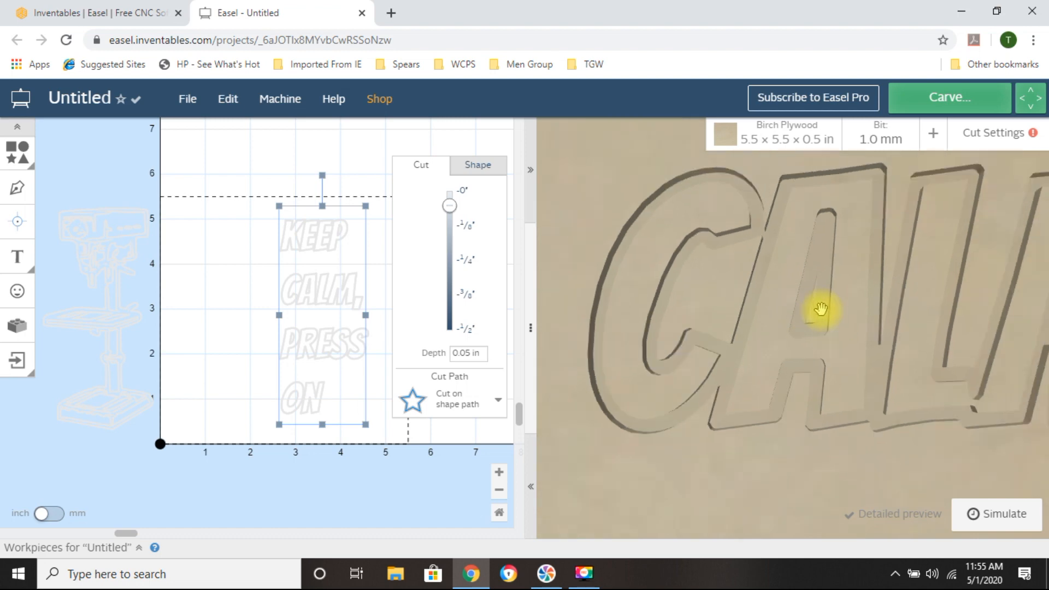
{"action": "scroll", "coordinate": [829, 385], "scroll_direction": "down", "scroll_amount": 2}
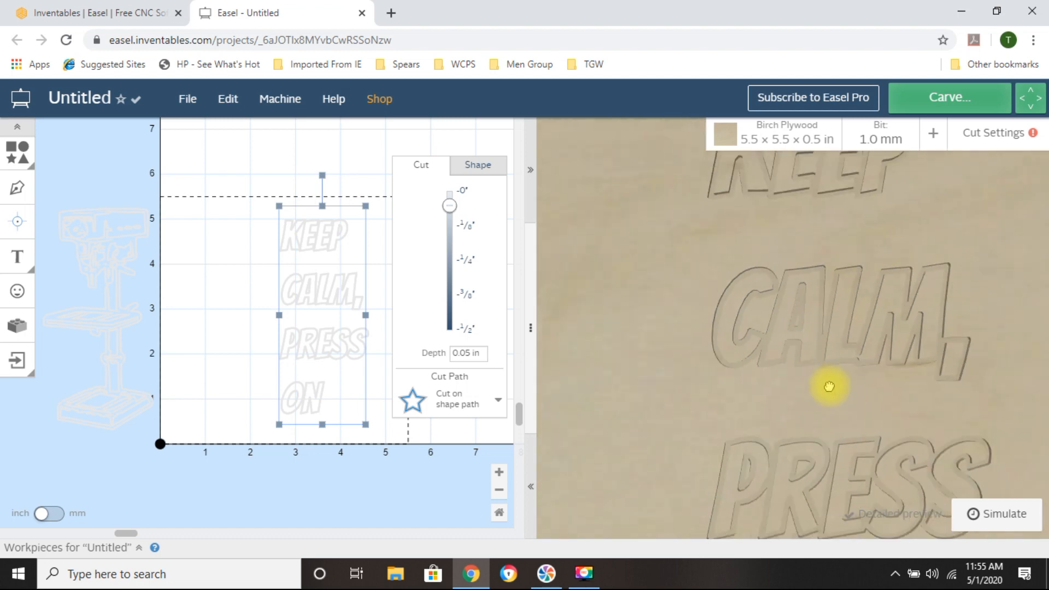
{"action": "left_click_drag", "start_coordinate": [828, 386], "coordinate": [806, 331]}
{"action": "left_click_drag", "start_coordinate": [782, 403], "coordinate": [745, 270]}
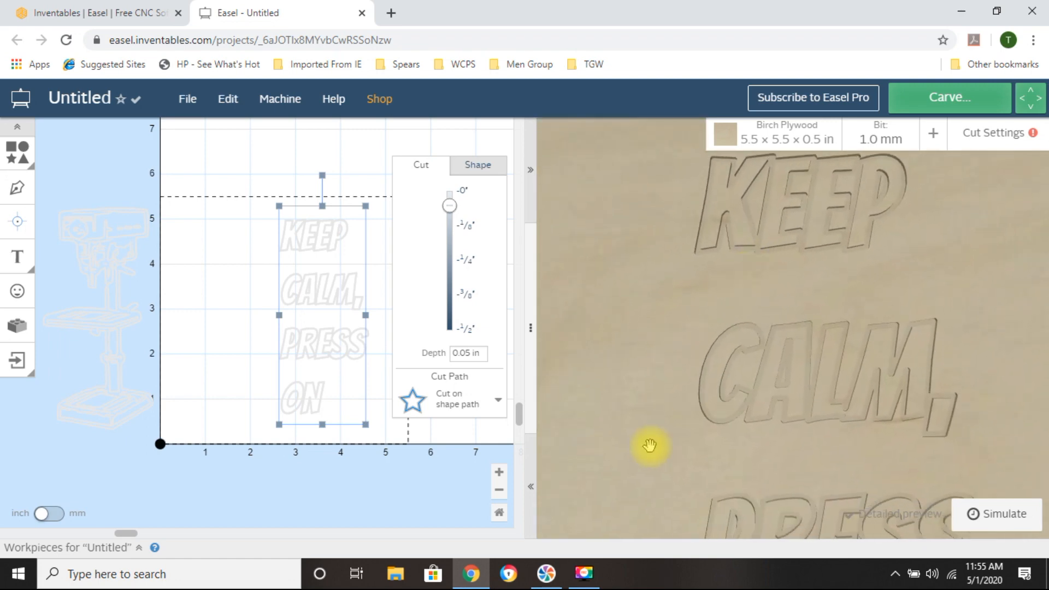
Try Cut outside shape path on the text and inspect the resulting letter outlines in the 3D preview
{"action": "left_click", "coordinate": [471, 404]}
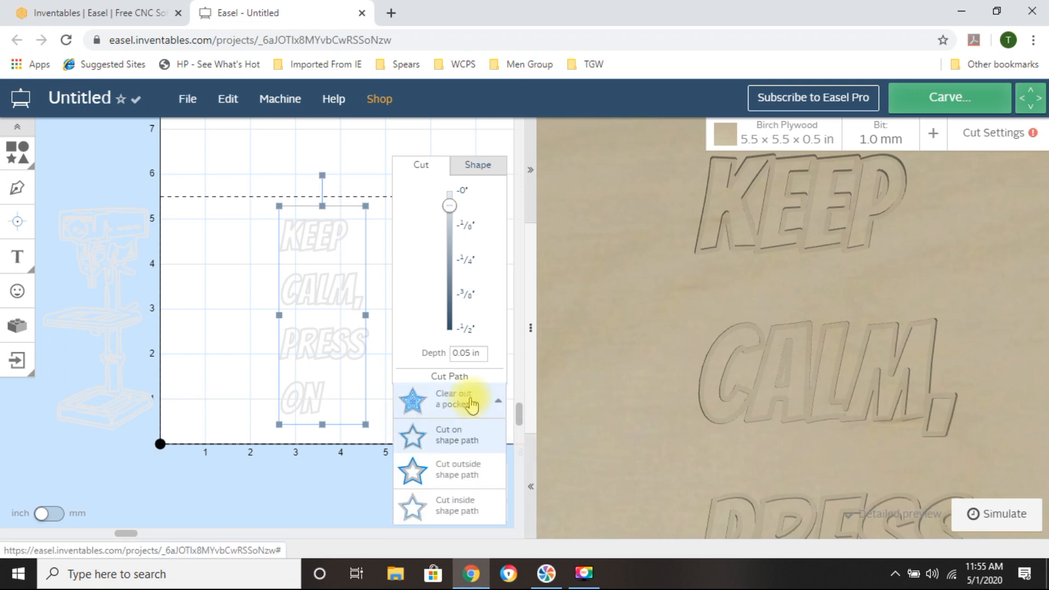
{"action": "left_click", "coordinate": [457, 475]}
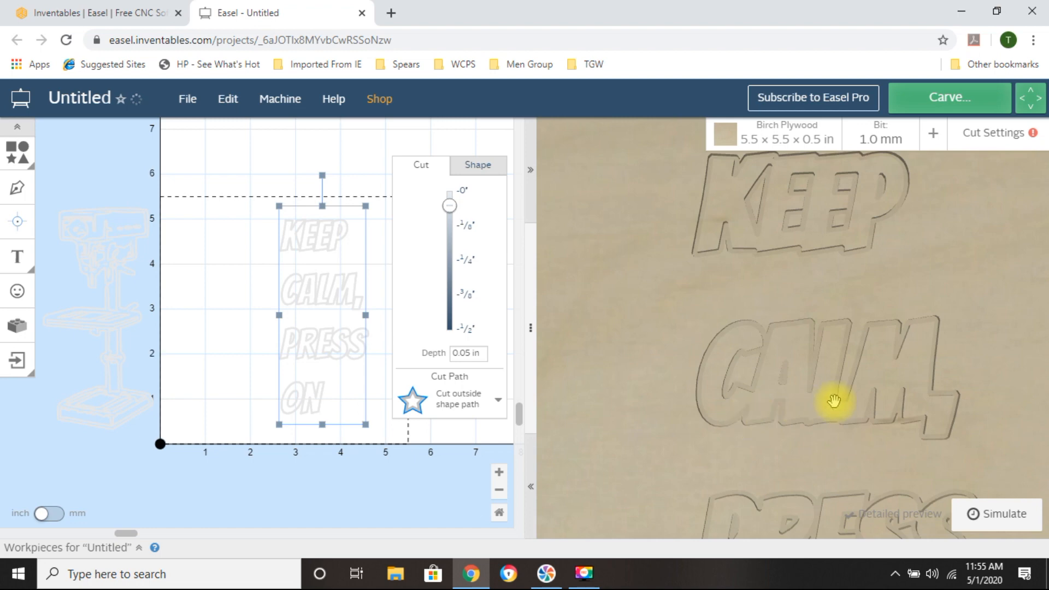
{"action": "scroll", "coordinate": [820, 406], "scroll_direction": "up", "scroll_amount": 3}
{"action": "left_click_drag", "start_coordinate": [810, 424], "coordinate": [800, 301]}
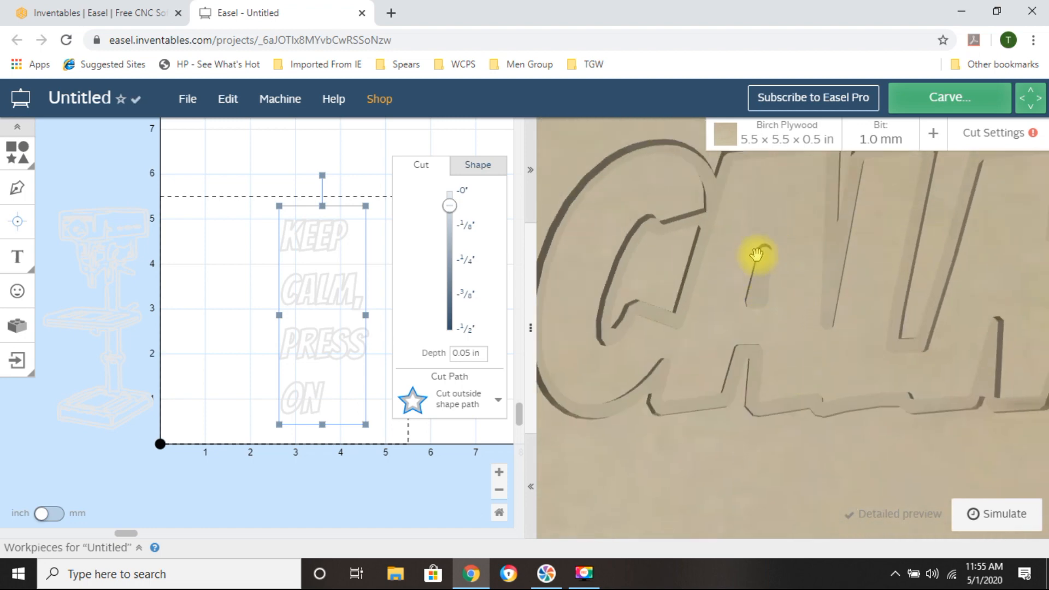
{"action": "scroll", "coordinate": [770, 330], "scroll_direction": "down", "scroll_amount": 3}
{"action": "scroll", "coordinate": [770, 329], "scroll_direction": "down", "scroll_amount": 6}
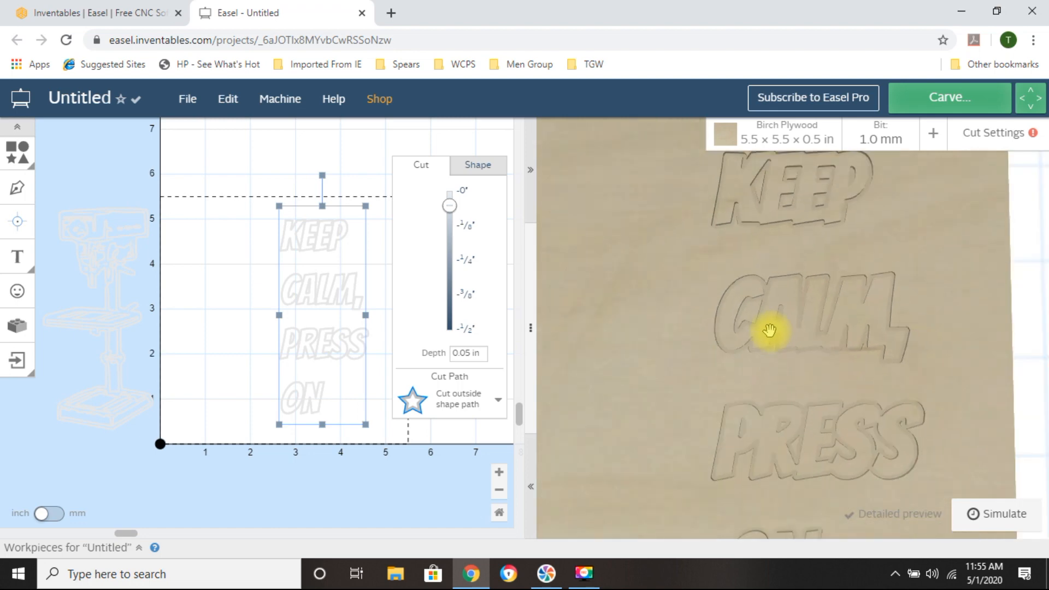
{"action": "left_click_drag", "start_coordinate": [771, 370], "coordinate": [750, 347]}
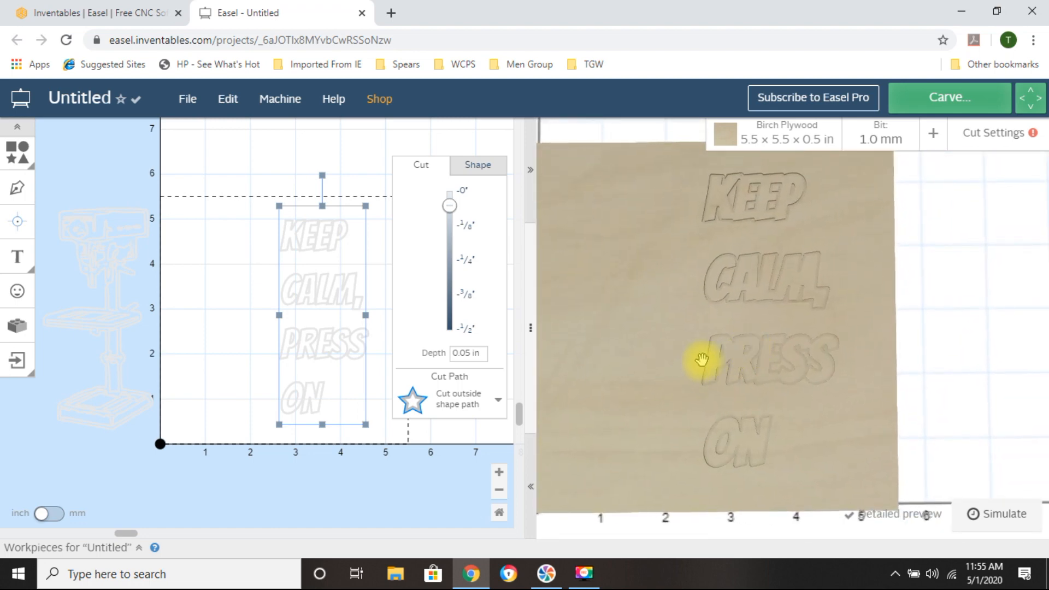
Try Cut inside shape path on the text and inspect the letters of CALM in the 3D preview
{"action": "left_click", "coordinate": [464, 407]}
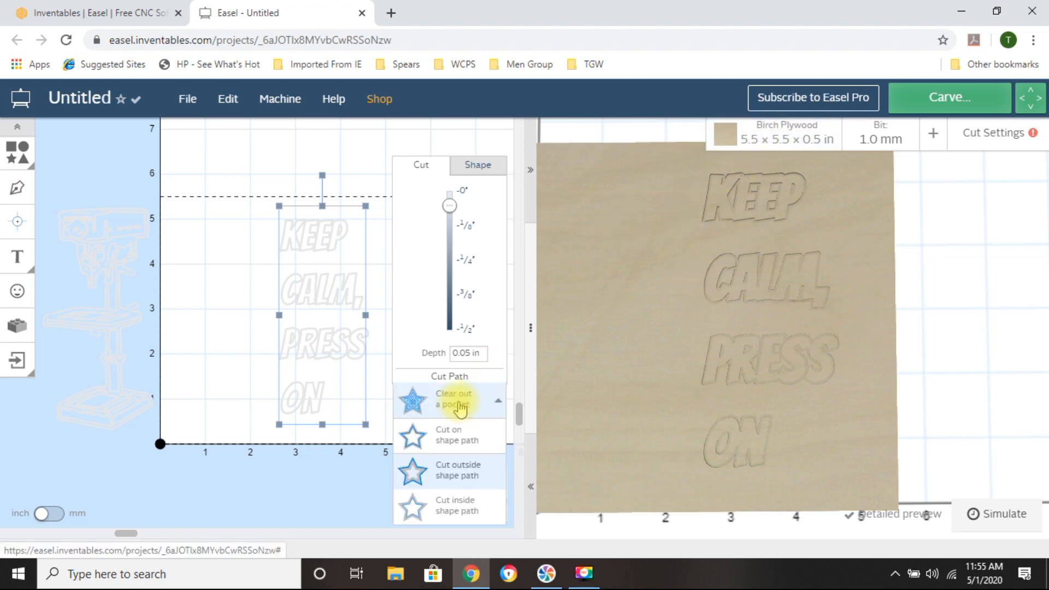
{"action": "left_click", "coordinate": [453, 514]}
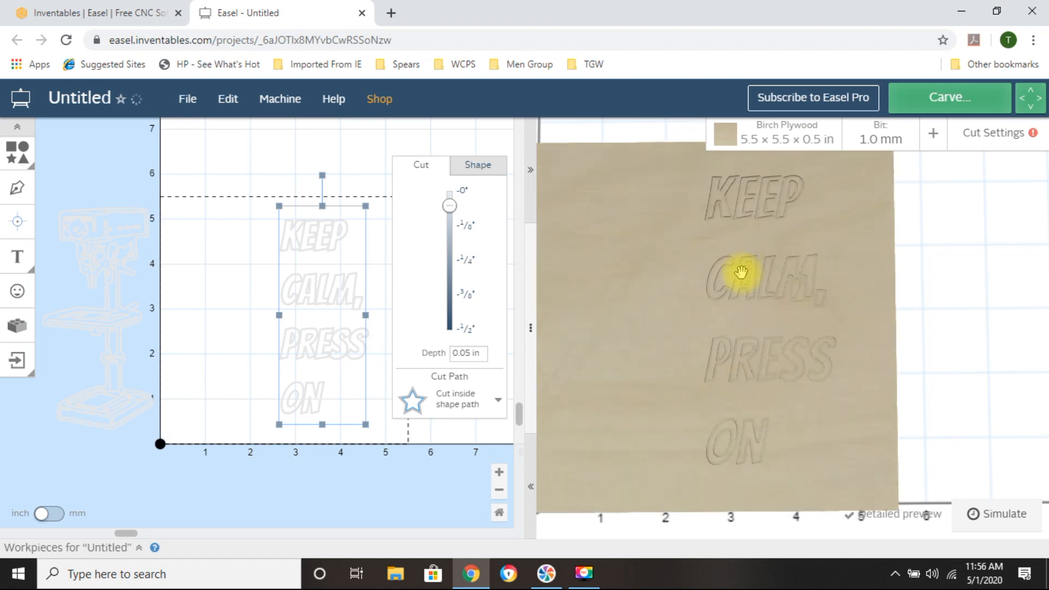
{"action": "scroll", "coordinate": [741, 272], "scroll_direction": "up", "scroll_amount": 8}
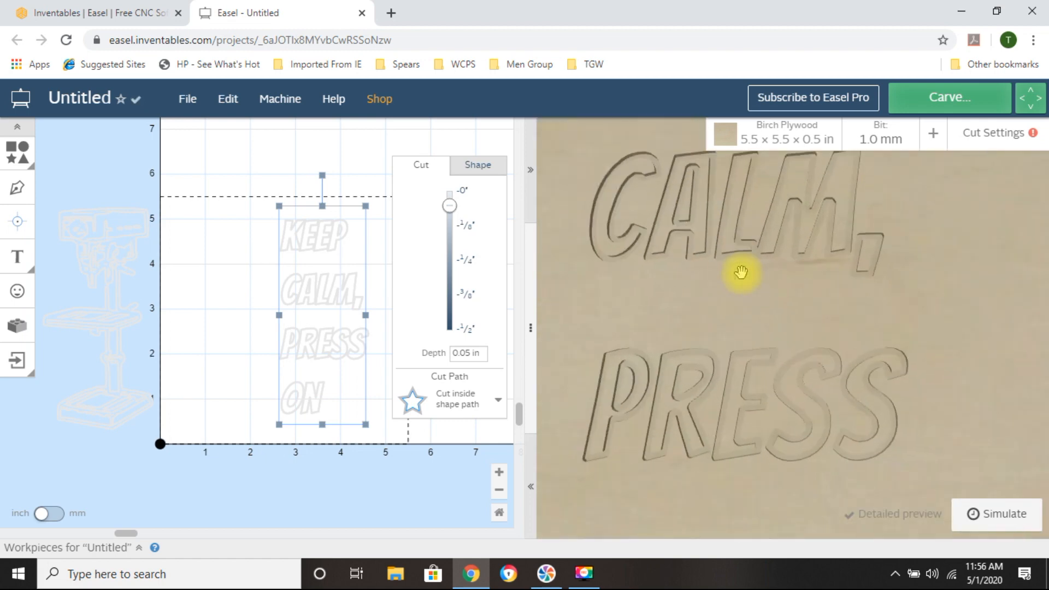
{"action": "left_click_drag", "start_coordinate": [665, 290], "coordinate": [702, 359]}
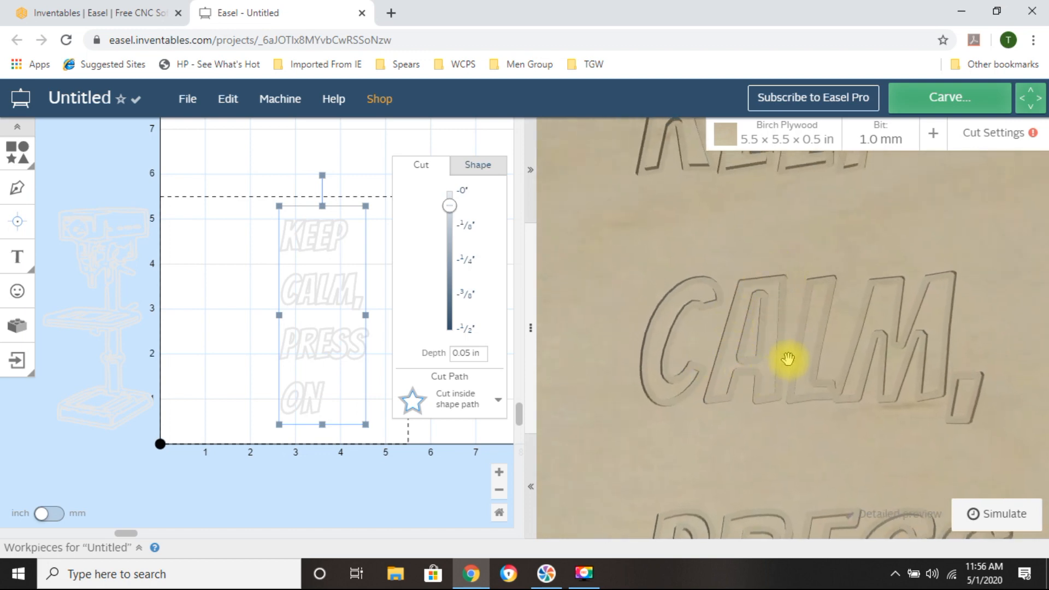
{"action": "scroll", "coordinate": [766, 321], "scroll_direction": "up", "scroll_amount": 5}
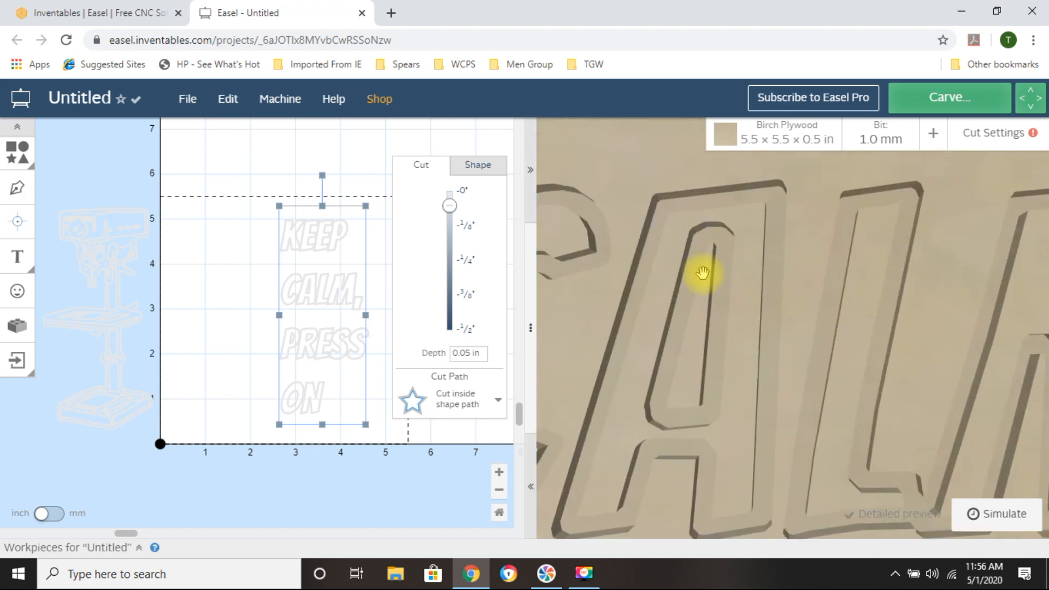
{"action": "scroll", "coordinate": [716, 300], "scroll_direction": "down", "scroll_amount": 5}
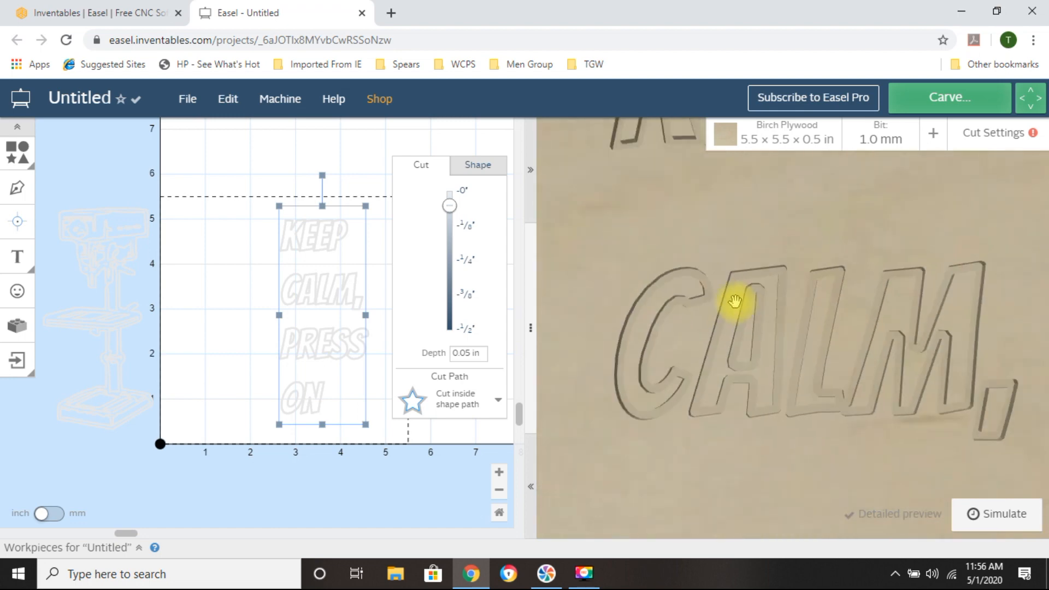
{"action": "scroll", "coordinate": [765, 327], "scroll_direction": "down", "scroll_amount": 3}
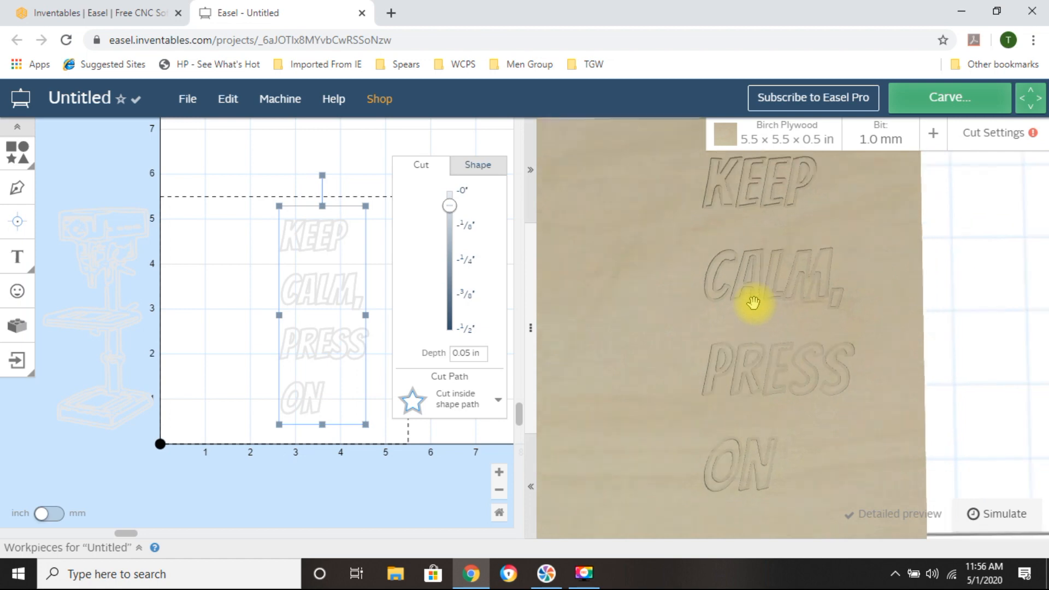
{"action": "scroll", "coordinate": [750, 304], "scroll_direction": "down", "scroll_amount": 1}
{"action": "scroll", "coordinate": [750, 303], "scroll_direction": "up", "scroll_amount": 1}
{"action": "scroll", "coordinate": [750, 304], "scroll_direction": "down", "scroll_amount": 1}
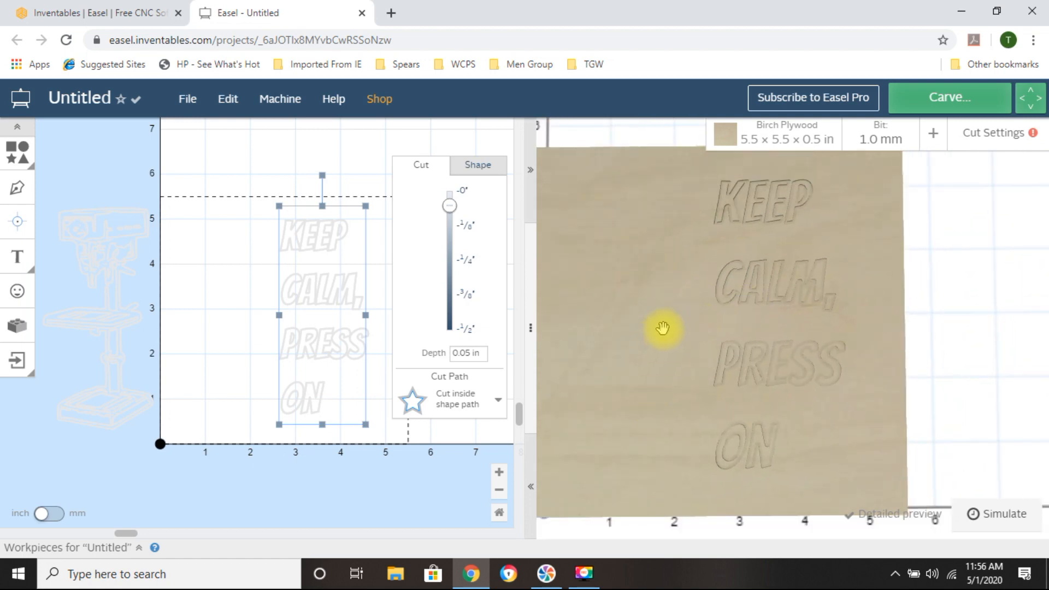
{"action": "left_click_drag", "start_coordinate": [663, 330], "coordinate": [685, 326]}
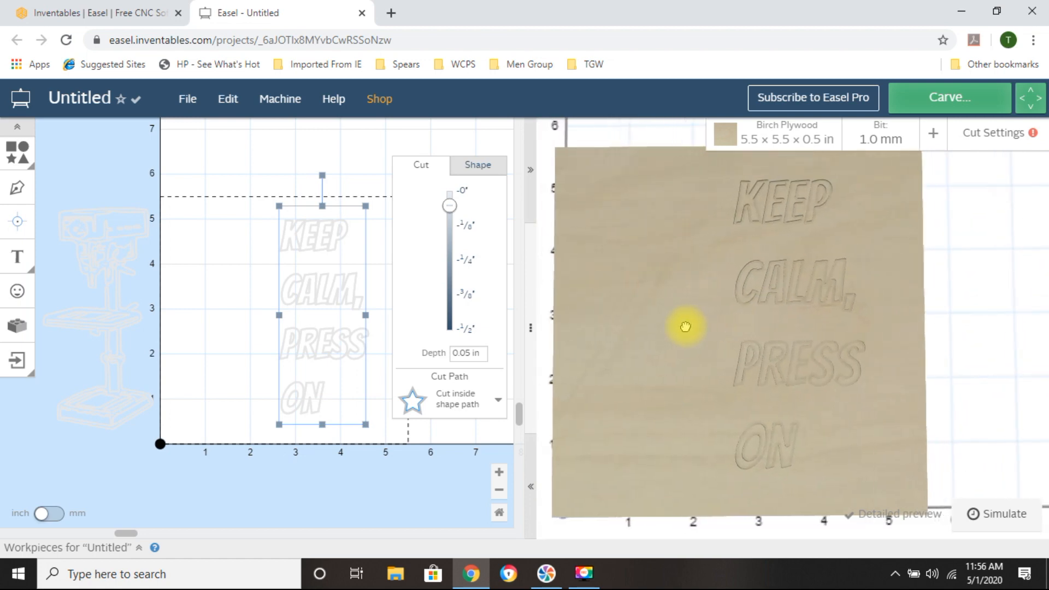
Switch the text's cut path back to Cut on shape path
{"action": "left_click", "coordinate": [468, 413]}
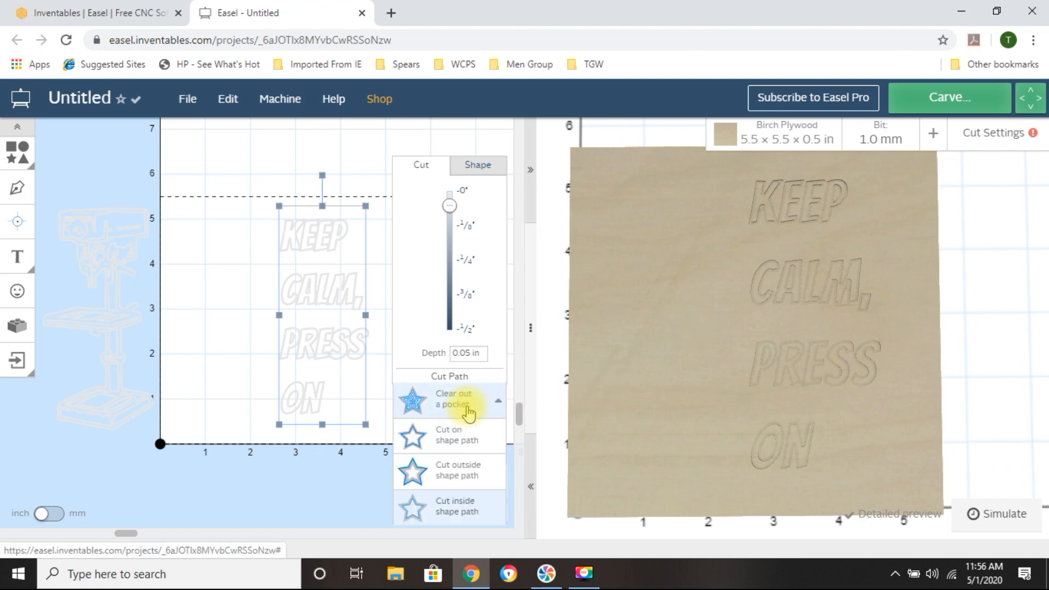
{"action": "left_click", "coordinate": [455, 443]}
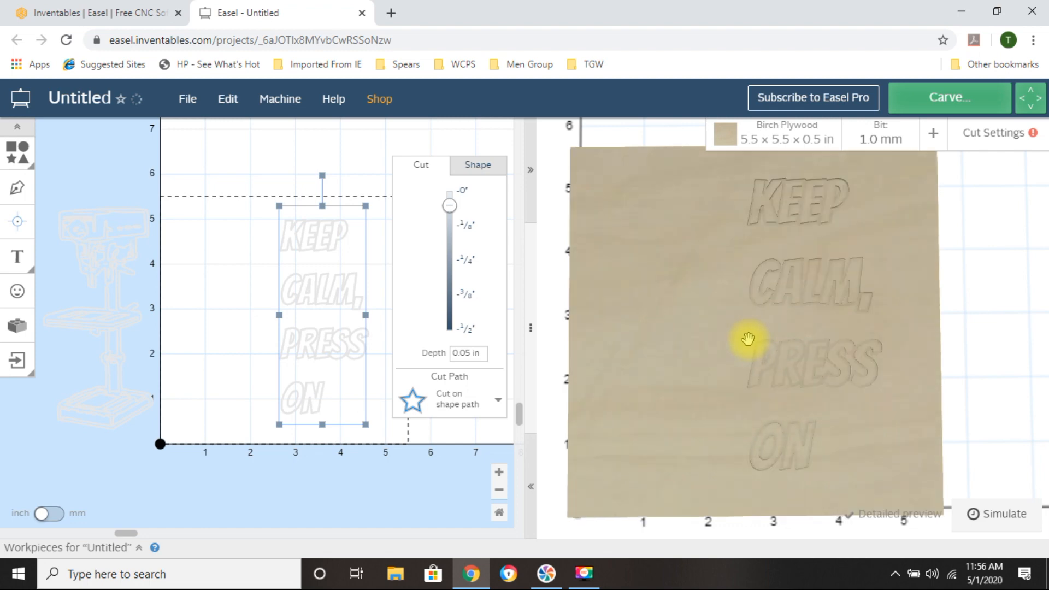
Set the text's cut path to Cut inside shape path and deselect the text
{"action": "left_click", "coordinate": [456, 407]}
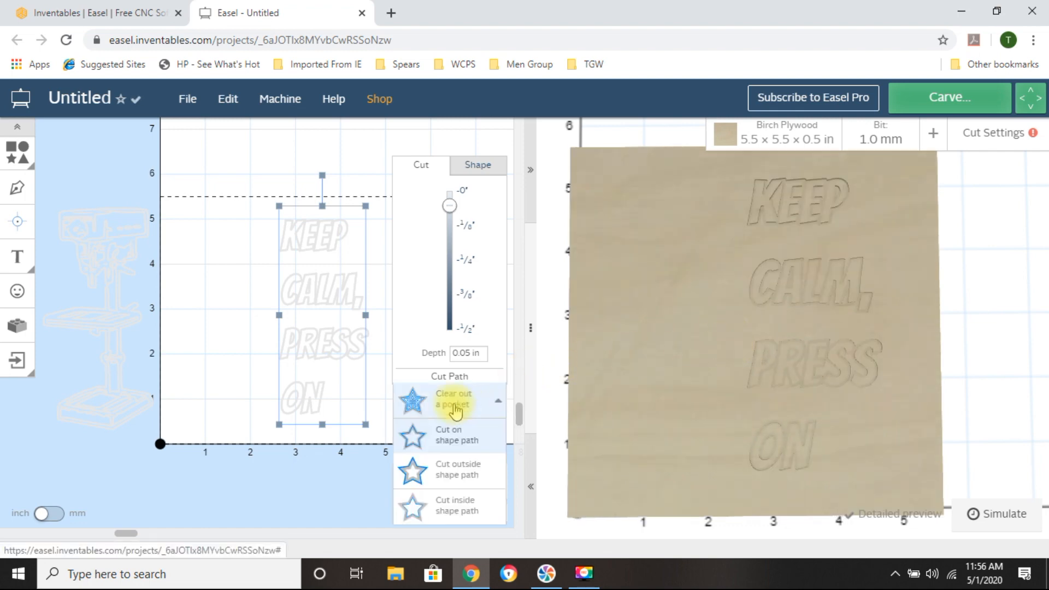
{"action": "left_click", "coordinate": [447, 519]}
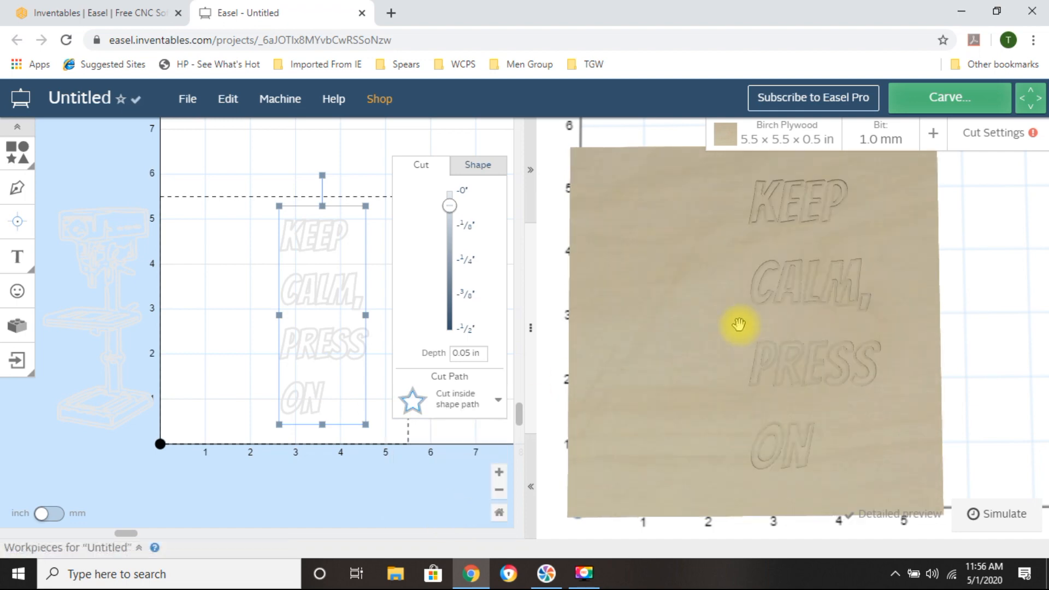
{"action": "left_click", "coordinate": [323, 142]}
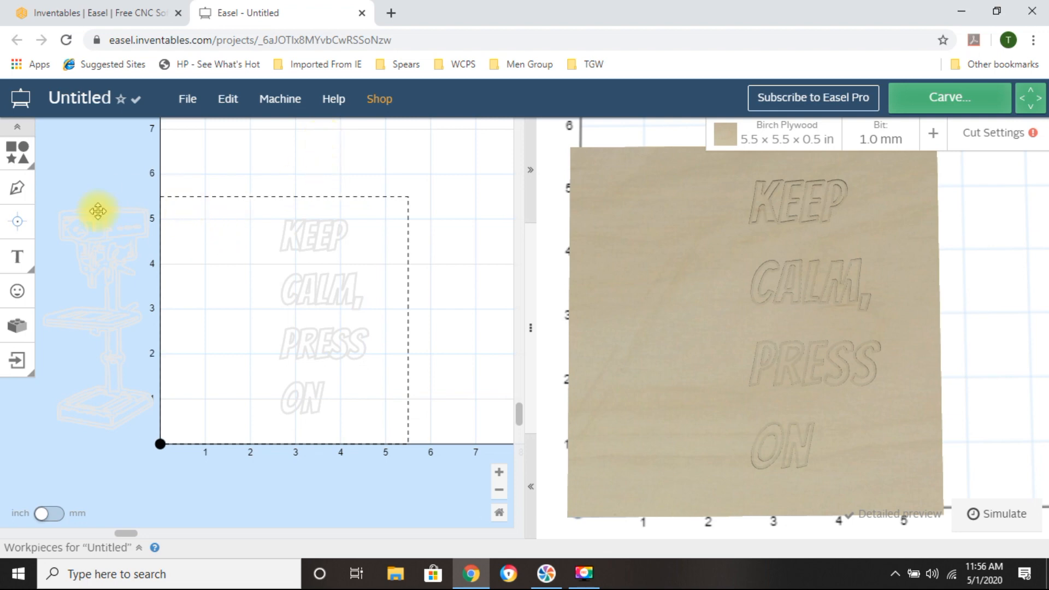
Move the KEEP CALM, PRESS ON text off the board, below its lower-right corner
{"action": "left_click", "coordinate": [93, 232]}
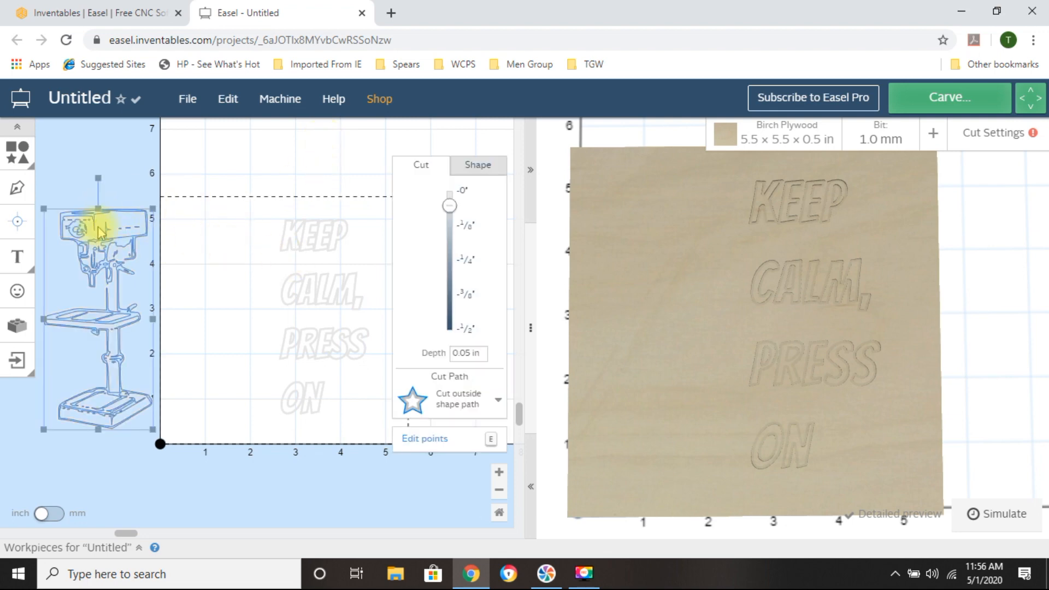
{"action": "left_click", "coordinate": [318, 239]}
{"action": "left_click_drag", "start_coordinate": [317, 240], "coordinate": [416, 495]}
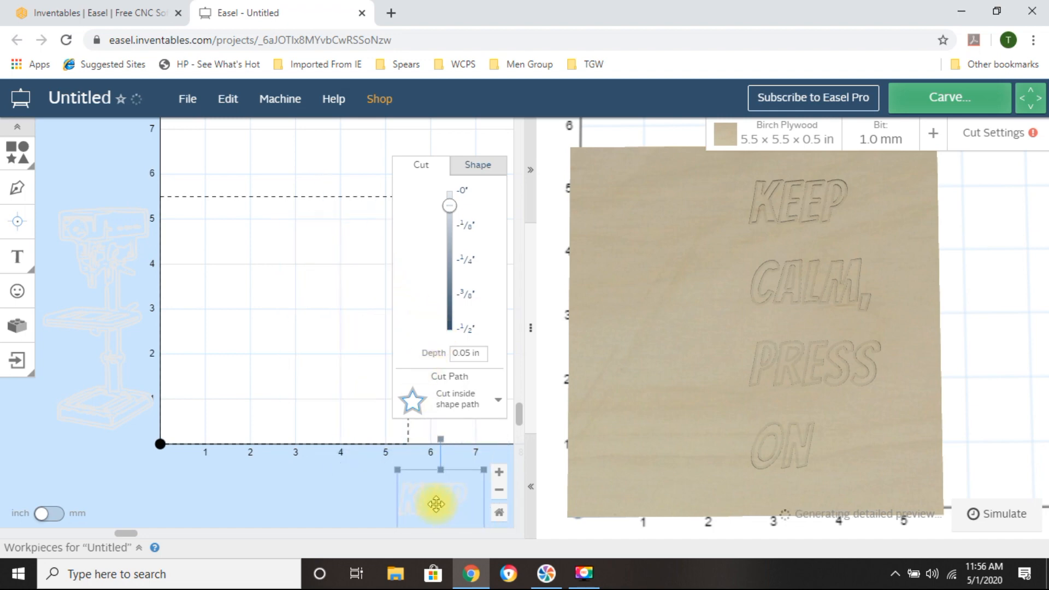
Center the drill press drawing to the material
{"action": "left_click", "coordinate": [100, 230]}
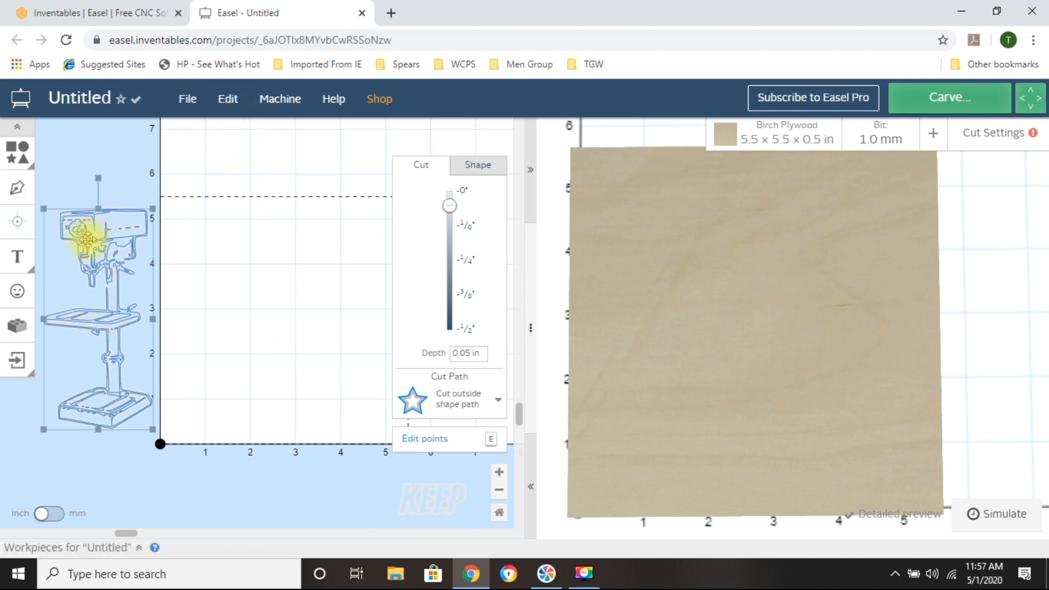
{"action": "left_click", "coordinate": [225, 100]}
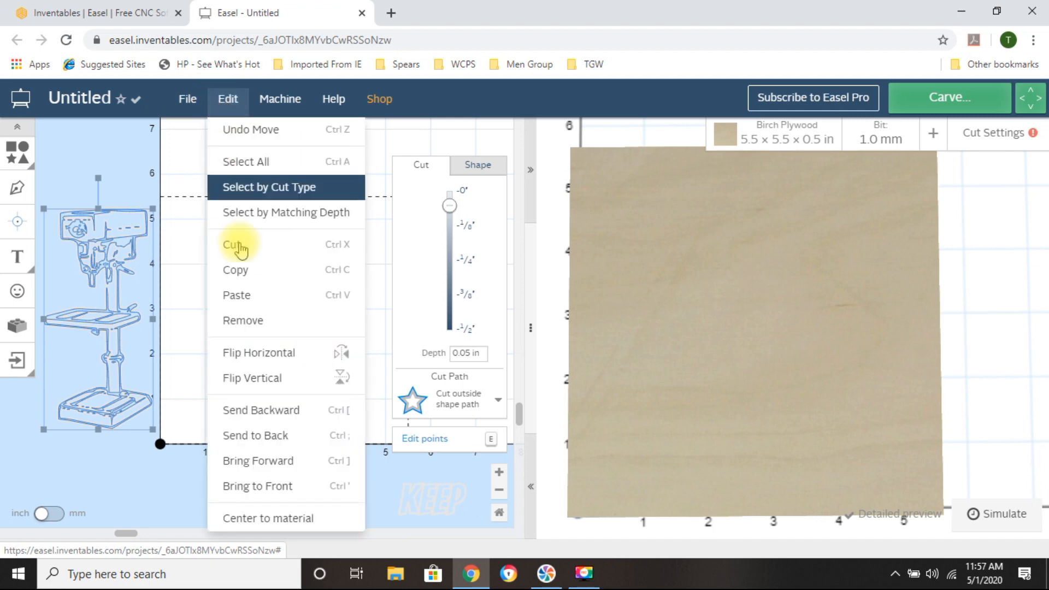
{"action": "left_click", "coordinate": [240, 522]}
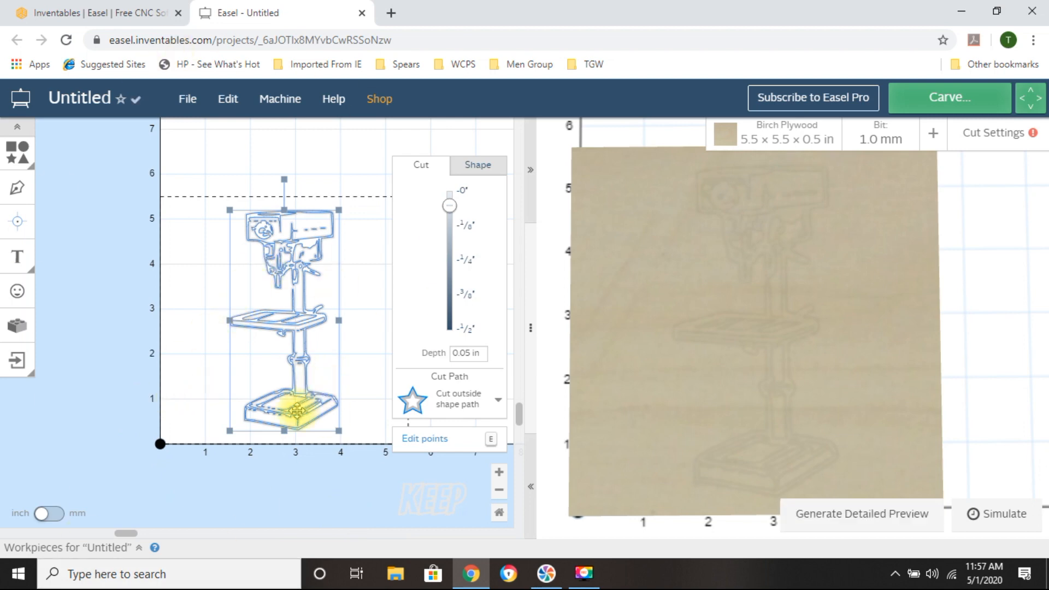
Nudge the drill press straight left until it sits about 0.2 in from the board's left edge, and deselect it
{"action": "key", "text": "Left"}
{"action": "key", "text": "Left"}
{"action": "key", "text": "Left"}
{"action": "key", "text": "Left"}
{"action": "key", "text": "Left"}
{"action": "key", "text": "Left"}
{"action": "key", "text": "Left"}
{"action": "key", "text": "Left"}
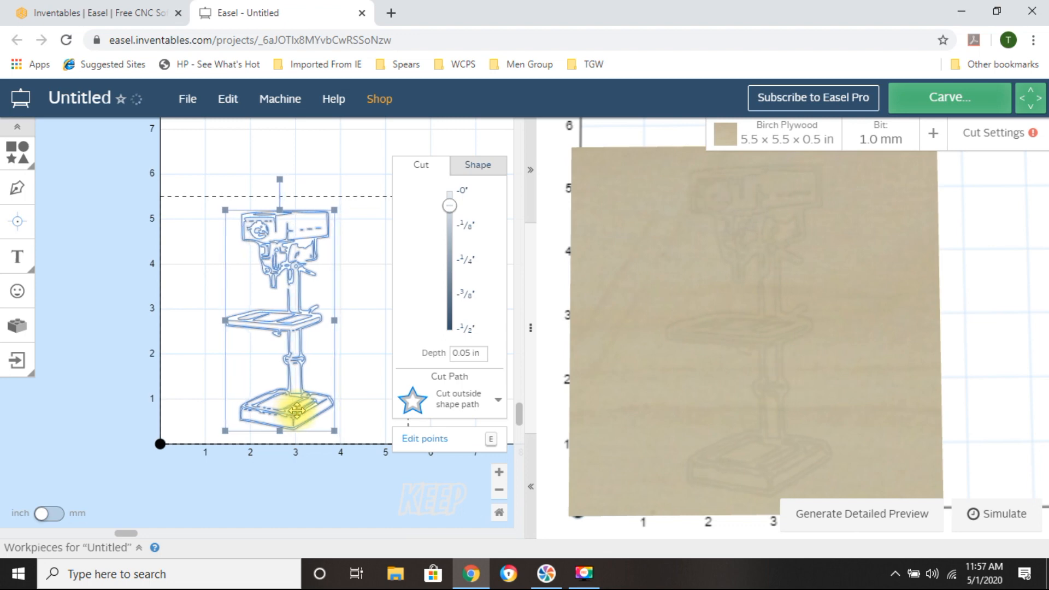
{"action": "key", "text": "Left"}
{"action": "key", "text": "Left"}
{"action": "key", "text": "Left"}
{"action": "key", "text": "Left"}
{"action": "key", "text": "Left"}
{"action": "key", "text": "Left"}
{"action": "key", "text": "Left"}
{"action": "key", "text": "Left"}
{"action": "key", "text": "Left"}
{"action": "key", "text": "Left"}
{"action": "key", "text": "Left"}
{"action": "key", "text": "Left"}
{"action": "key", "text": "Left"}
{"action": "key", "text": "Left"}
{"action": "key", "text": "Left"}
{"action": "key", "text": "Left"}
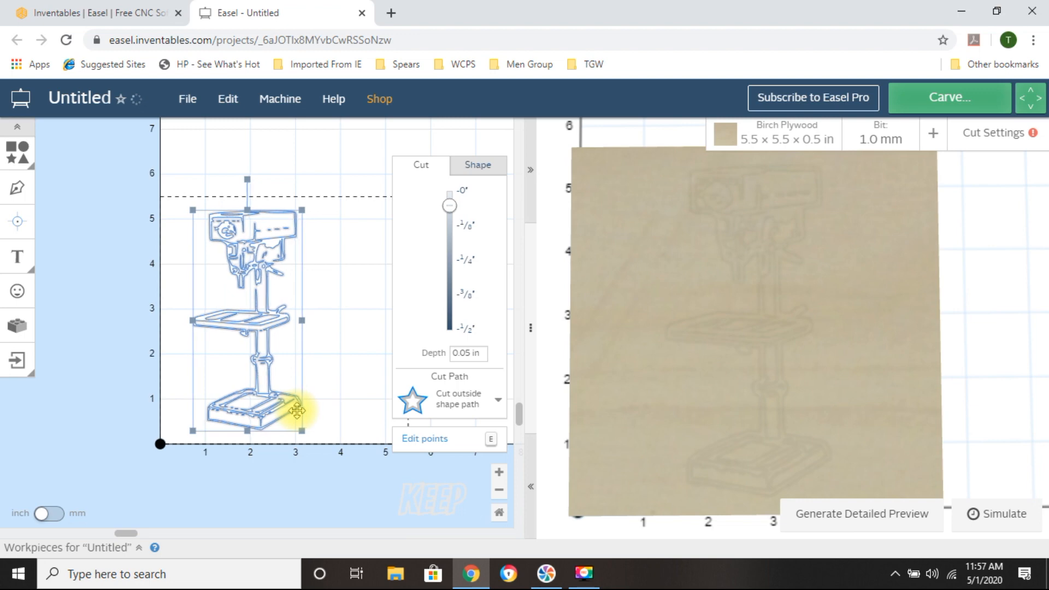
{"action": "key", "text": "Left"}
{"action": "key", "text": "Left"}
{"action": "key", "text": "Left"}
{"action": "key", "text": "Left"}
{"action": "key", "text": "Left"}
{"action": "key", "text": "Left"}
{"action": "key", "text": "Left"}
{"action": "key", "text": "Left"}
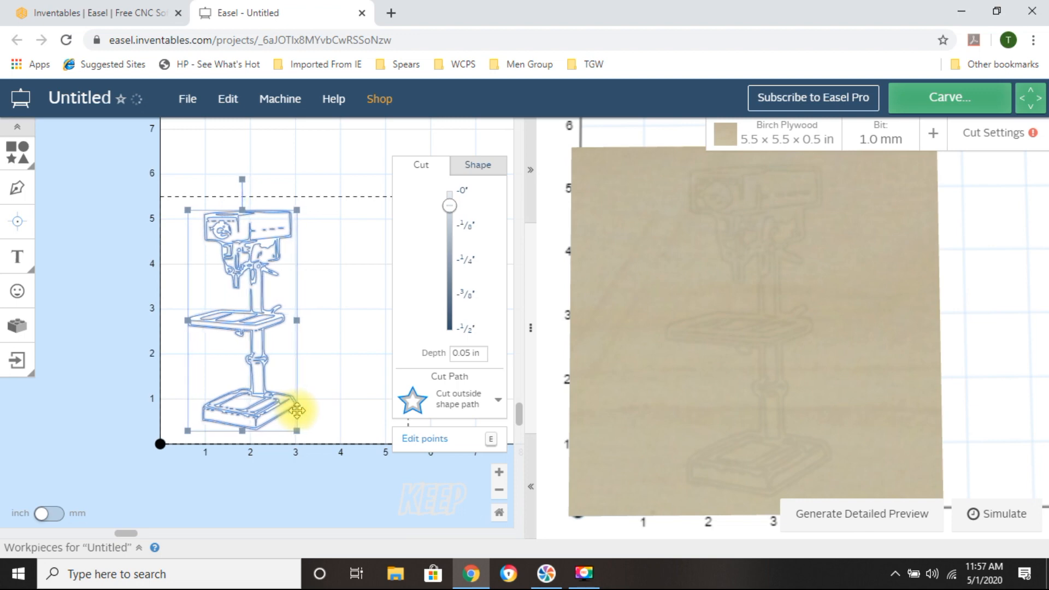
{"action": "key", "text": "Left"}
{"action": "key", "text": "Left"}
{"action": "key", "text": "Left"}
{"action": "key", "text": "Left"}
{"action": "key", "text": "Left"}
{"action": "key", "text": "Left"}
{"action": "key", "text": "Left"}
{"action": "key", "text": "Left"}
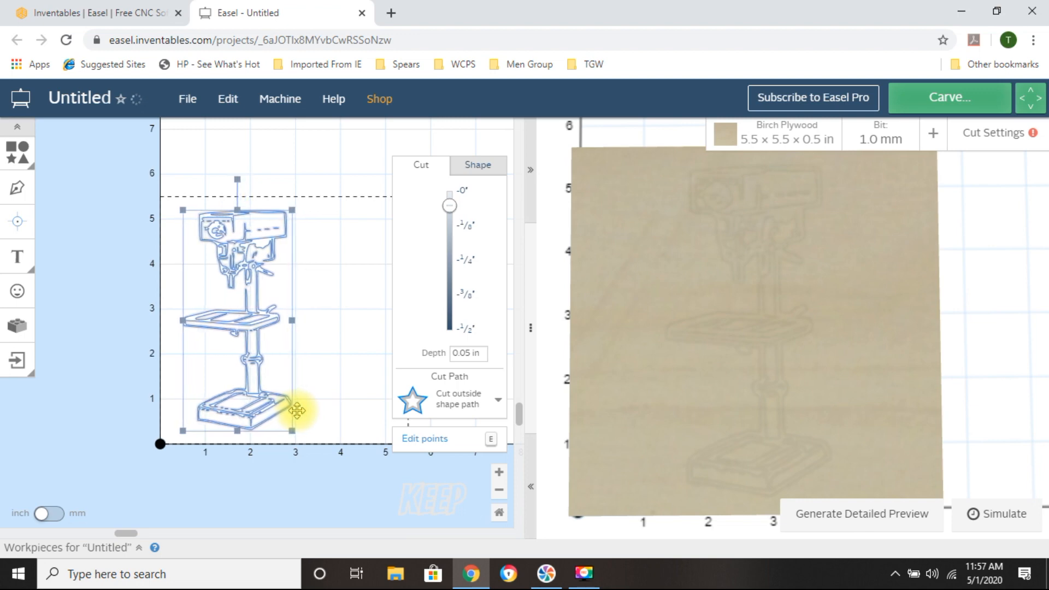
{"action": "key", "text": "Left"}
{"action": "key", "text": "Left"}
{"action": "key", "text": "Left"}
{"action": "key", "text": "Left"}
{"action": "key", "text": "Left"}
{"action": "key", "text": "Left"}
{"action": "key", "text": "Left"}
{"action": "key", "text": "Left"}
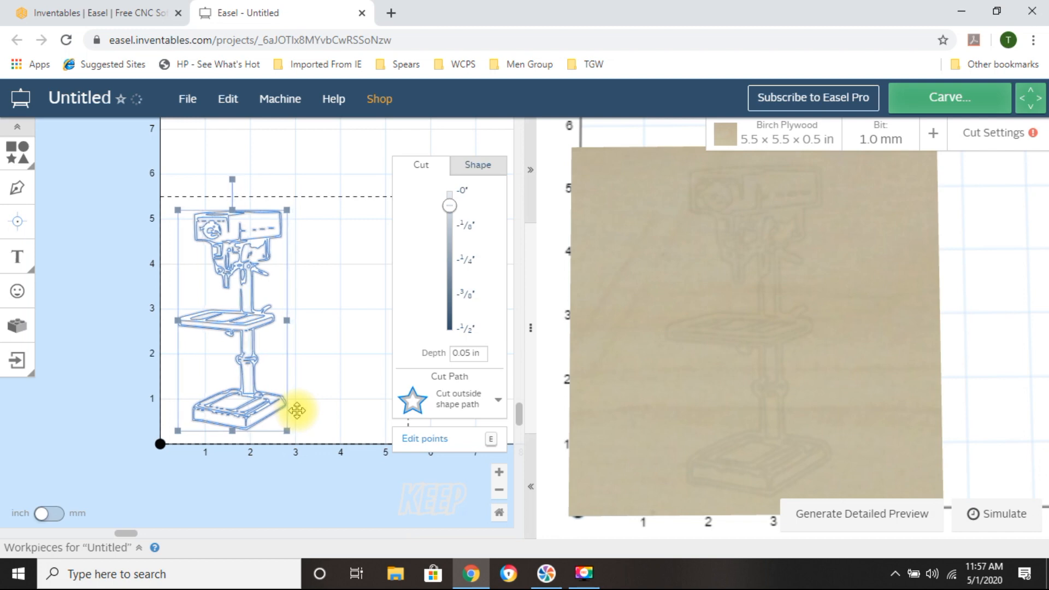
{"action": "key", "text": "Left"}
{"action": "key", "text": "Left"}
{"action": "key", "text": "Left"}
{"action": "key", "text": "Left"}
{"action": "key", "text": "Left"}
{"action": "key", "text": "Left"}
{"action": "key", "text": "Left"}
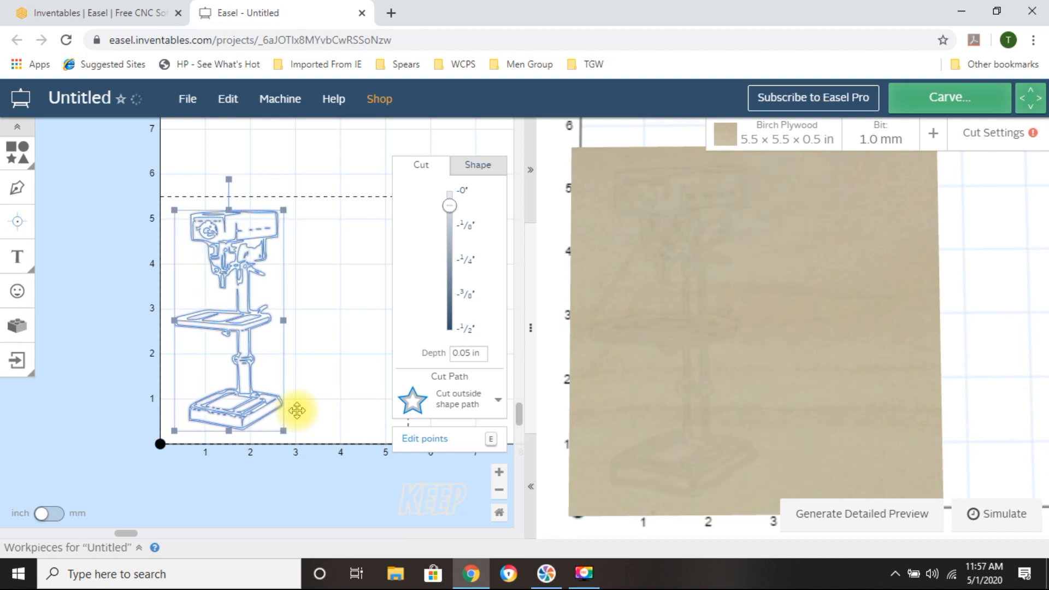
{"action": "key", "text": "Left"}
{"action": "key", "text": "Left"}
{"action": "key", "text": "Left"}
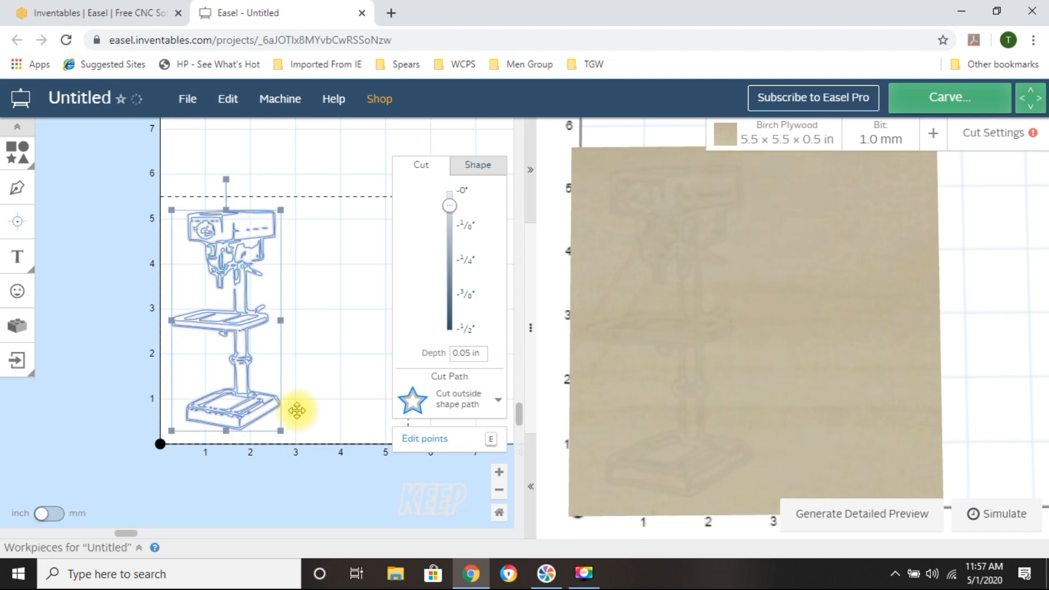
{"action": "key", "text": "Left"}
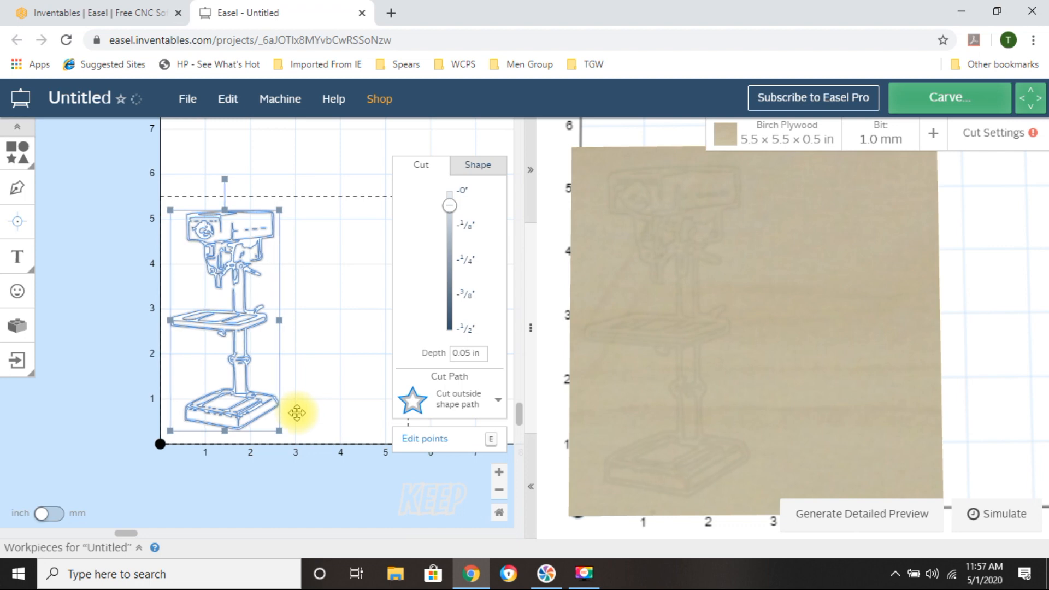
{"action": "left_click", "coordinate": [314, 493]}
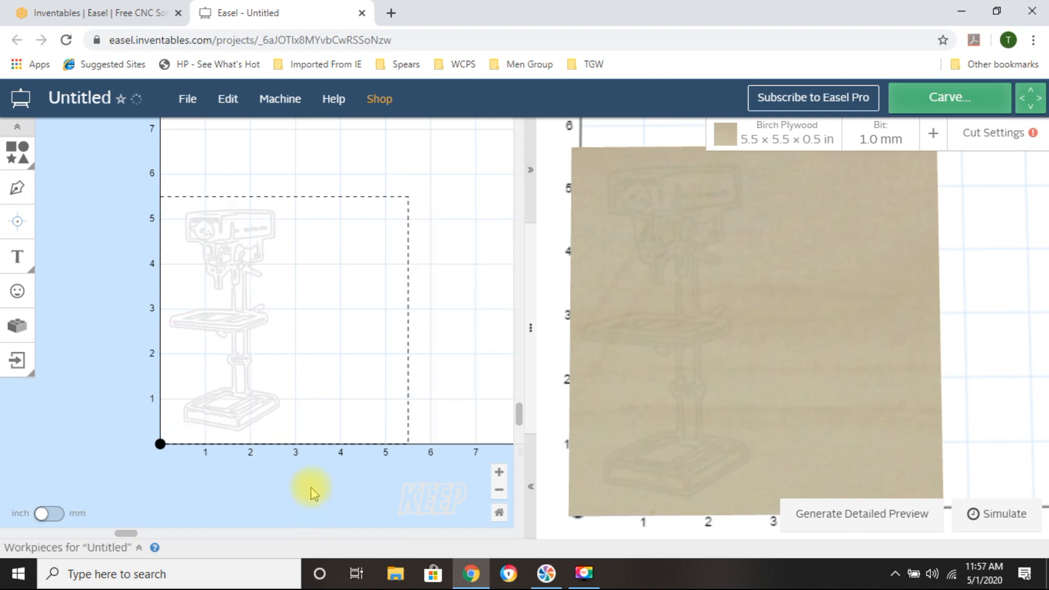
Bring the KEEP CALM, PRESS ON text back onto the board and center it to the material
{"action": "left_click", "coordinate": [448, 496]}
{"action": "left_click_drag", "start_coordinate": [426, 474], "coordinate": [305, 417]}
{"action": "left_click", "coordinate": [228, 98]}
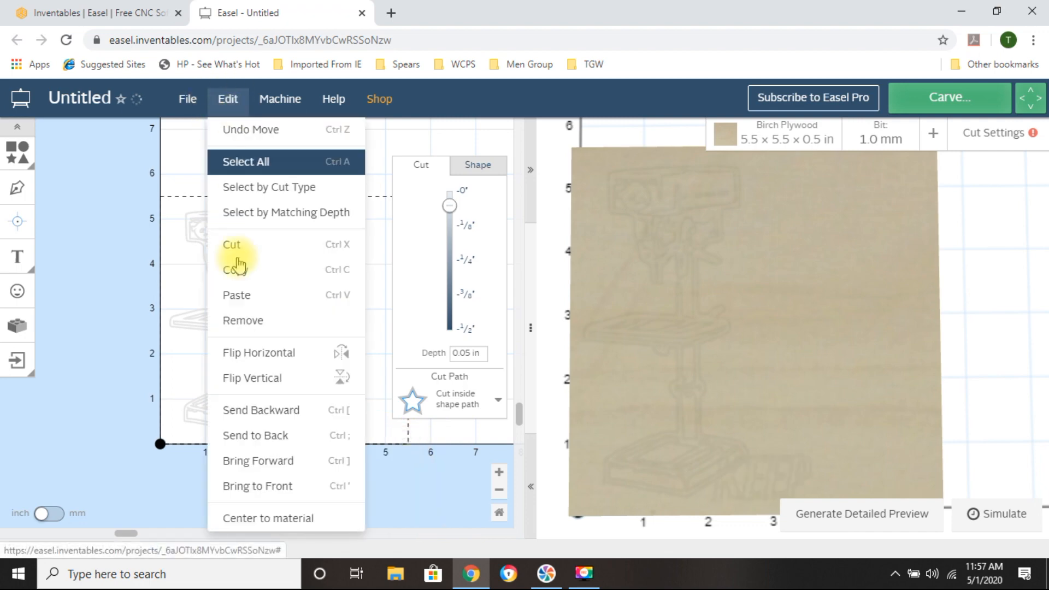
{"action": "left_click", "coordinate": [268, 519]}
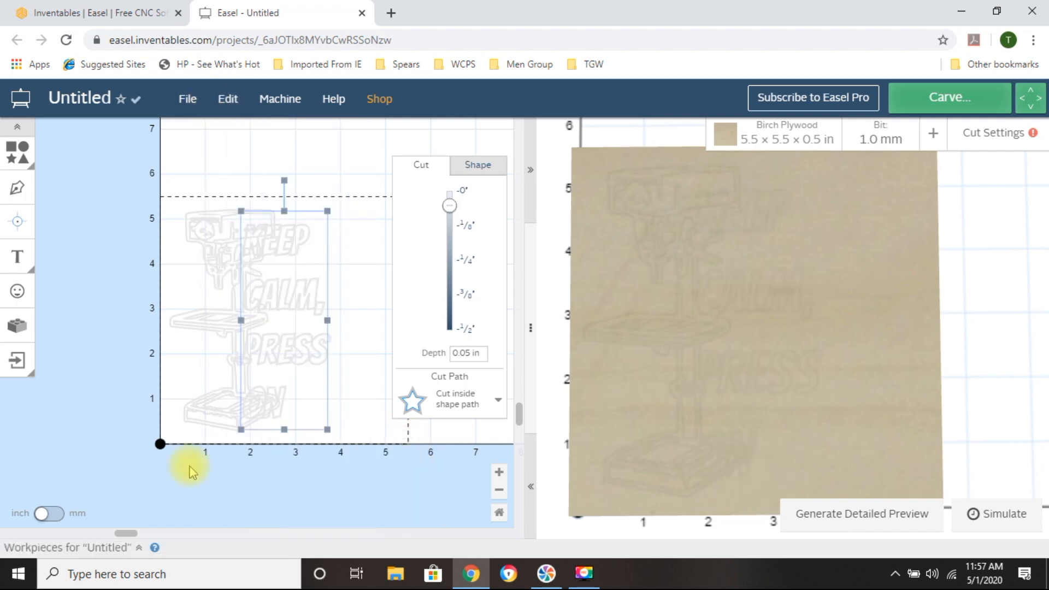
Nudge the text right past the drill press until its left edge is at about 2.9 in
{"action": "key", "text": "Right"}
{"action": "key", "text": "Right"}
{"action": "key", "text": "Right"}
{"action": "key", "text": "Right"}
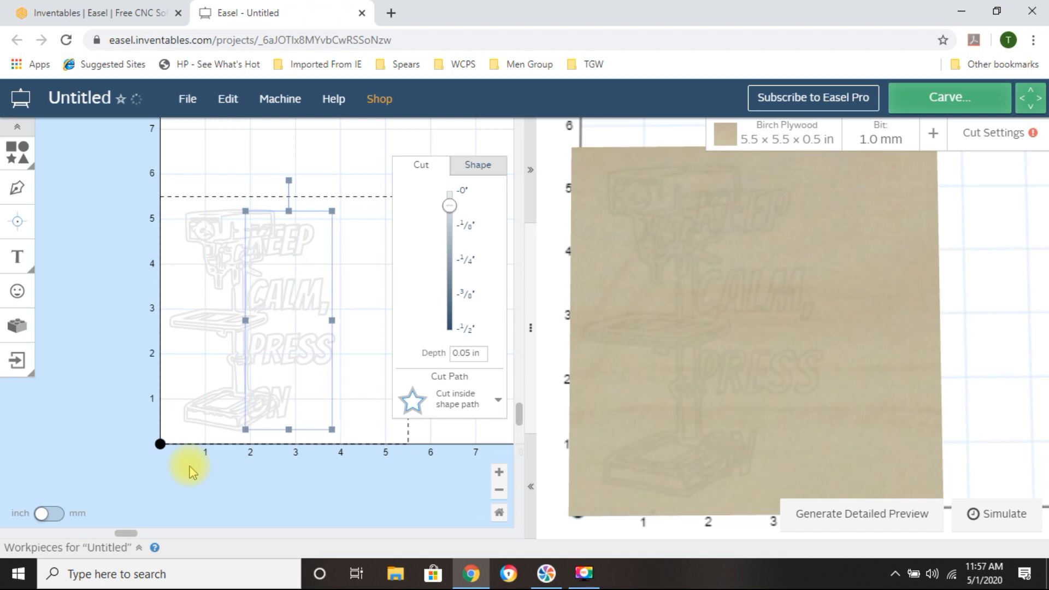
{"action": "key", "text": "Right"}
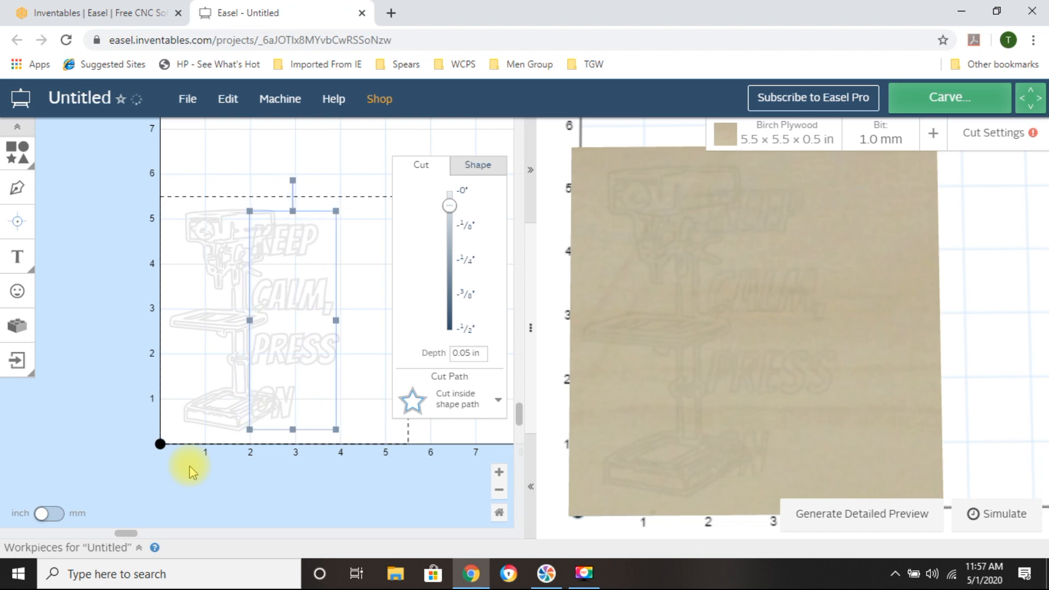
{"action": "key", "text": "Right"}
{"action": "key", "text": "Right"}
{"action": "key", "text": "Right"}
{"action": "key", "text": "Right"}
{"action": "key", "text": "Right"}
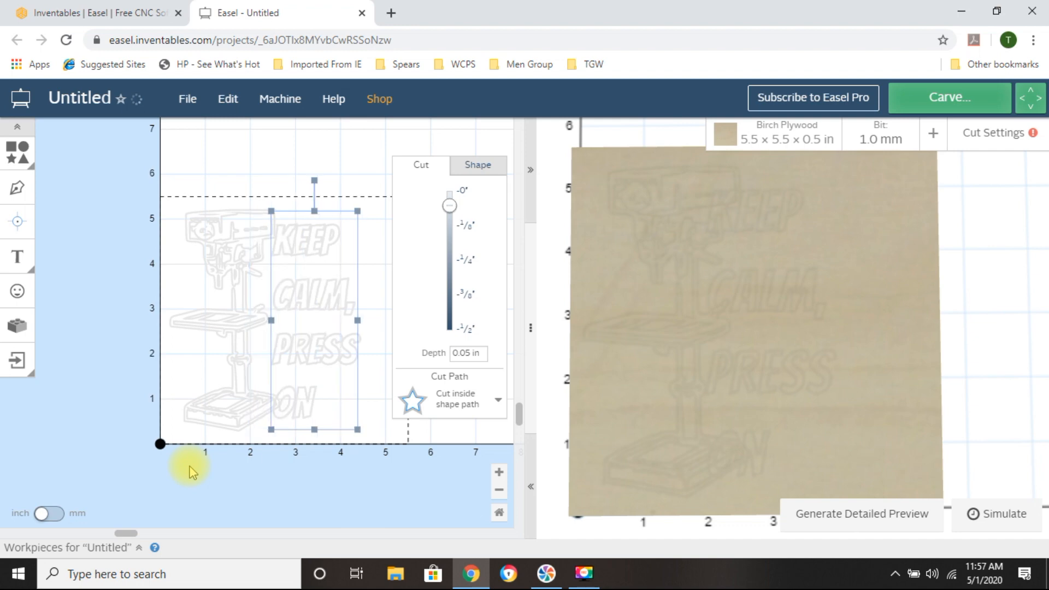
{"action": "key", "text": "Right"}
{"action": "key", "text": "Right"}
{"action": "key", "text": "Right"}
{"action": "key", "text": "Right"}
{"action": "key", "text": "Right"}
{"action": "key", "text": "Right"}
{"action": "key", "text": "Right"}
{"action": "key", "text": "Right"}
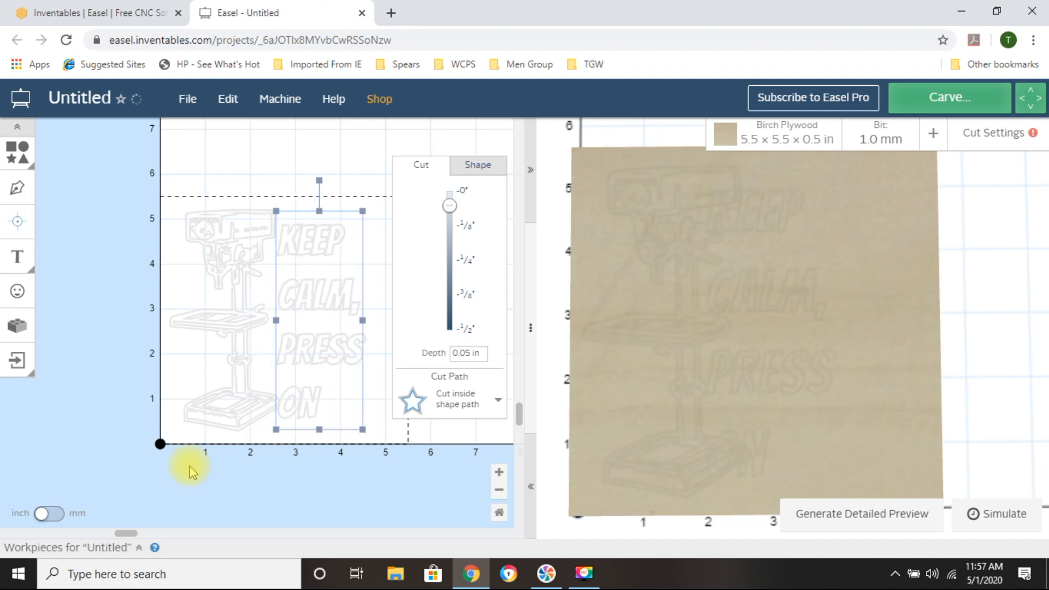
{"action": "key", "text": "Right"}
{"action": "key", "text": "Right"}
{"action": "key", "text": "Right"}
{"action": "key", "text": "Right"}
{"action": "key", "text": "Right"}
{"action": "key", "text": "Right"}
{"action": "key", "text": "Right"}
{"action": "key", "text": "Right"}
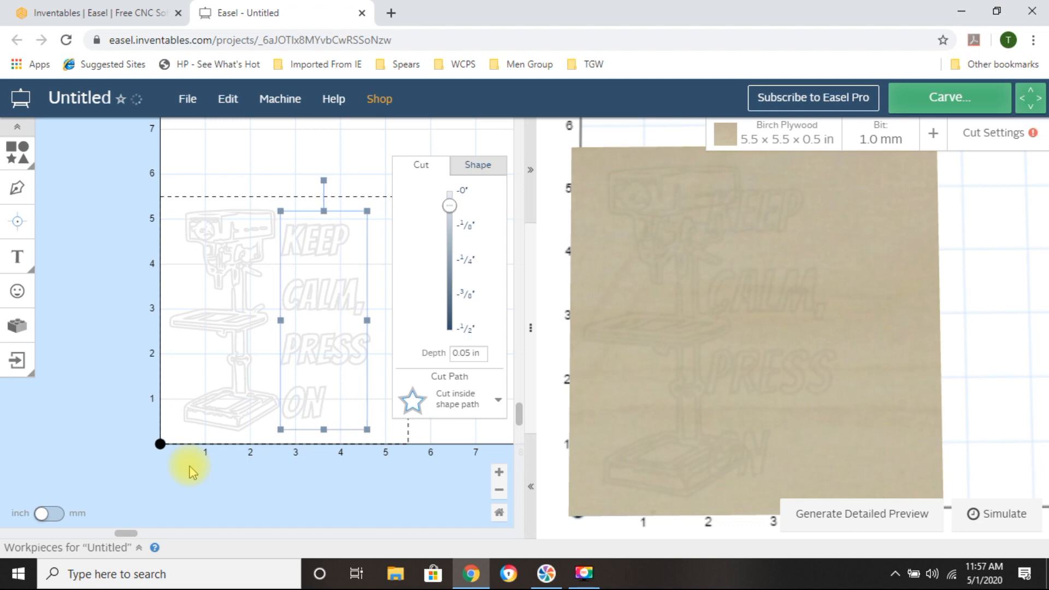
{"action": "key", "text": "Right"}
{"action": "key", "text": "Right"}
{"action": "key", "text": "Right"}
{"action": "key", "text": "Right"}
{"action": "key", "text": "Right"}
{"action": "key", "text": "Right"}
{"action": "key", "text": "Right"}
{"action": "key", "text": "Right"}
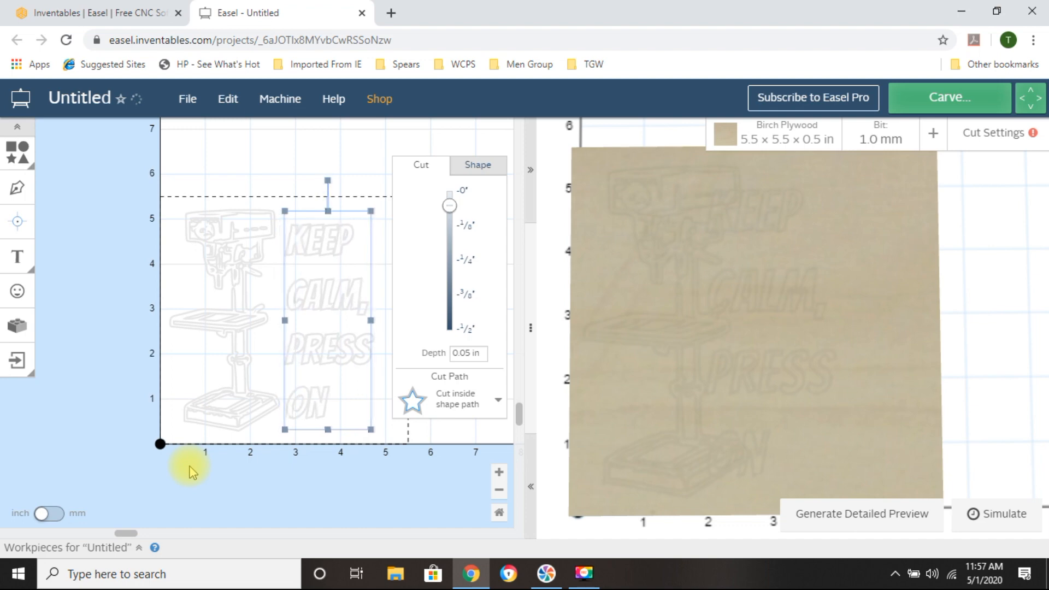
{"action": "key", "text": "Right"}
{"action": "key", "text": "Right"}
{"action": "key", "text": "Right"}
{"action": "key", "text": "Right"}
{"action": "key", "text": "Right"}
{"action": "key", "text": "Right"}
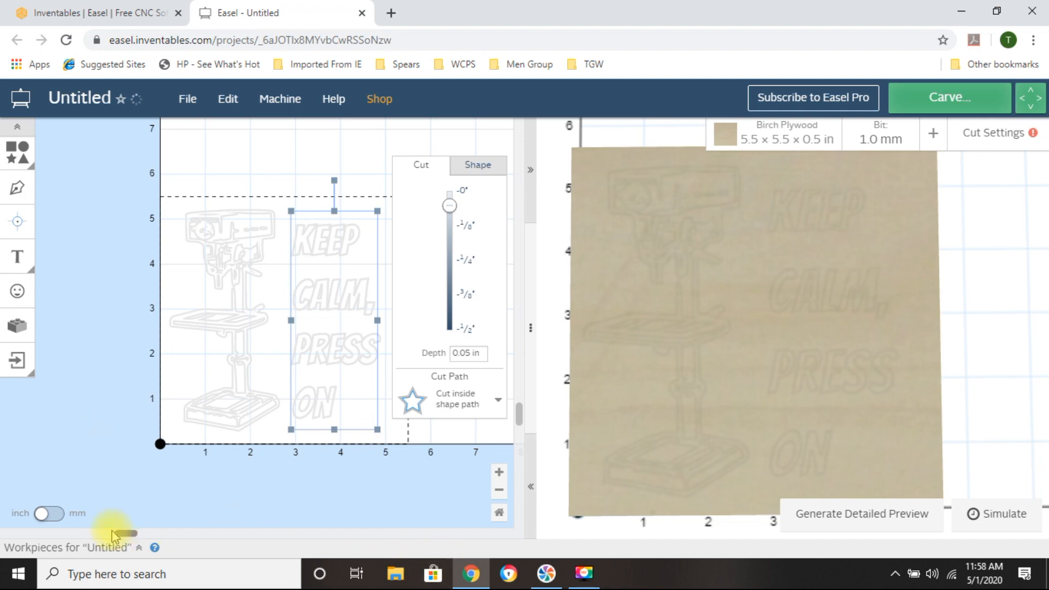
Enlarge the KEEP CALM, PRESS ON text to about 5.2 in tall and center it to the material
{"action": "left_click_drag", "start_coordinate": [119, 533], "coordinate": [201, 533]}
{"action": "left_click_drag", "start_coordinate": [313, 207], "coordinate": [345, 206]}
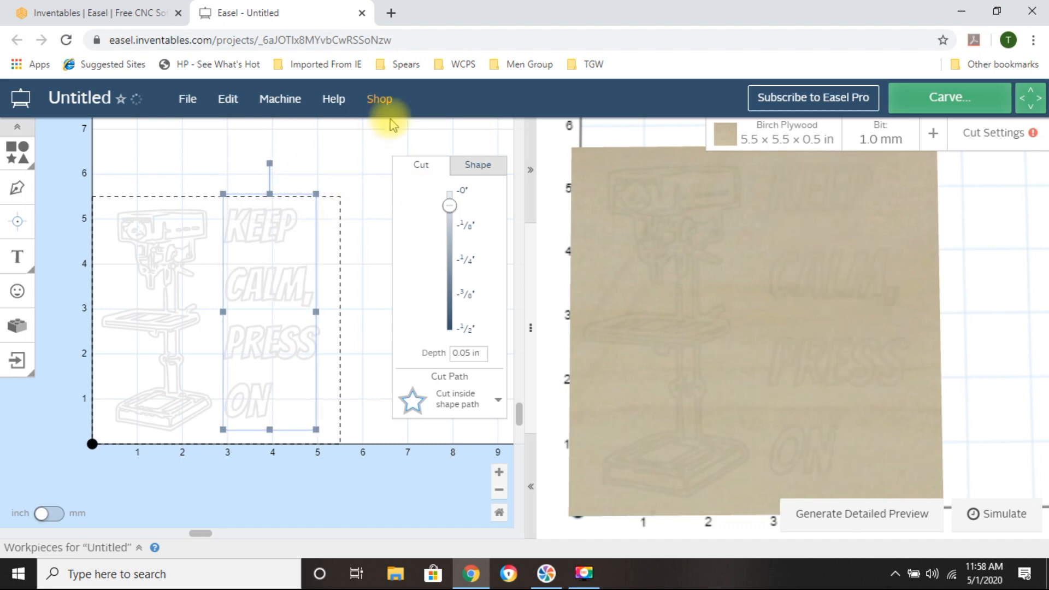
{"action": "left_click", "coordinate": [228, 99]}
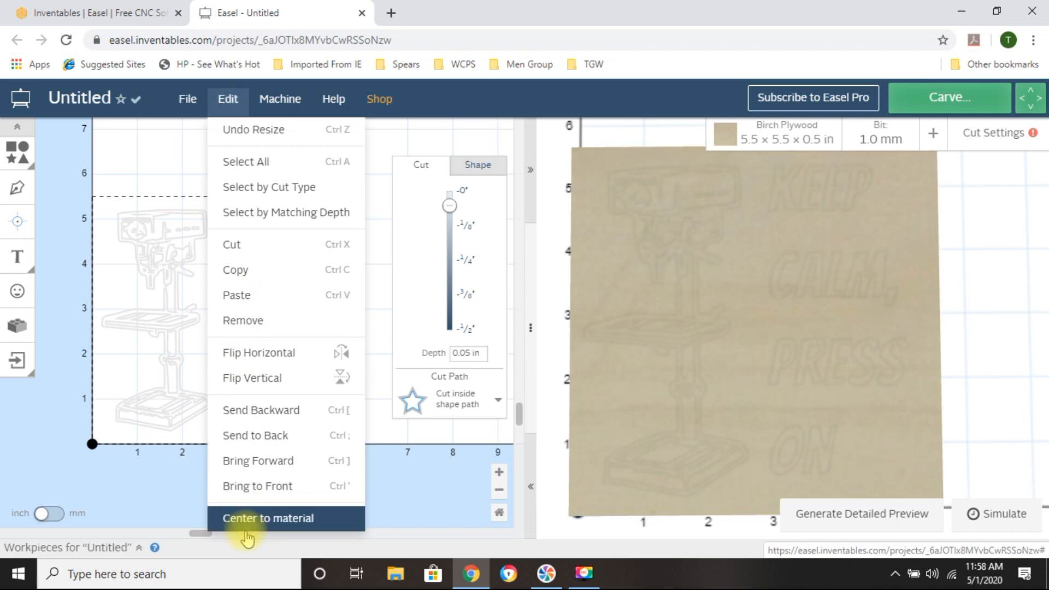
{"action": "left_click", "coordinate": [250, 518]}
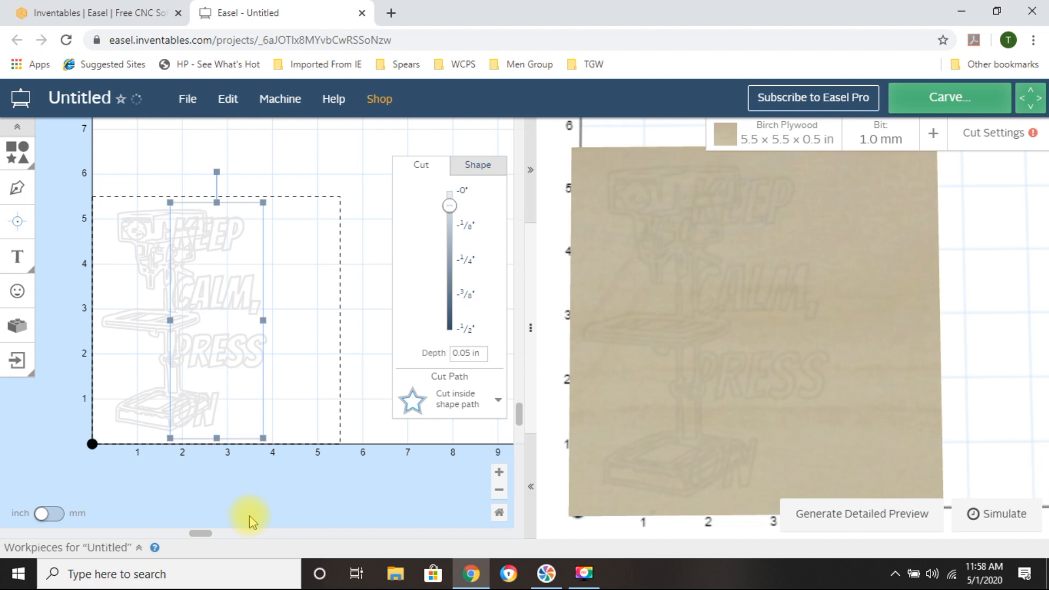
Nudge the KEEP CALM, PRESS ON text right, clear of the drill press, until its left edge is at about 2.95 in, and deselect it
{"action": "key", "text": "Right"}
{"action": "key", "text": "Right"}
{"action": "key", "text": "Right"}
{"action": "key", "text": "Right"}
{"action": "key", "text": "Right"}
{"action": "key", "text": "Right"}
{"action": "key", "text": "Right"}
{"action": "key", "text": "Right"}
{"action": "key", "text": "Right"}
{"action": "key", "text": "Right"}
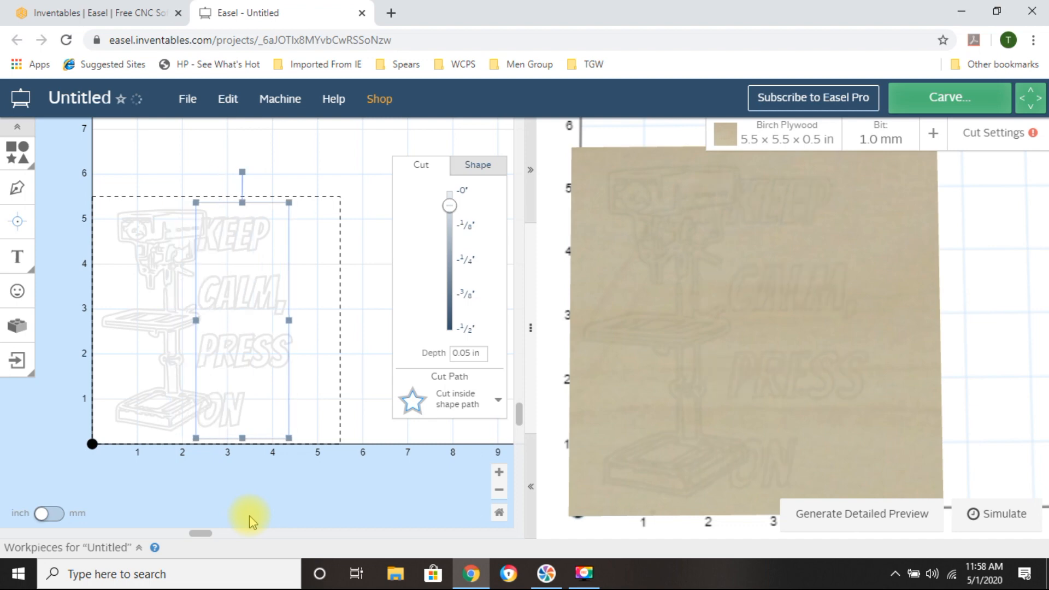
{"action": "key", "text": "Right"}
{"action": "key", "text": "Right"}
{"action": "key", "text": "Right"}
{"action": "key", "text": "Right"}
{"action": "key", "text": "Right"}
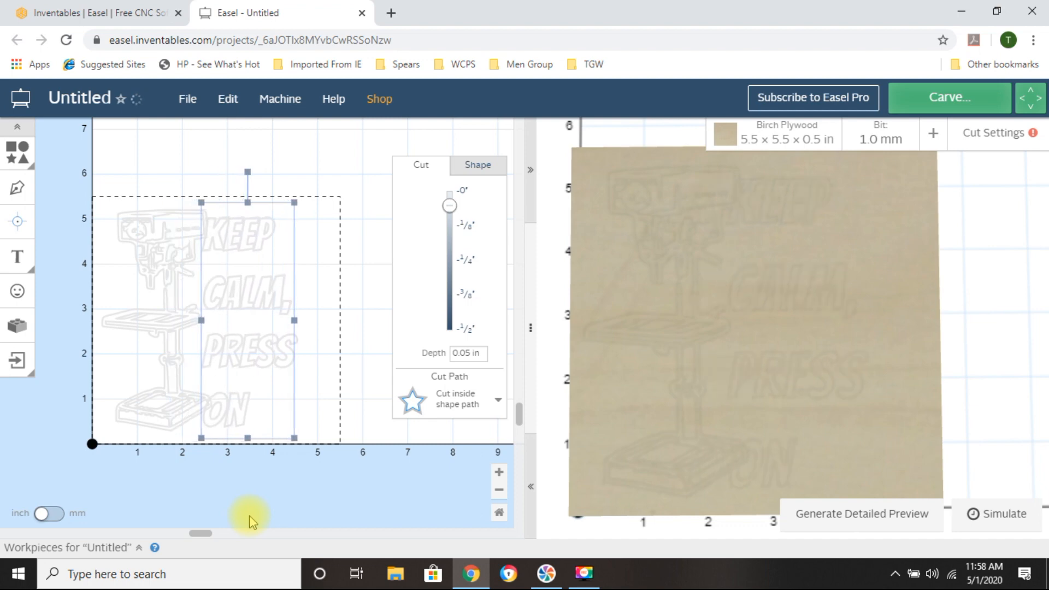
{"action": "key", "text": "Right"}
{"action": "key", "text": "Right"}
{"action": "key", "text": "Right"}
{"action": "key", "text": "Right"}
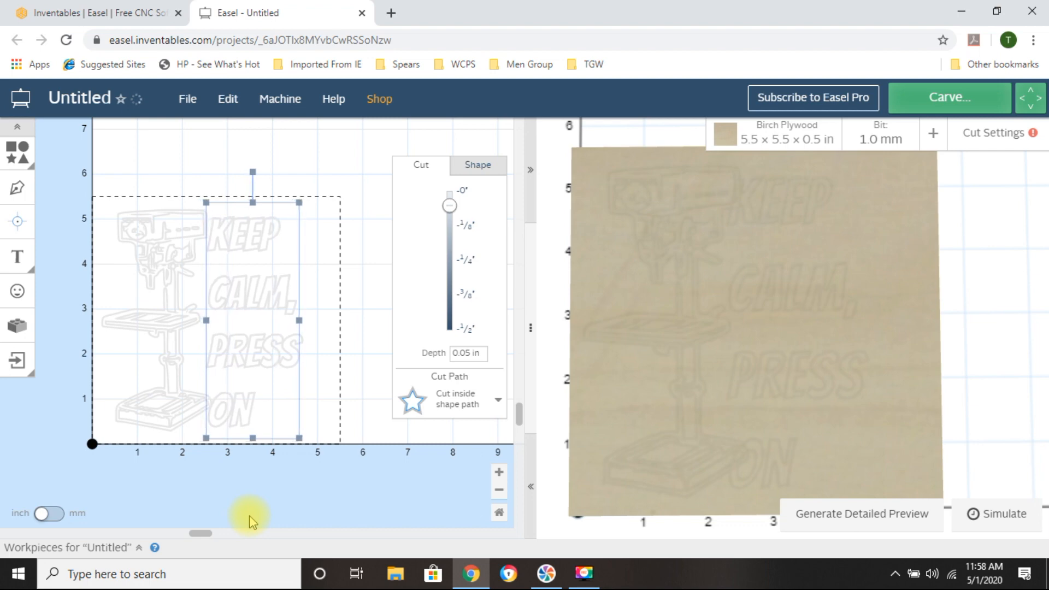
{"action": "key", "text": "Right"}
{"action": "key", "text": "Right"}
{"action": "key", "text": "Right"}
{"action": "key", "text": "Right"}
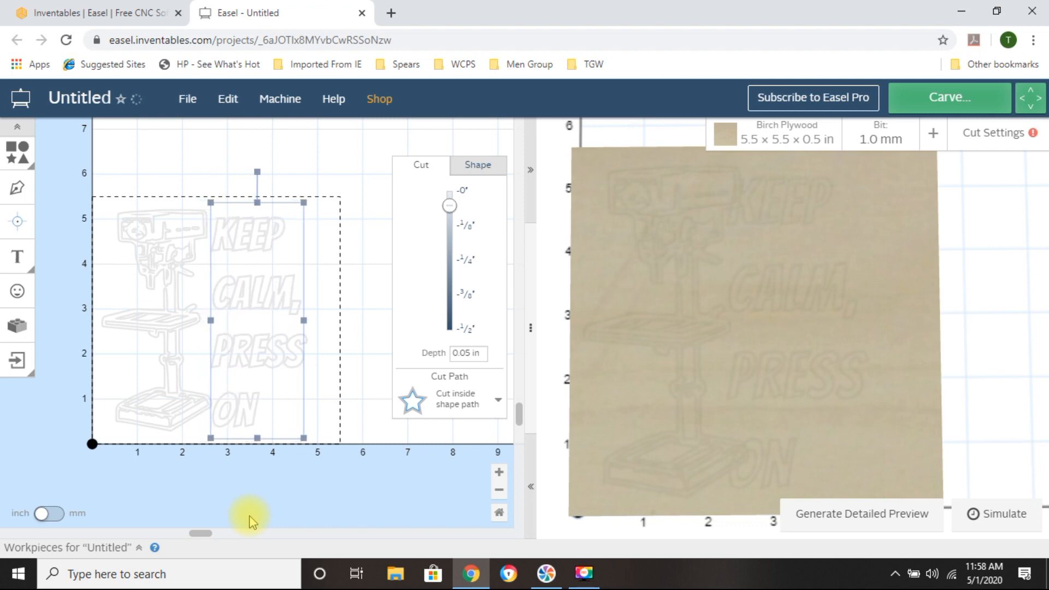
{"action": "key", "text": "Right"}
{"action": "key", "text": "Right"}
{"action": "key", "text": "Right"}
{"action": "key", "text": "Right"}
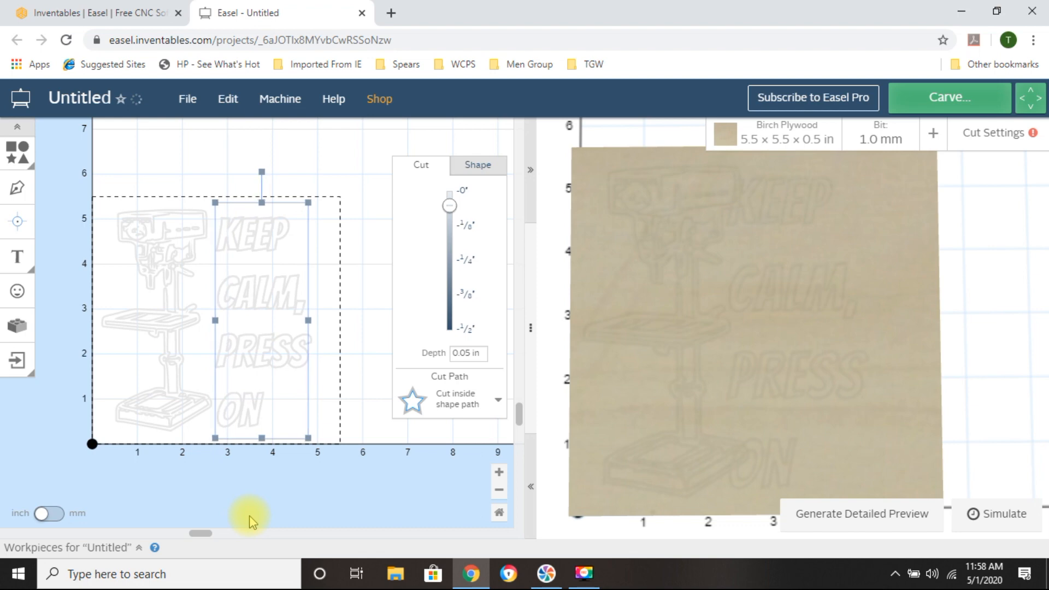
{"action": "key", "text": "Right"}
{"action": "key", "text": "Right"}
{"action": "key", "text": "Right"}
{"action": "key", "text": "Right"}
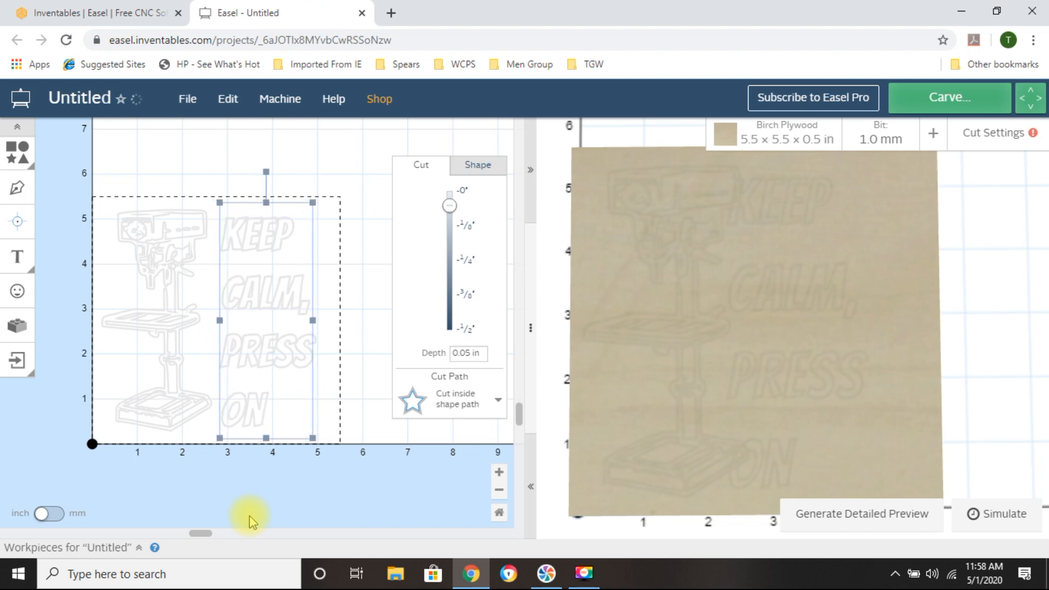
{"action": "key", "text": "Right"}
{"action": "key", "text": "Right"}
{"action": "key", "text": "Right"}
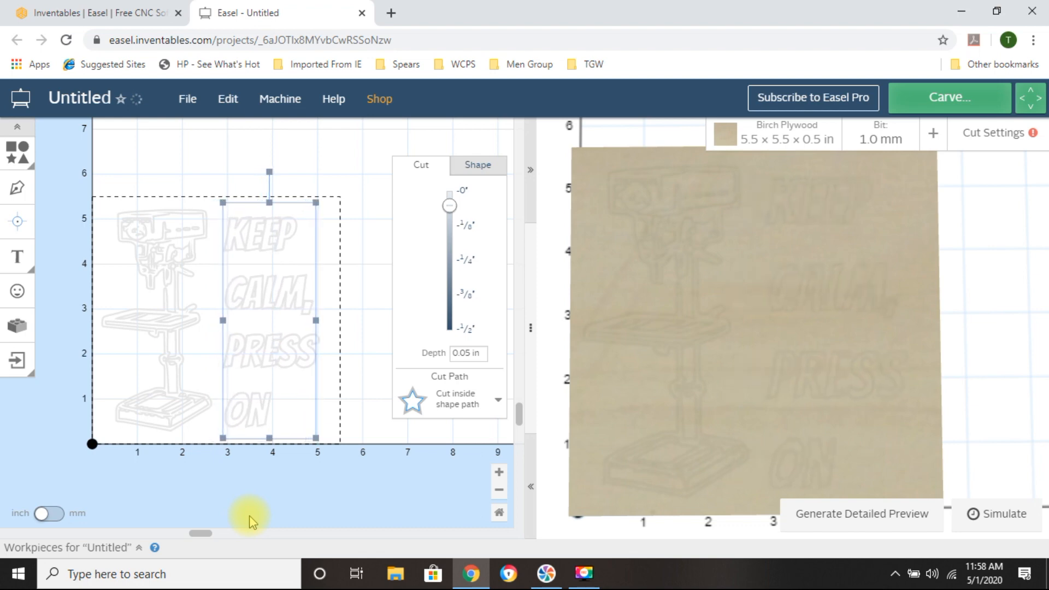
{"action": "key", "text": "Right"}
{"action": "key", "text": "Right"}
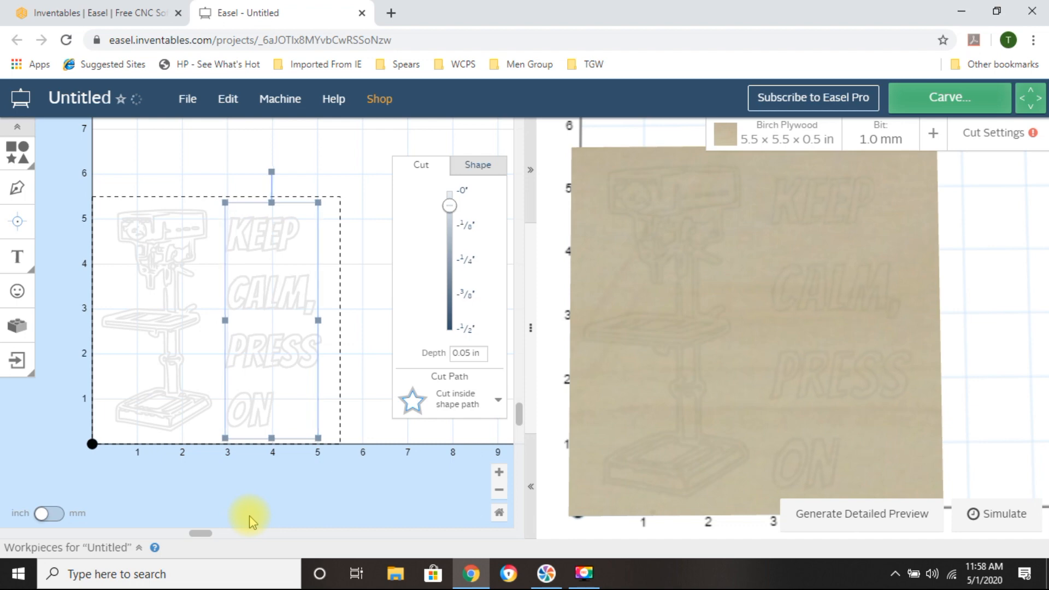
{"action": "left_click", "coordinate": [184, 157]}
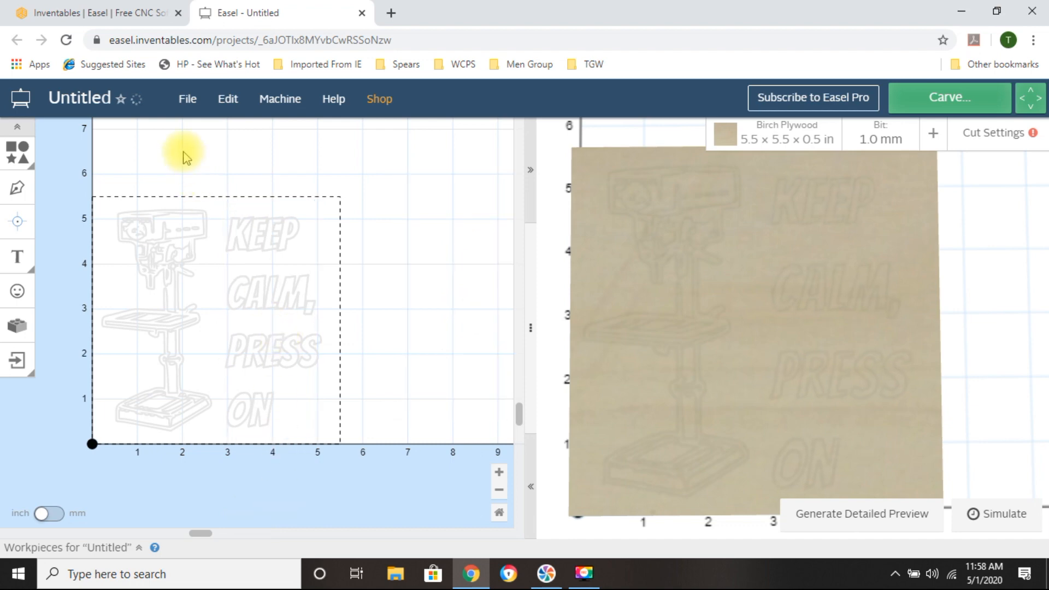
Nudge the KEEP CALM, PRESS ON text slightly further right until its left edge is at about 3 in, and deselect it
{"action": "left_click", "coordinate": [284, 295]}
{"action": "key", "text": "Right"}
{"action": "key", "text": "Right"}
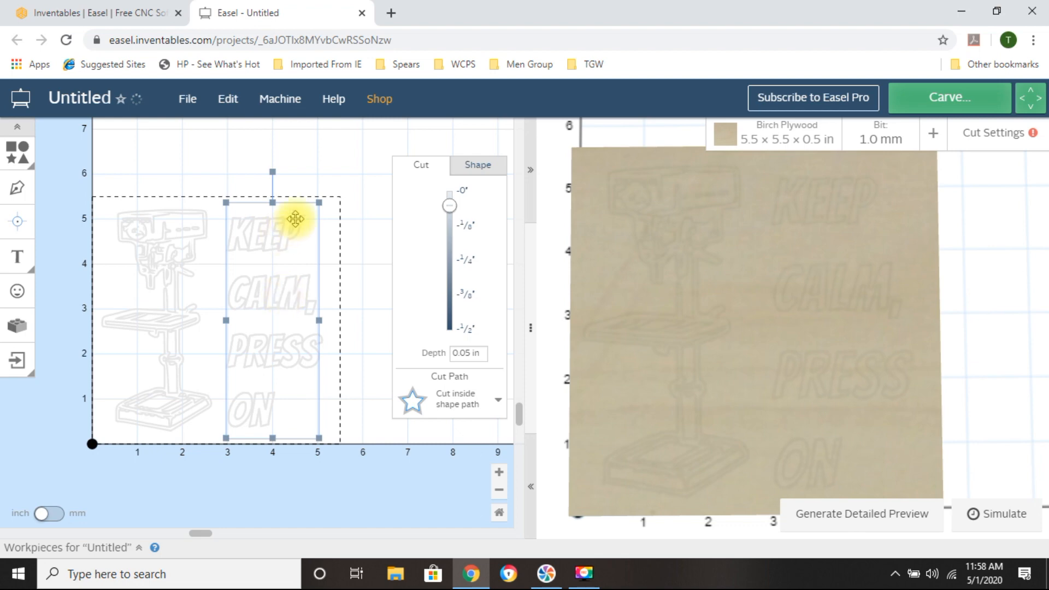
{"action": "left_click", "coordinate": [304, 171]}
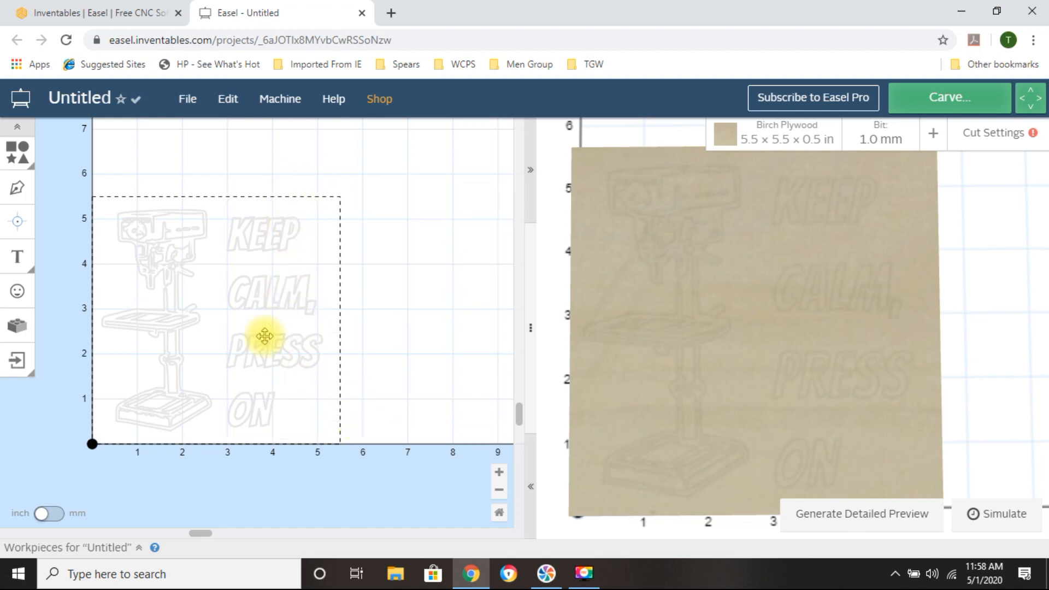
Generate the detailed preview of the drill press and text carving
{"action": "left_click", "coordinate": [847, 519]}
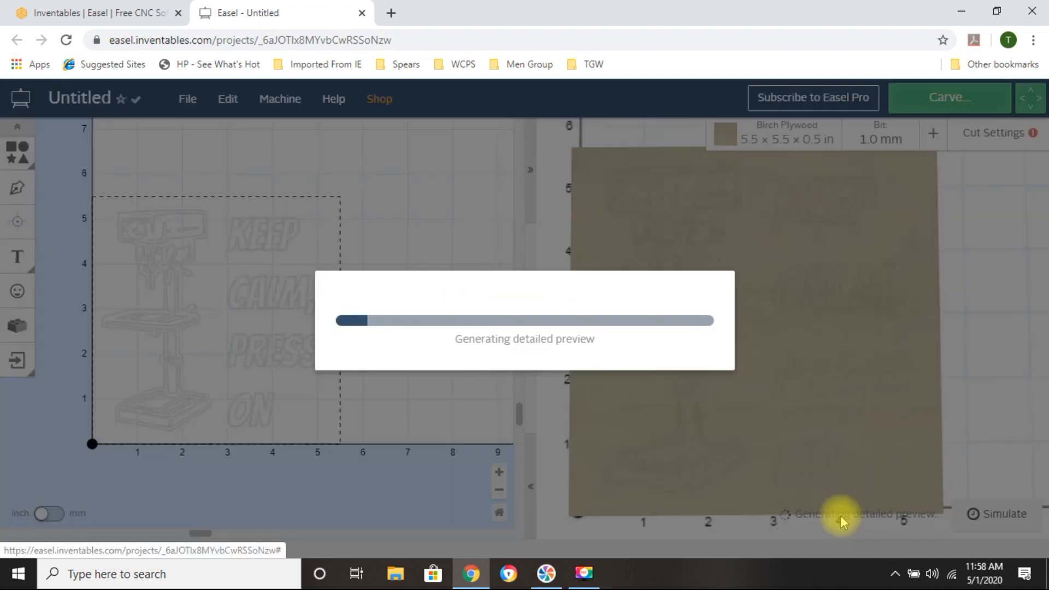